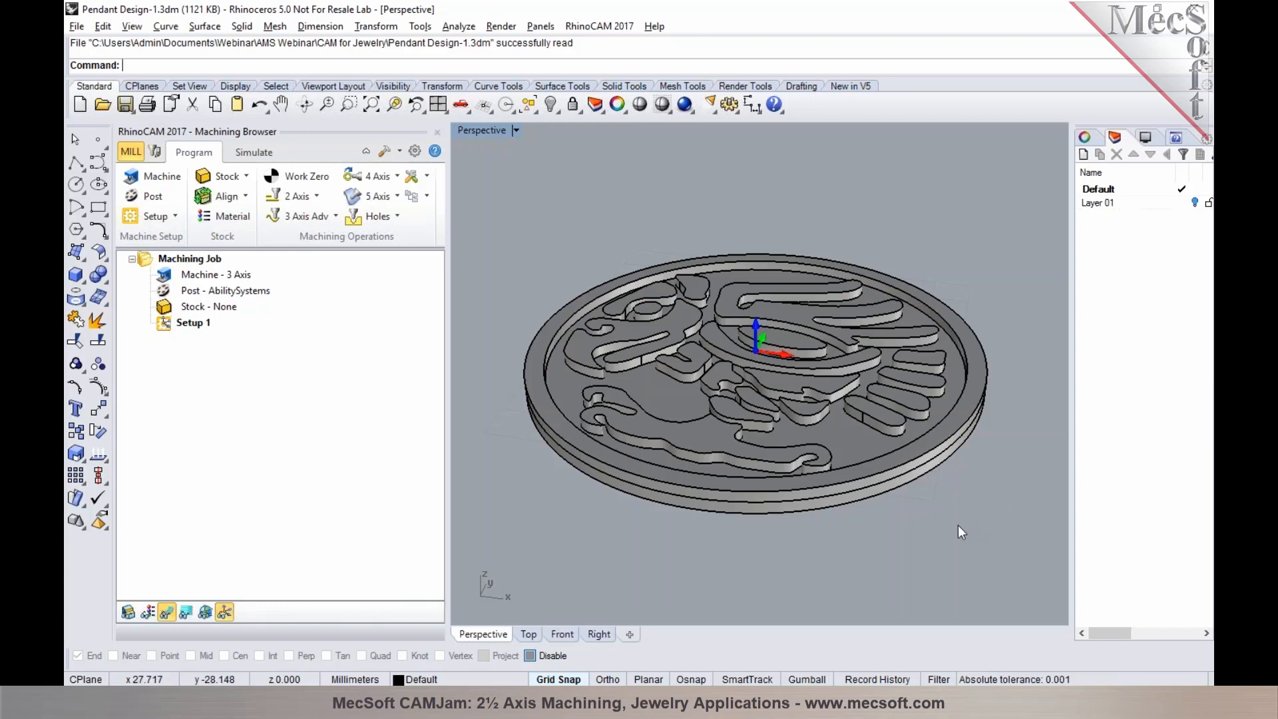
- Examine the pendant's raised design and outer rim from several angles and distances
scroll(709, 369, up, 4)
scroll(680, 398, down, 3)
right_drag(679, 398, 692, 367)
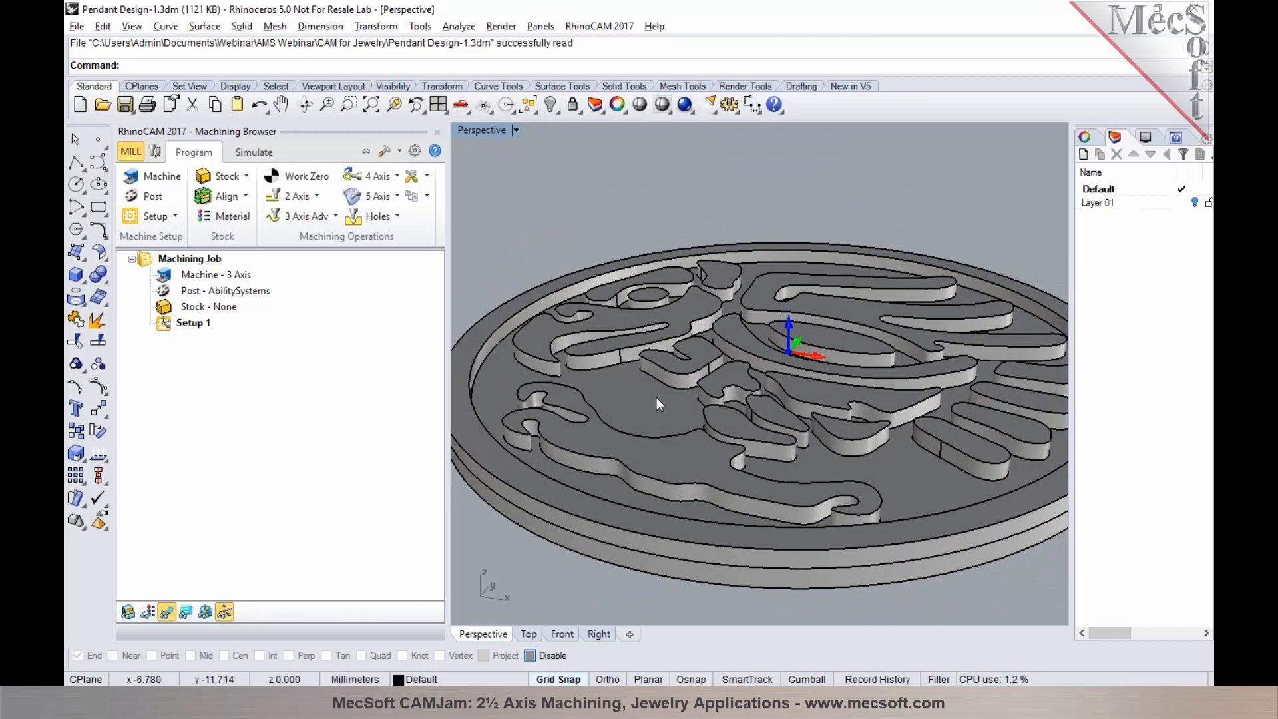
scroll(635, 387, down, 3)
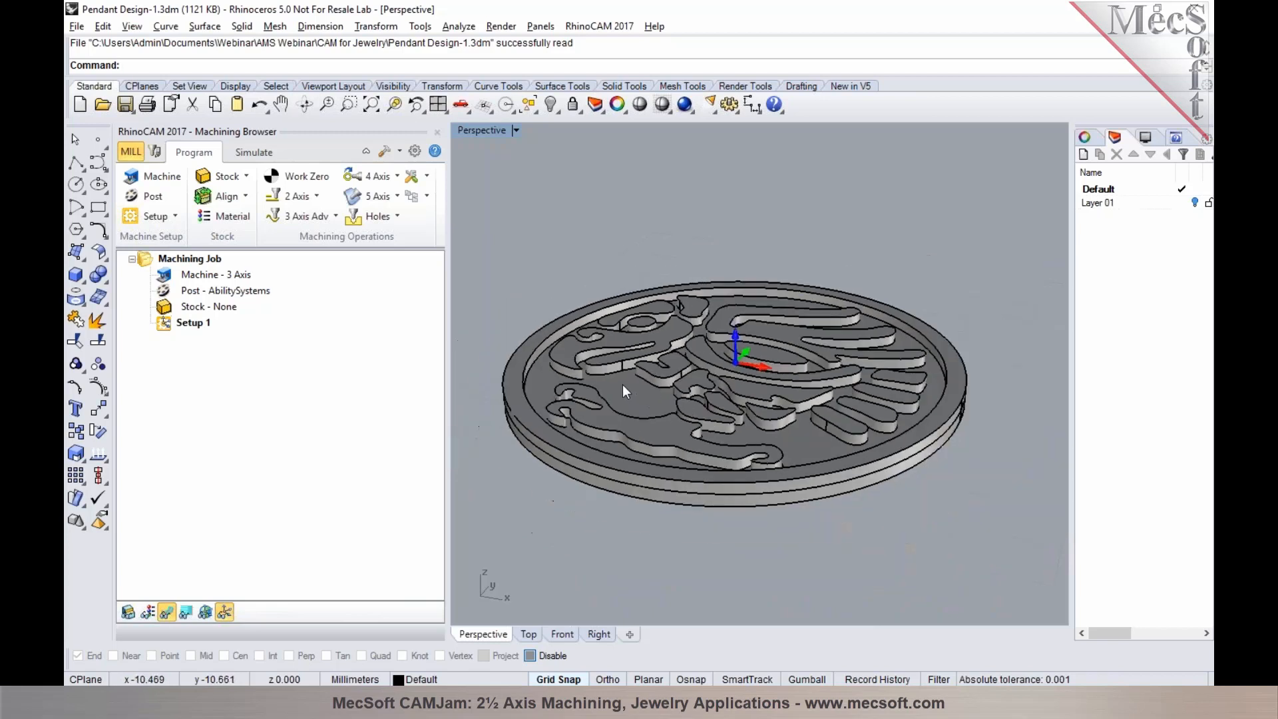
mouse_move(634, 393)
right_down()
mouse_move(663, 398)
mouse_move(655, 391)
right_up()
scroll(655, 392, up, 2)
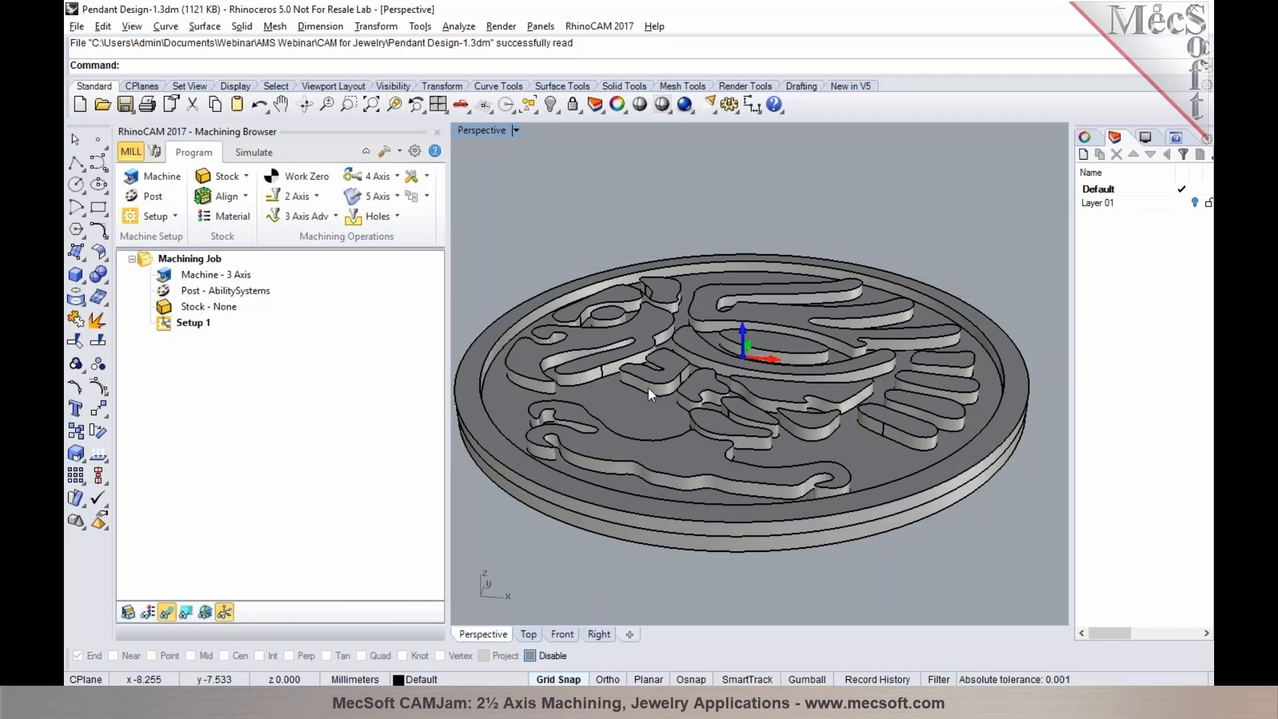
scroll(645, 379, down, 2)
right_drag(700, 401, 717, 406)
scroll(720, 357, up, 2)
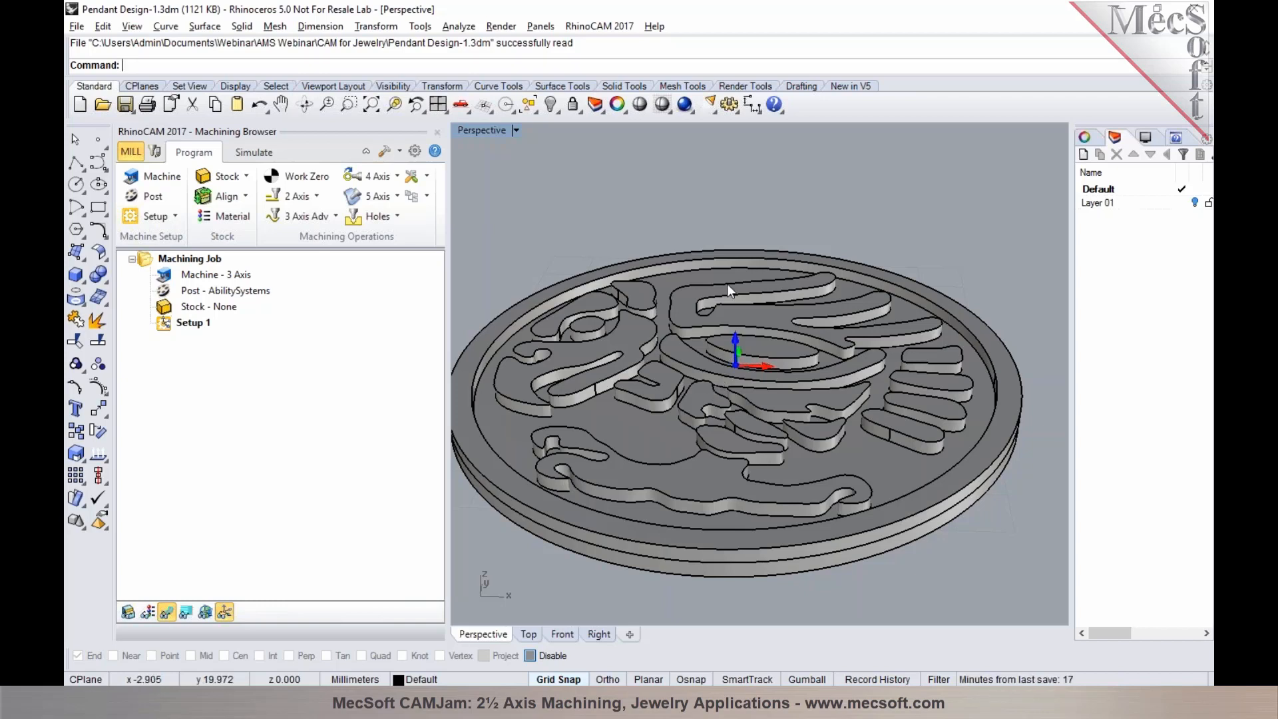
scroll(790, 301, down, 2)
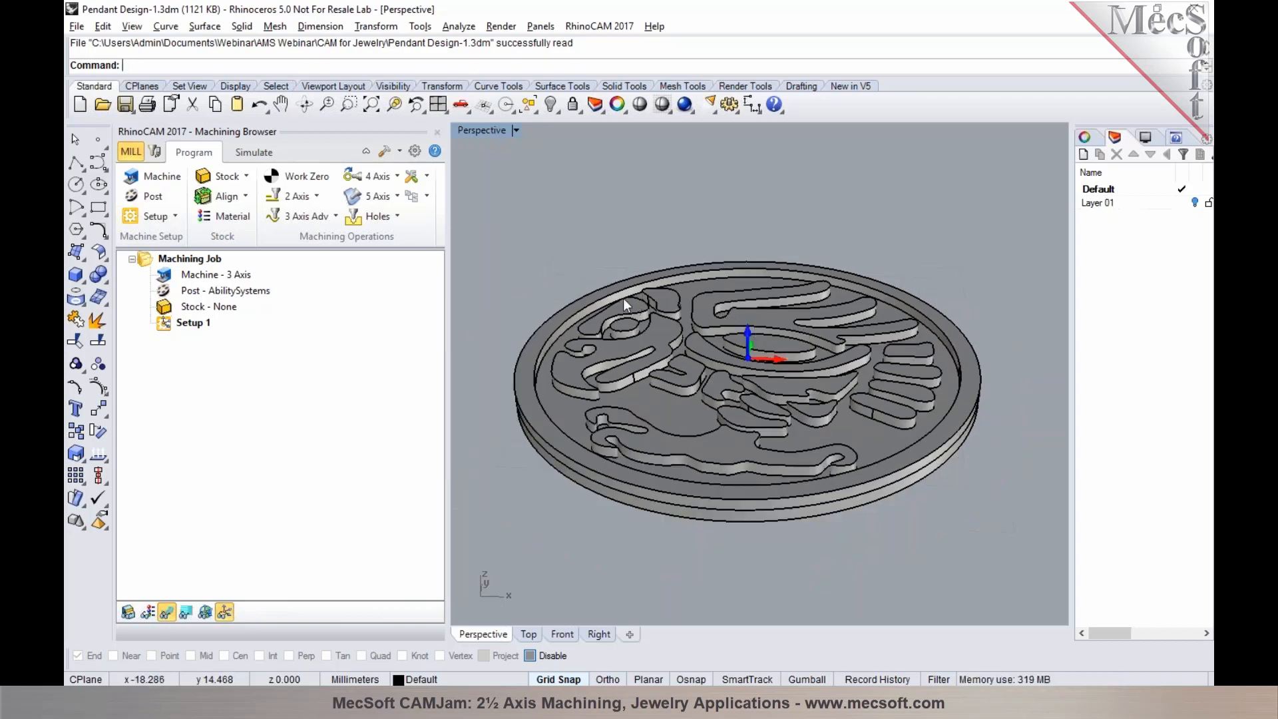
- Accept the 3 Axis machine definition and configure the post-processor as Fanuc0m with the .nc posted file extension
click(155, 179)
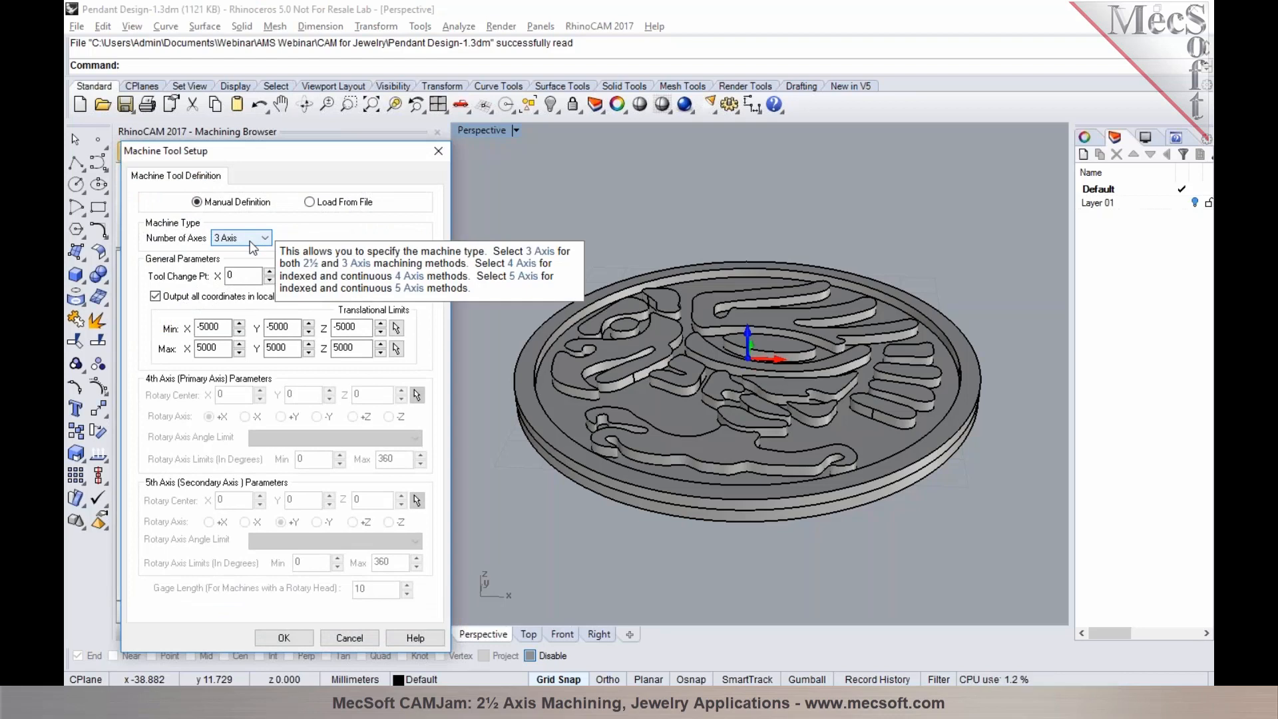
click(285, 638)
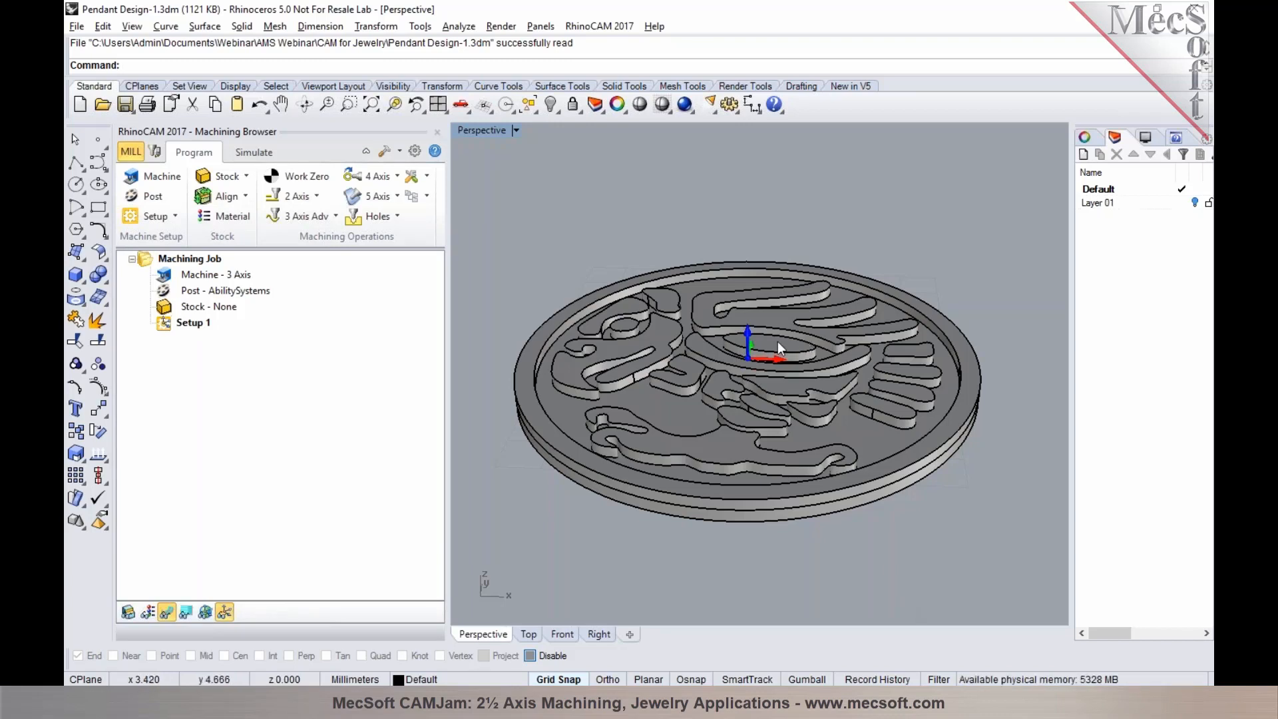
click(152, 196)
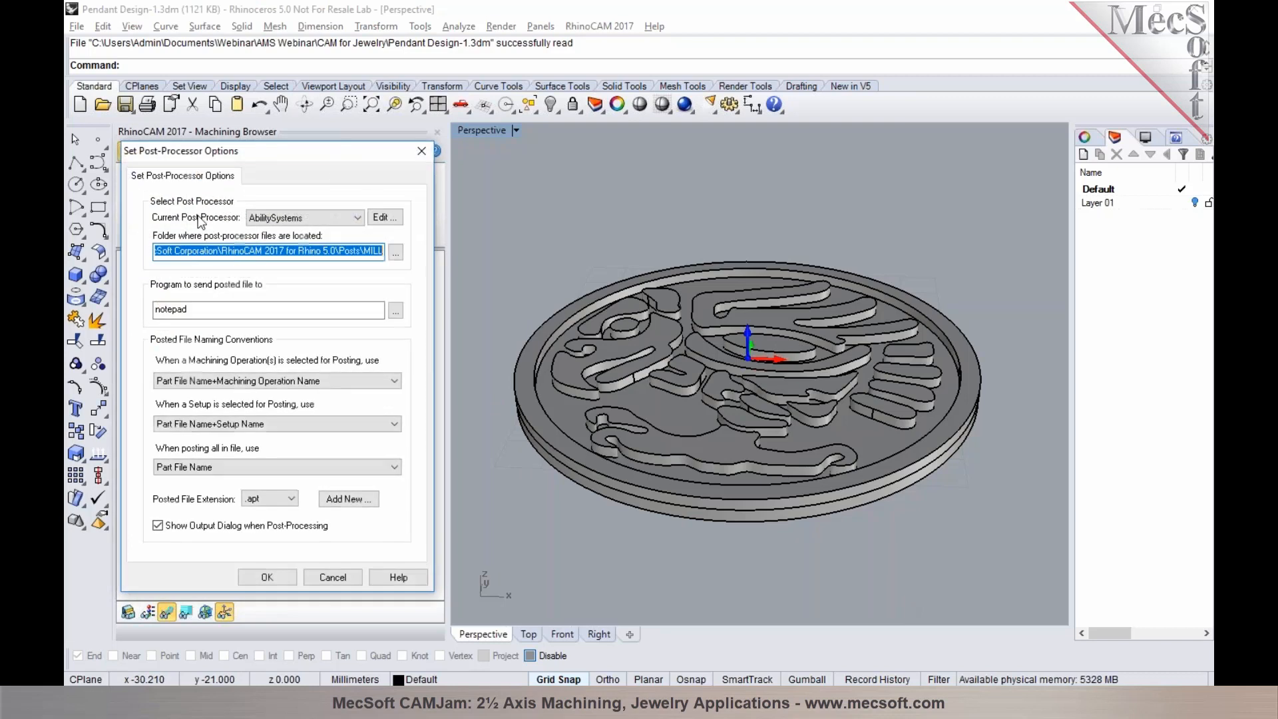
click(347, 217)
drag(359, 253, 370, 333)
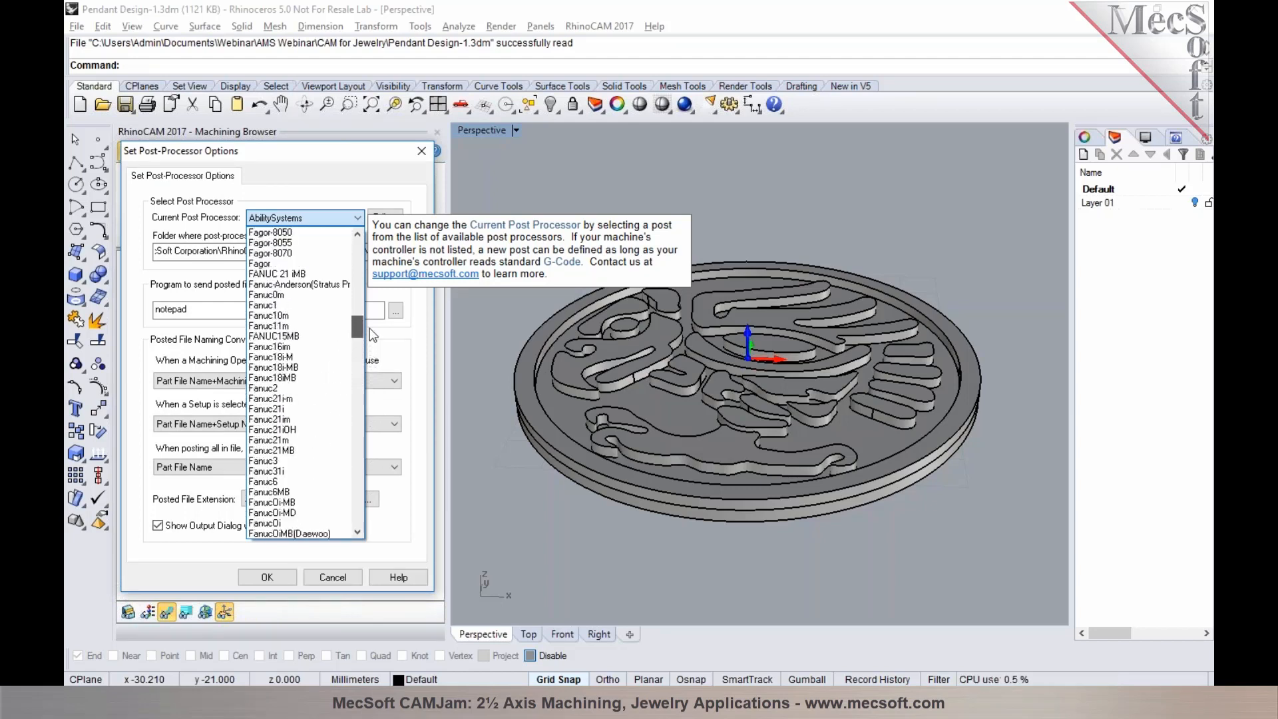
click(319, 296)
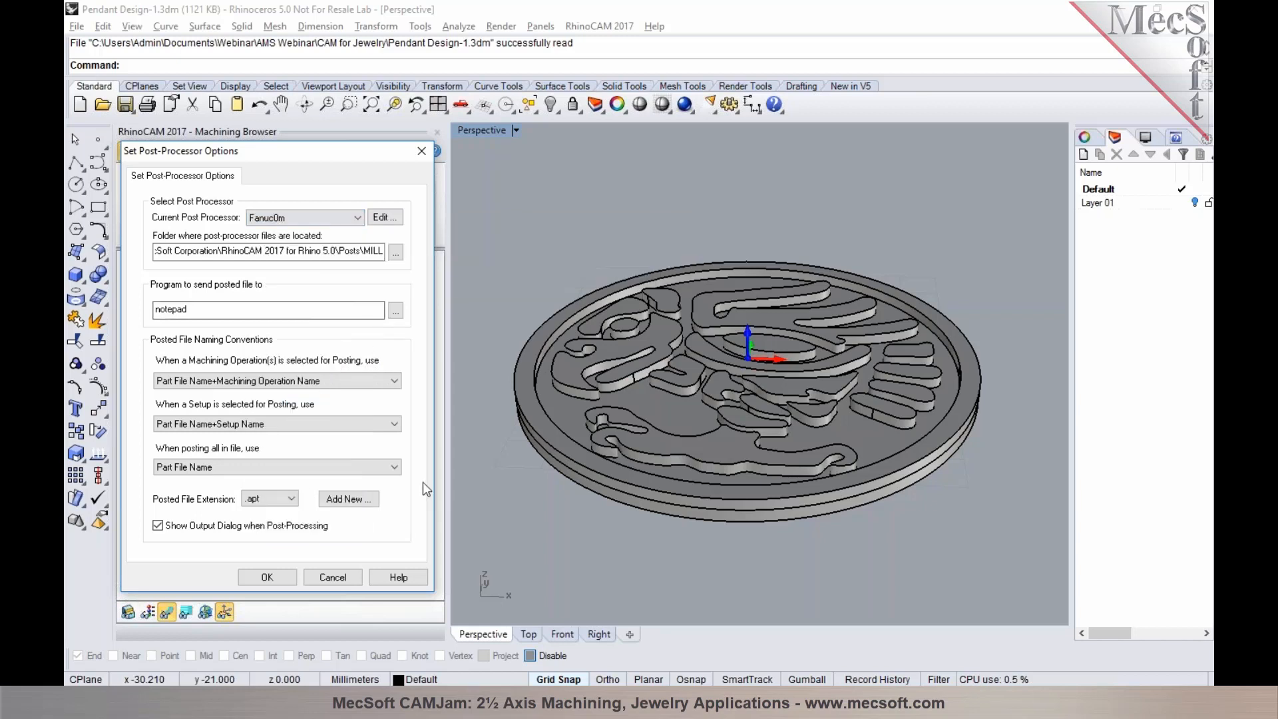
click(278, 500)
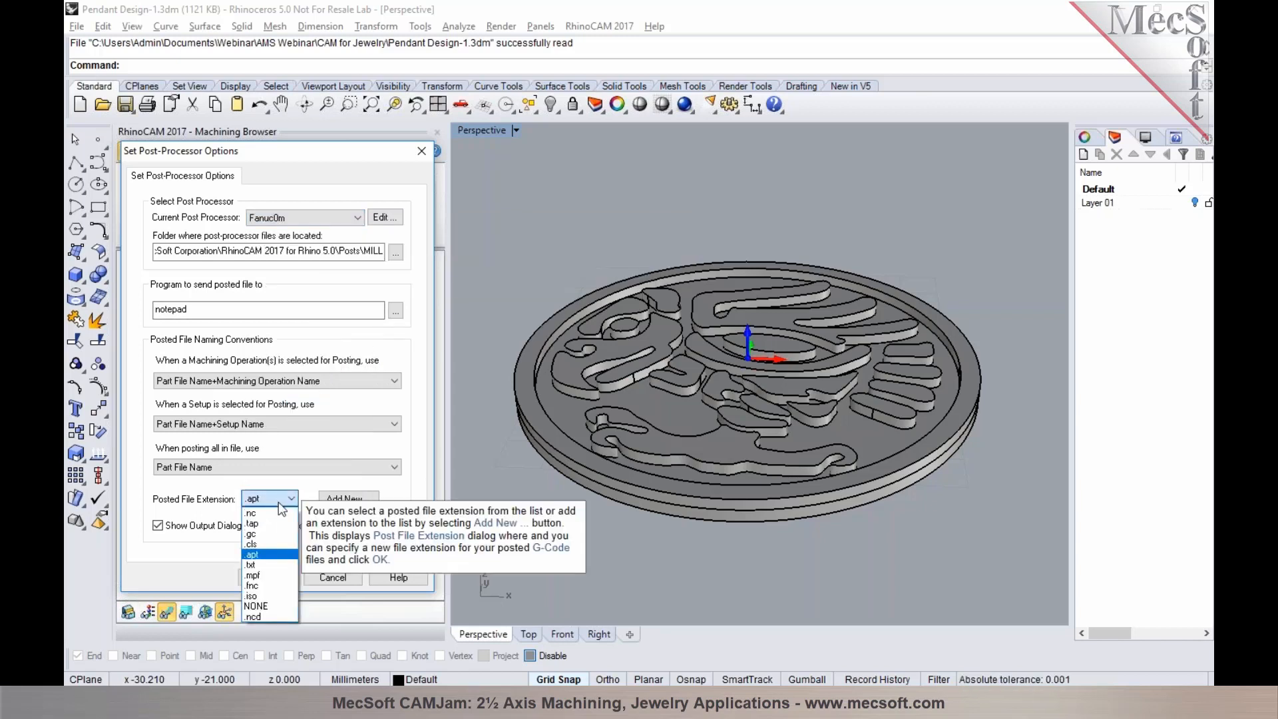
click(277, 514)
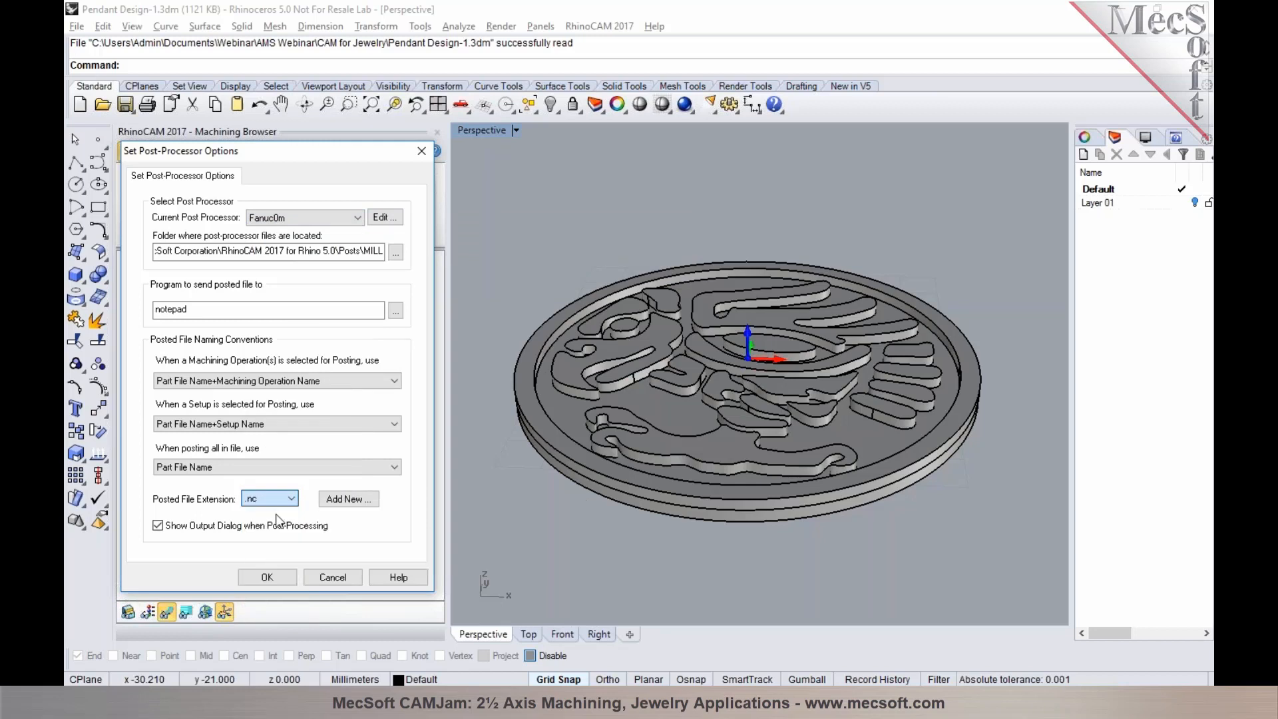
click(276, 578)
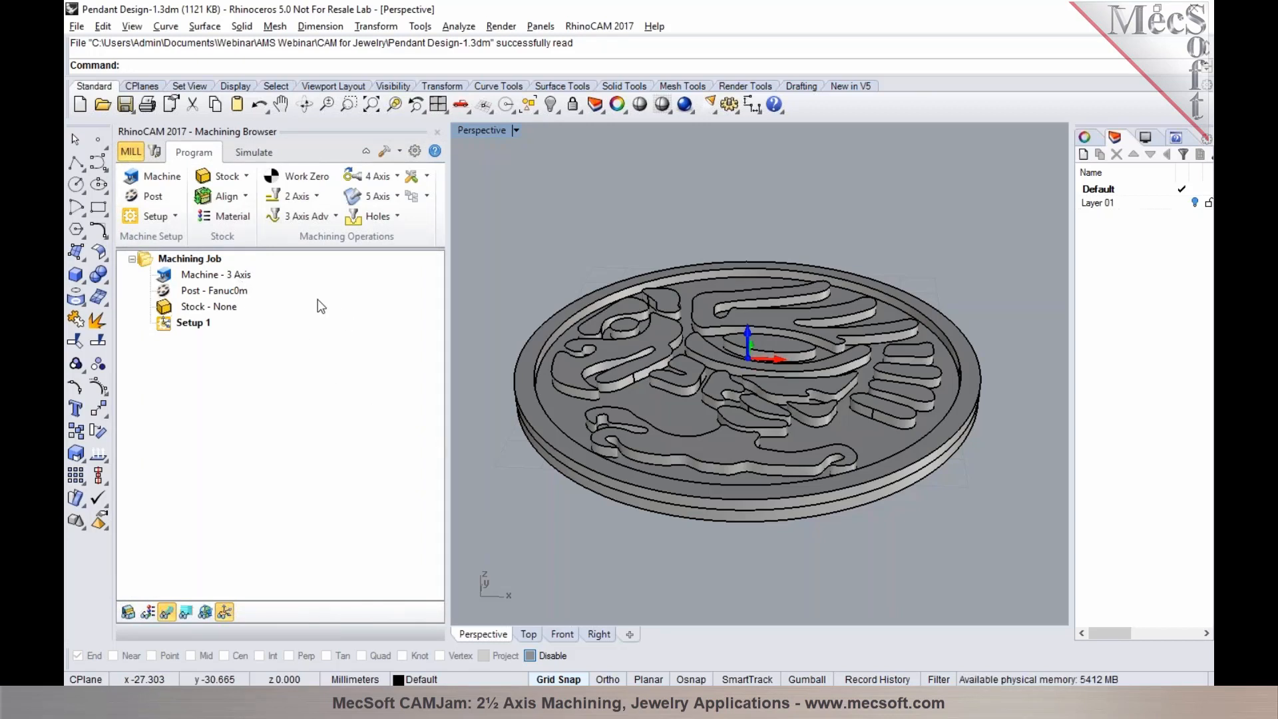
- Create a box stock 60 mm long, 60 mm wide and 3 mm high, and display it around the pendant
click(248, 177)
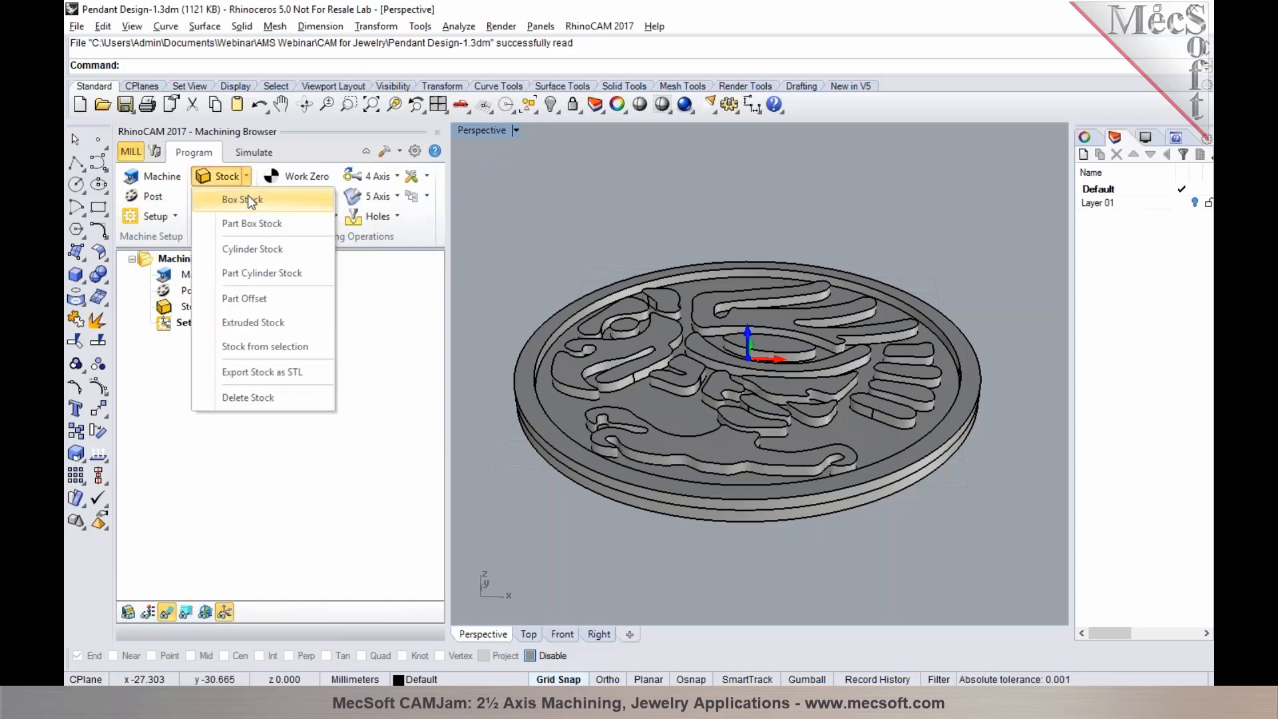
click(248, 198)
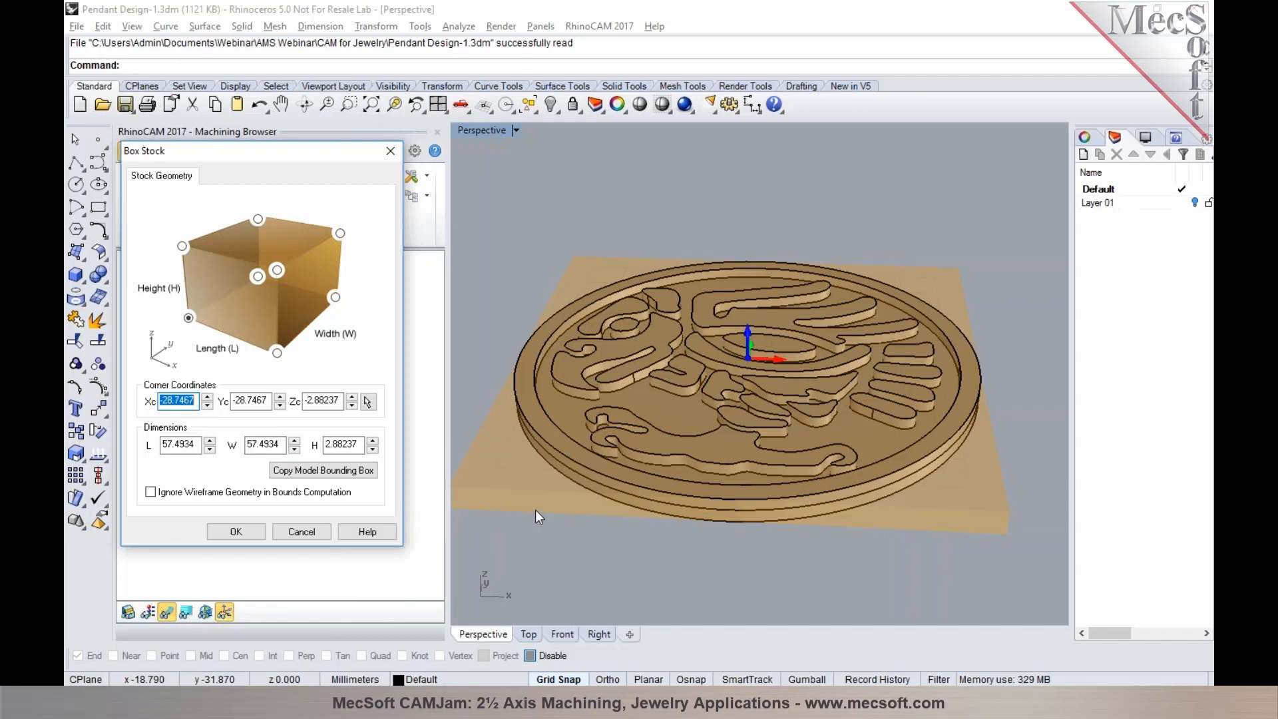
drag(197, 445, 163, 446)
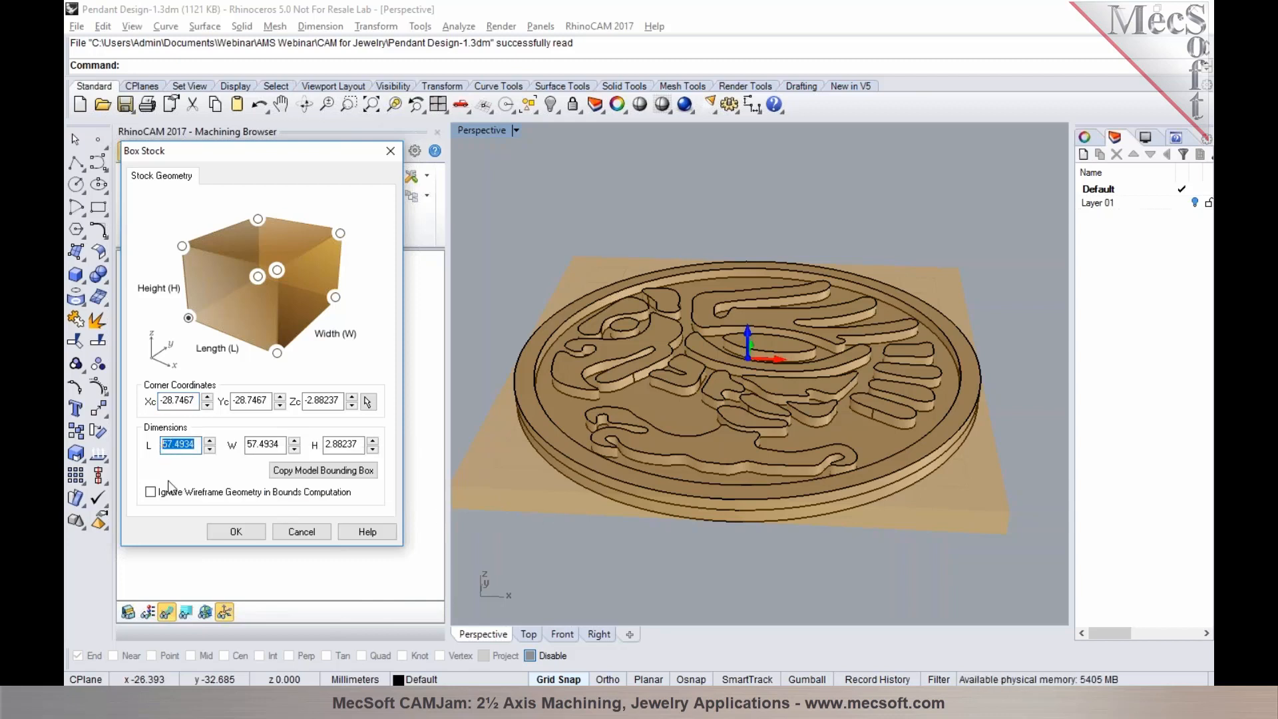
text(60)
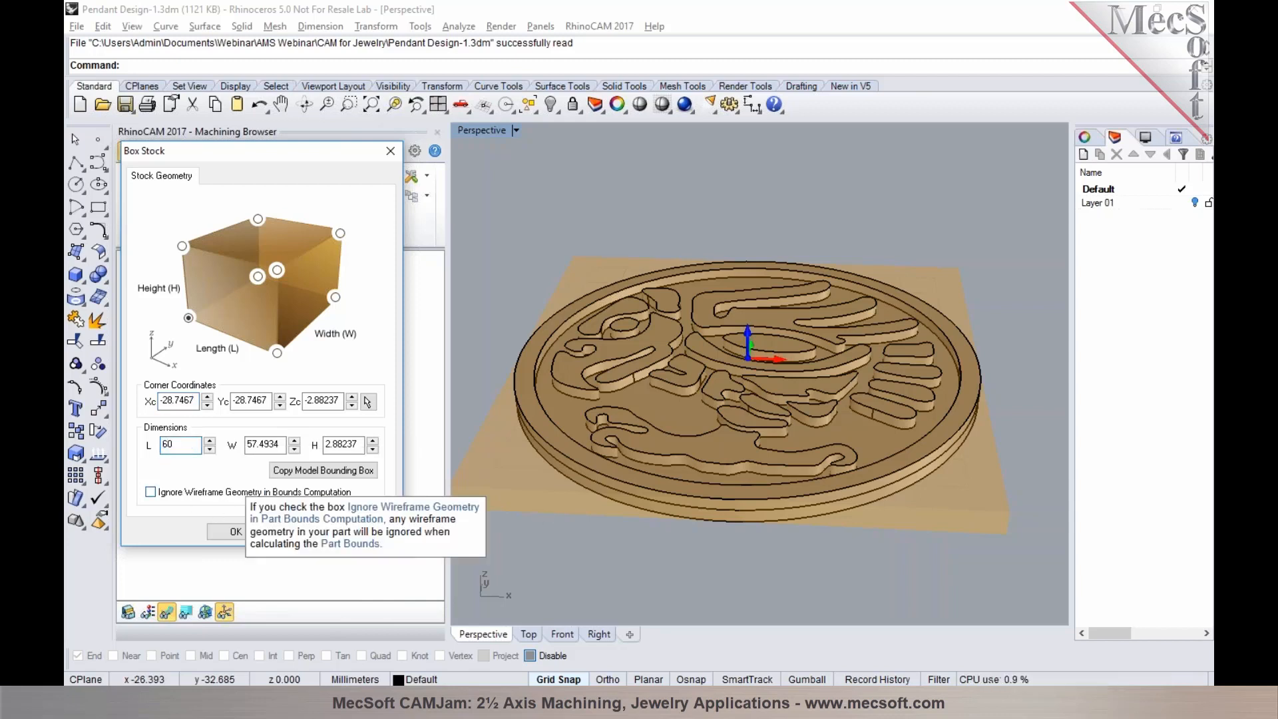
drag(281, 446, 241, 454)
text(6)
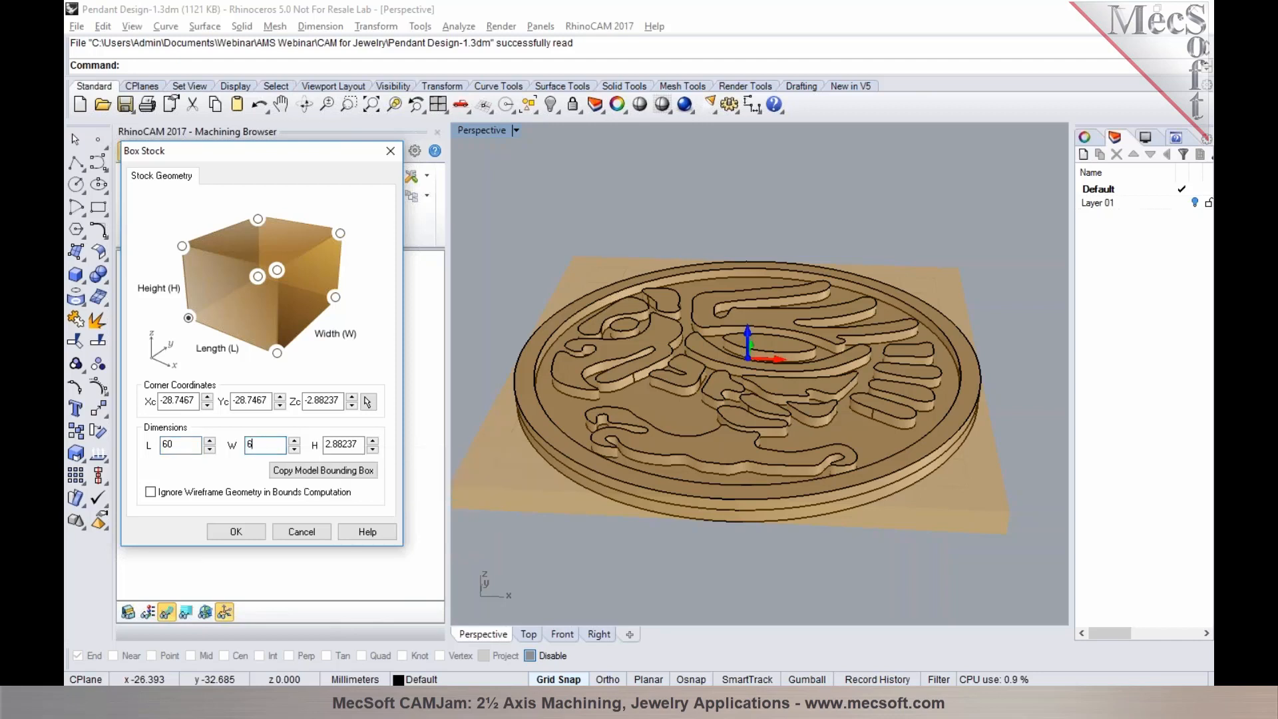
text(0)
drag(324, 444, 359, 445)
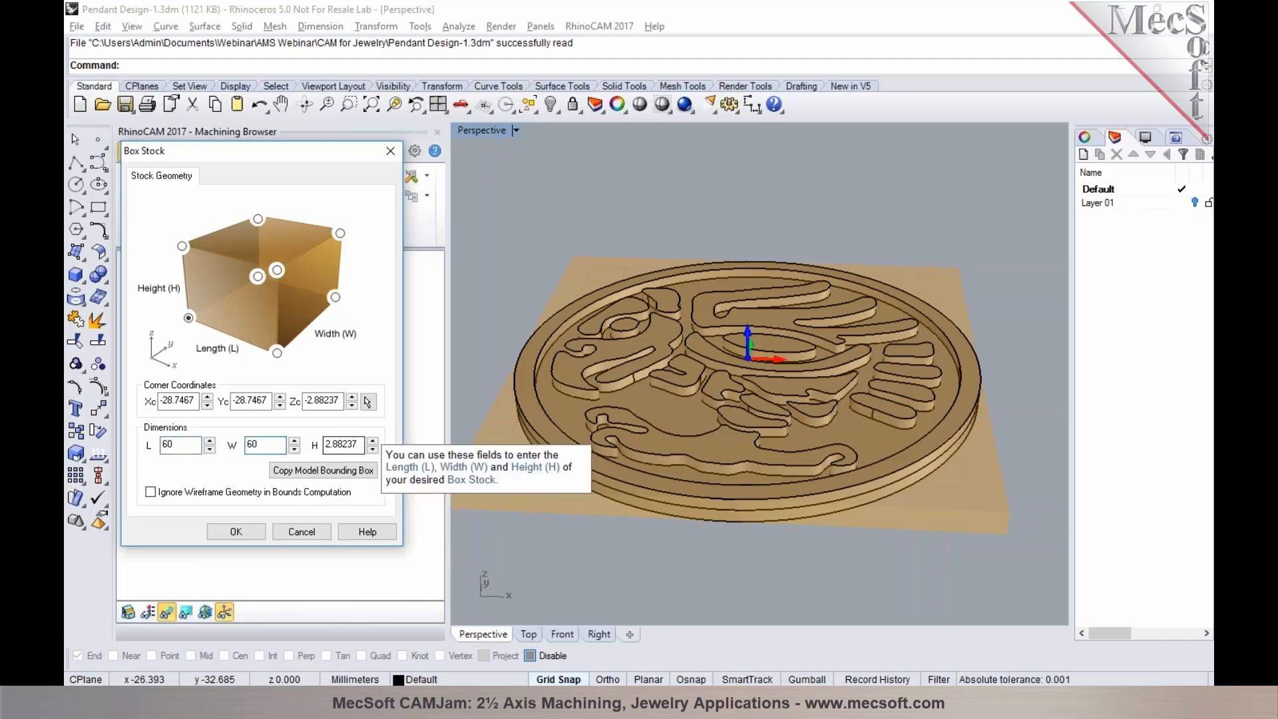
text(3)
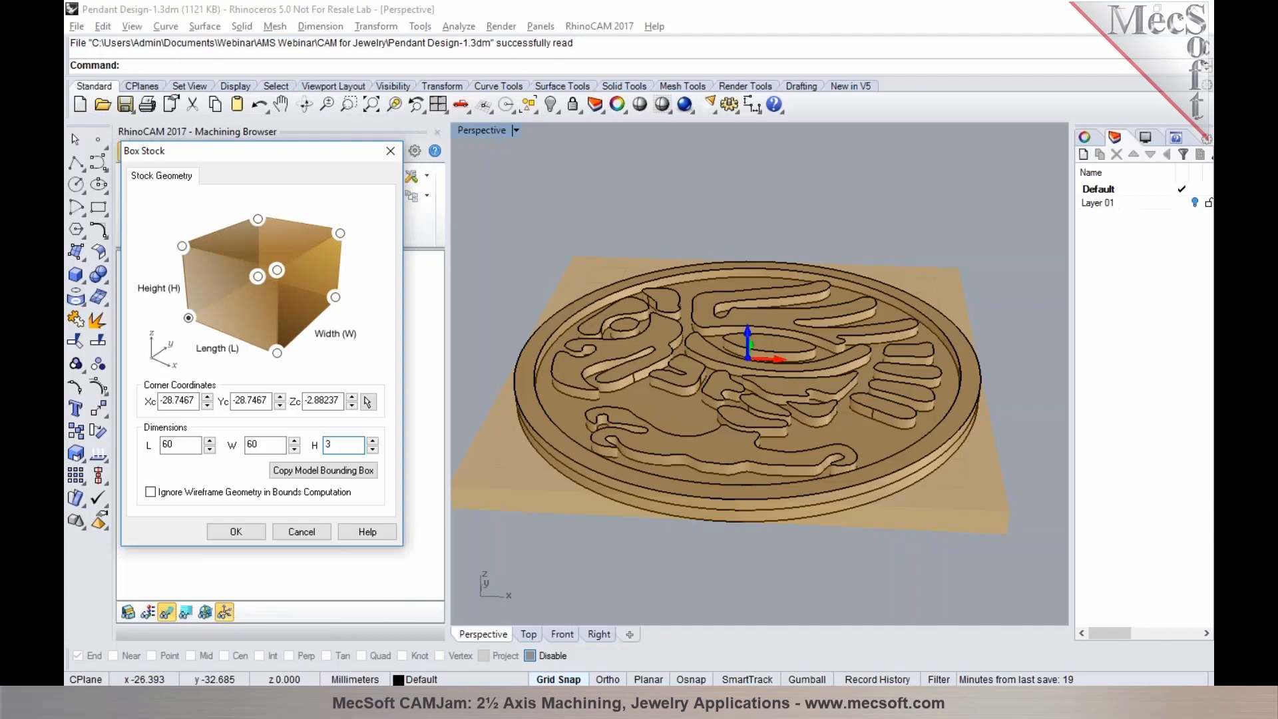
click(246, 530)
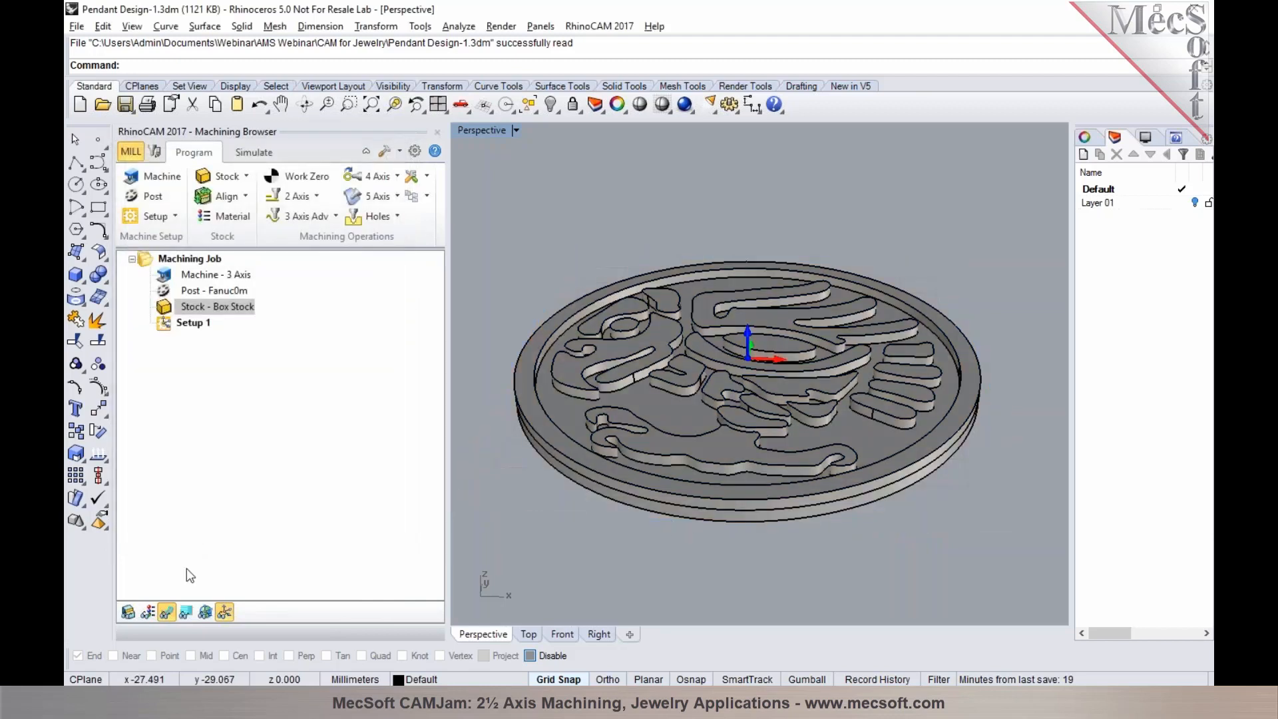
click(127, 612)
right_drag(865, 466, 681, 472)
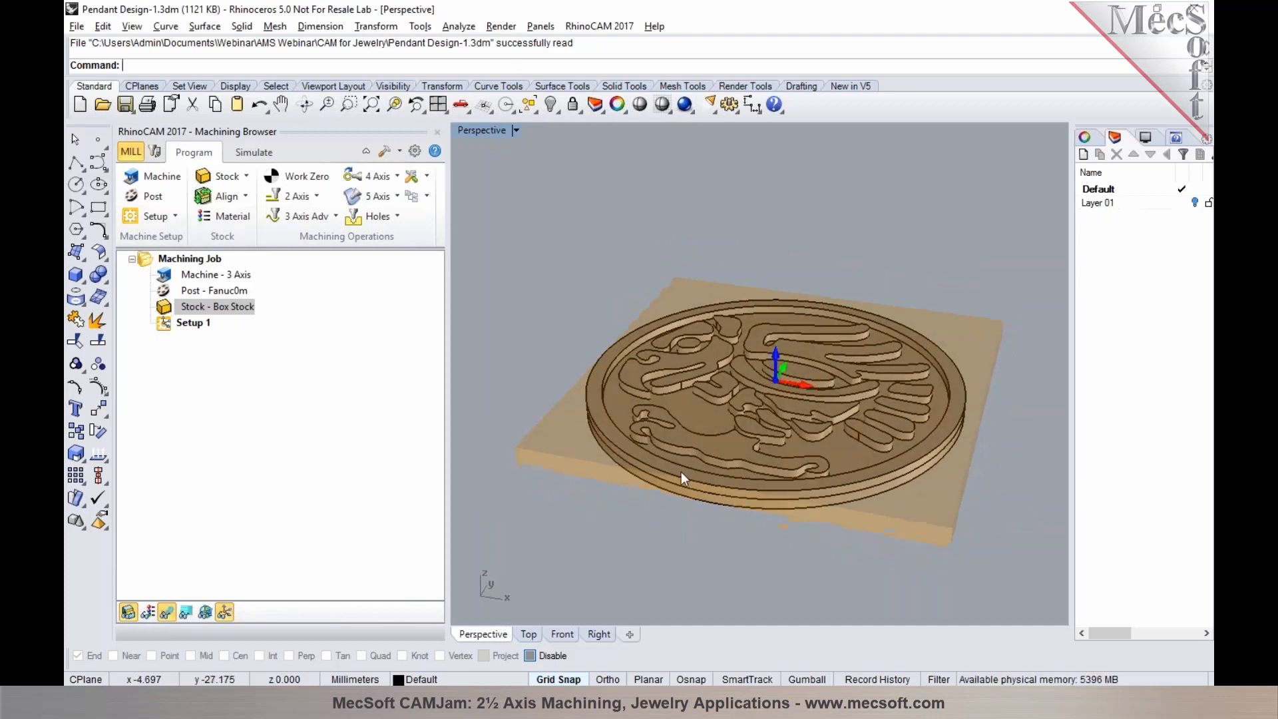
- Align the stock about the part with Bottom Z alignment and Center XY alignment
click(243, 202)
click(230, 238)
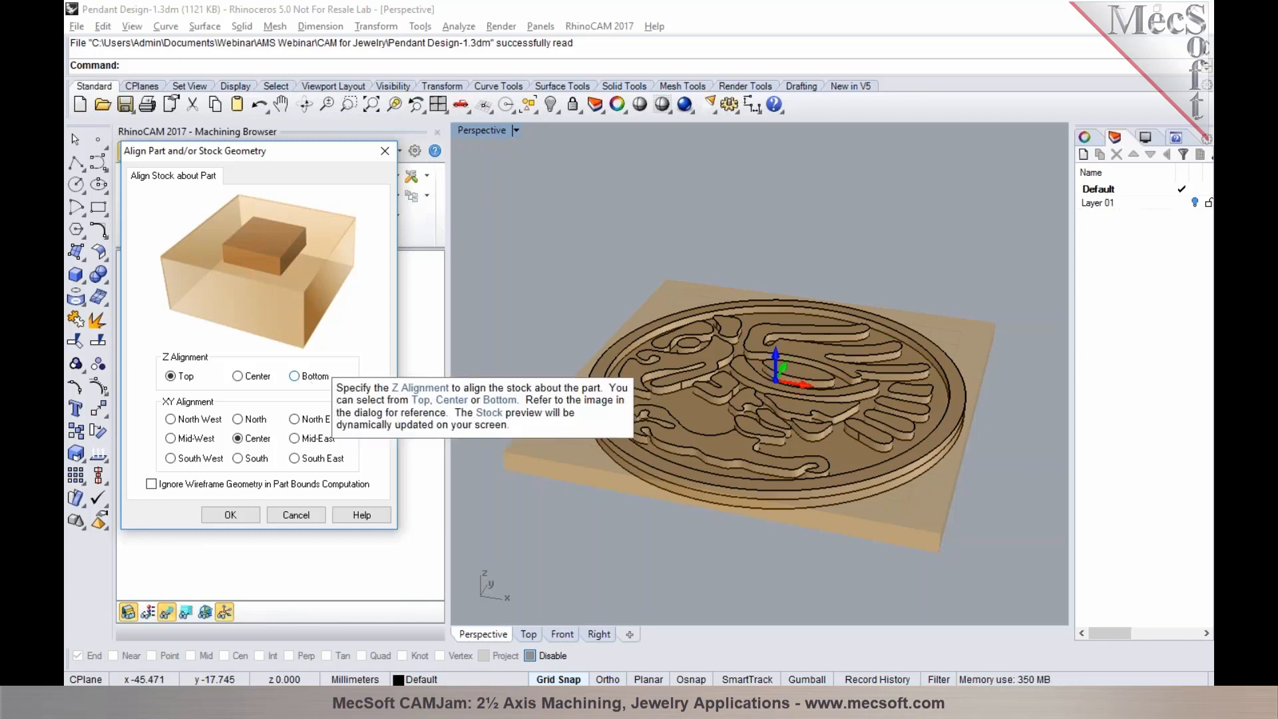
click(294, 375)
right_drag(623, 548, 580, 434)
right_drag(748, 460, 733, 550)
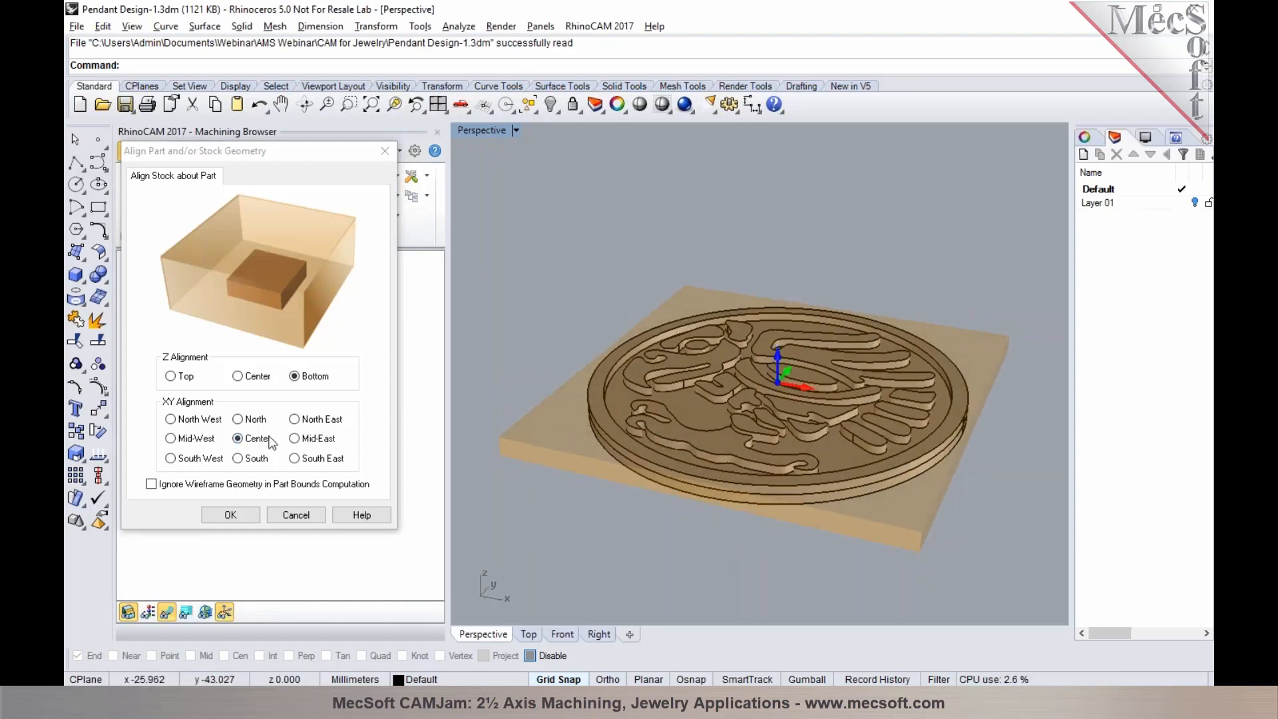
mouse_move(267, 441)
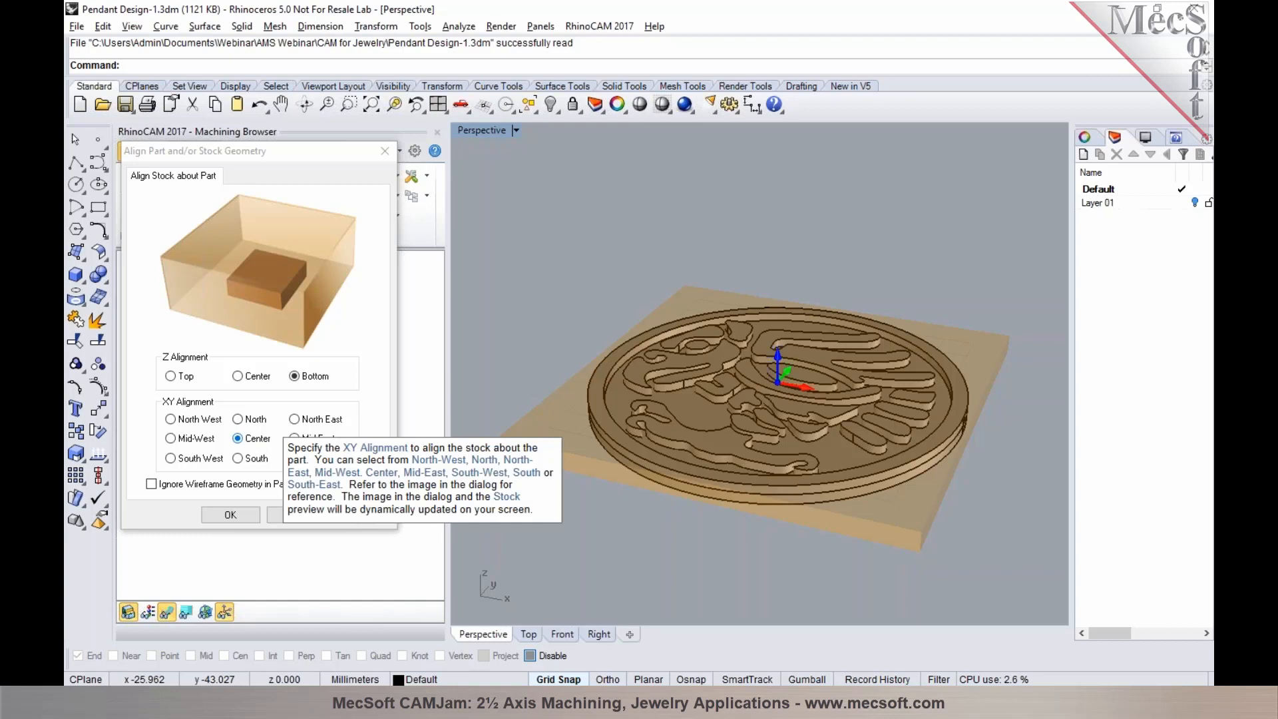
click(231, 515)
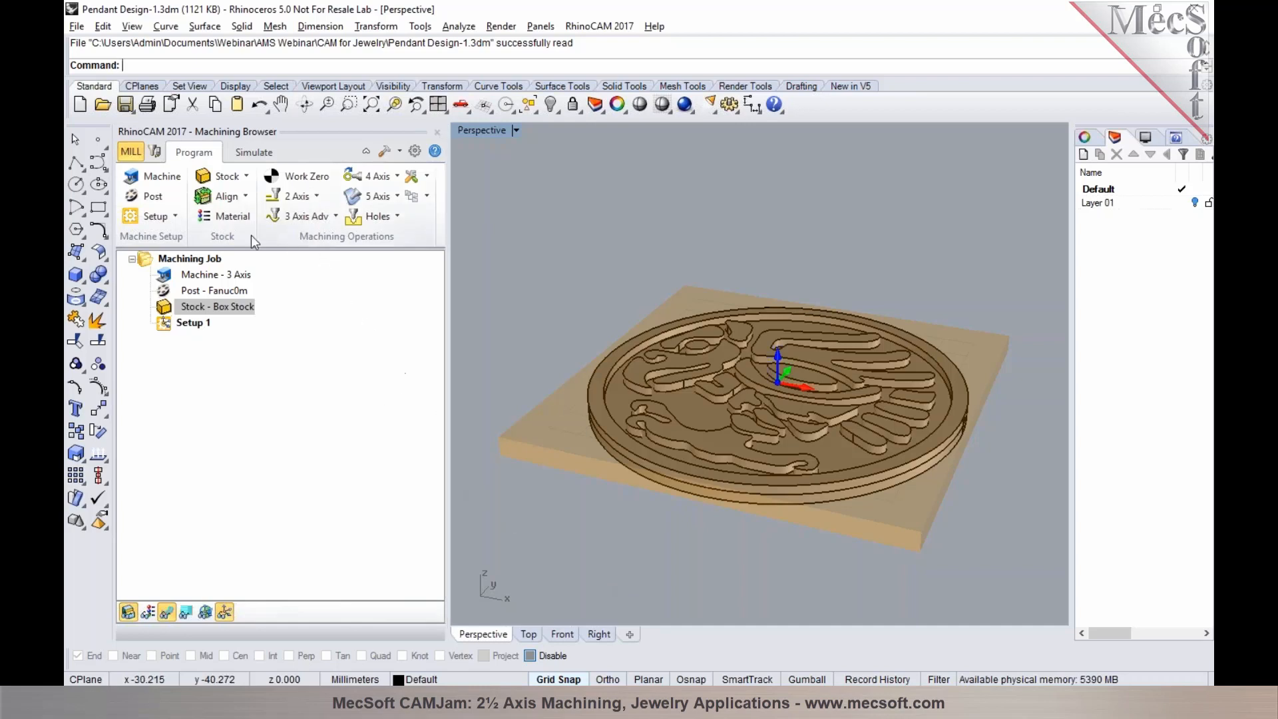
- Set the work zero to the stock box's South West corner at Highest Z, with work offset output enabled
click(245, 196)
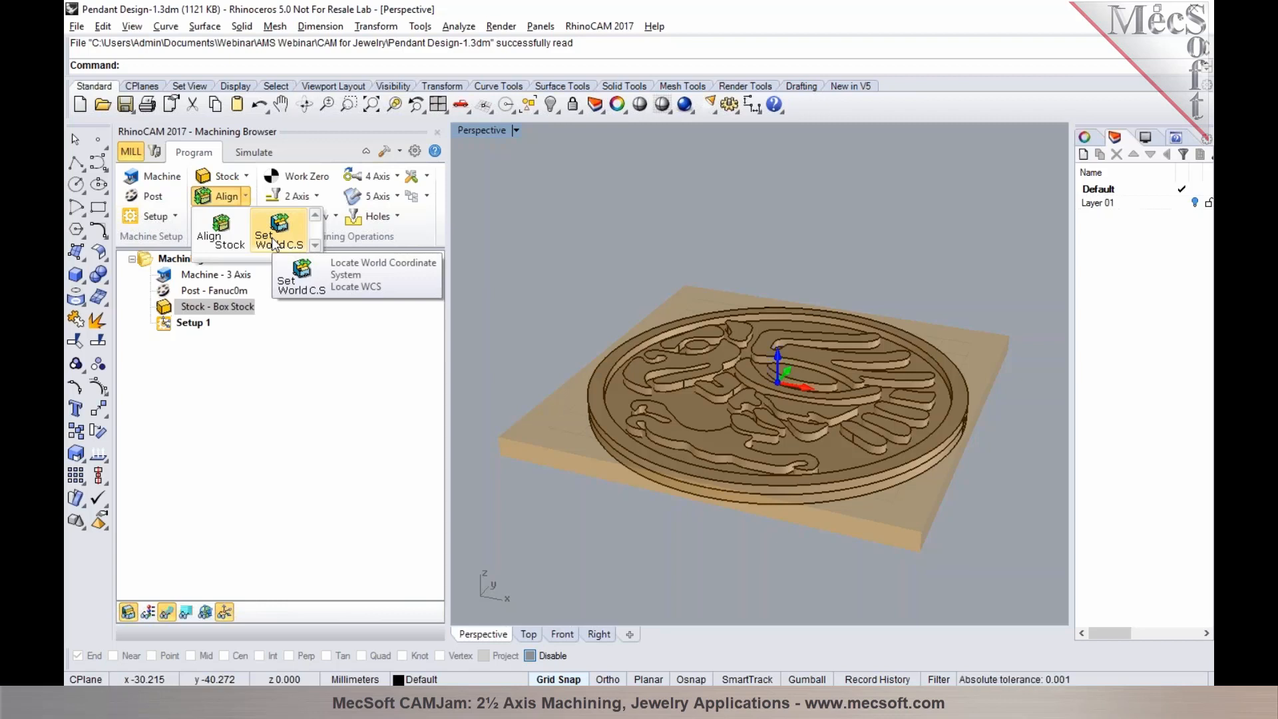
click(298, 178)
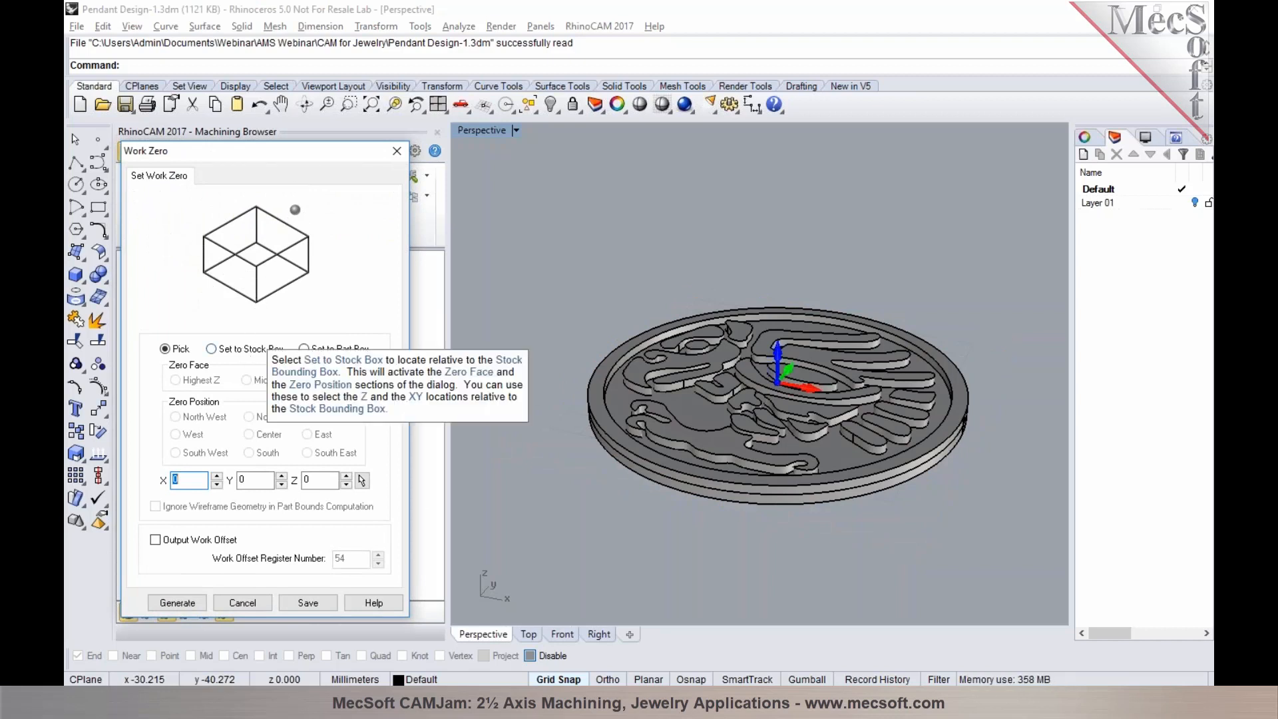
click(260, 349)
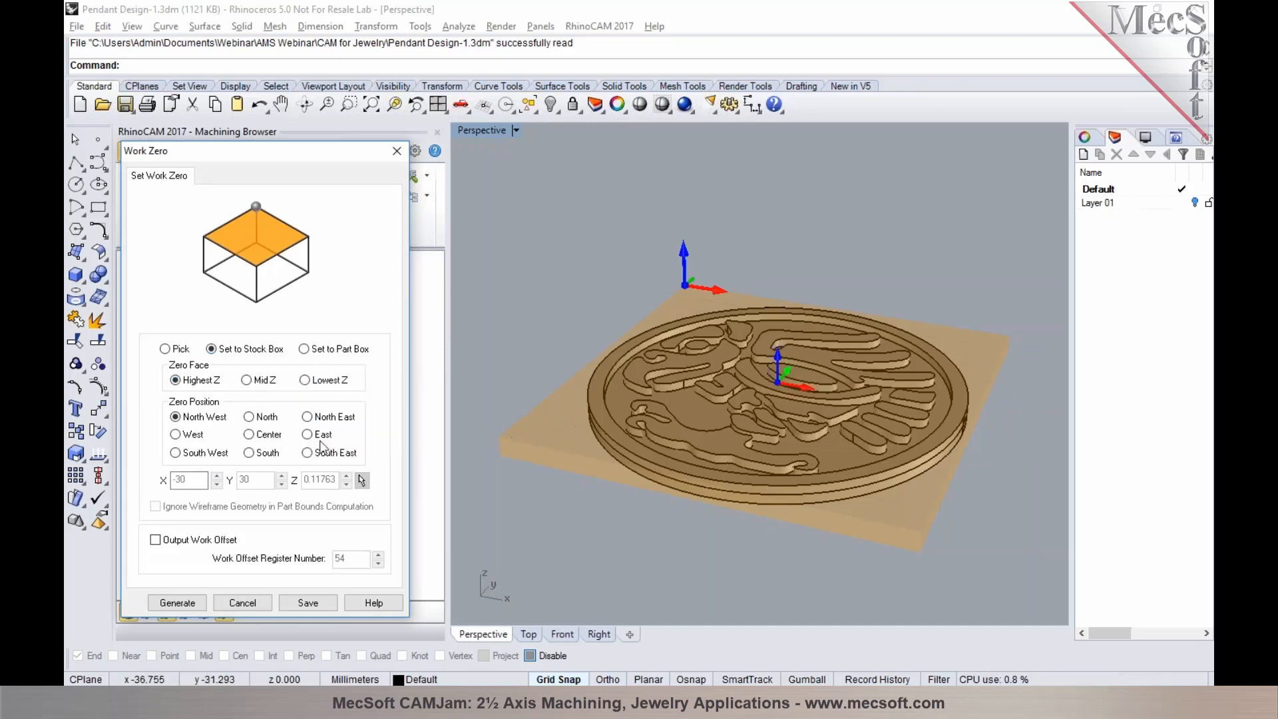
click(198, 457)
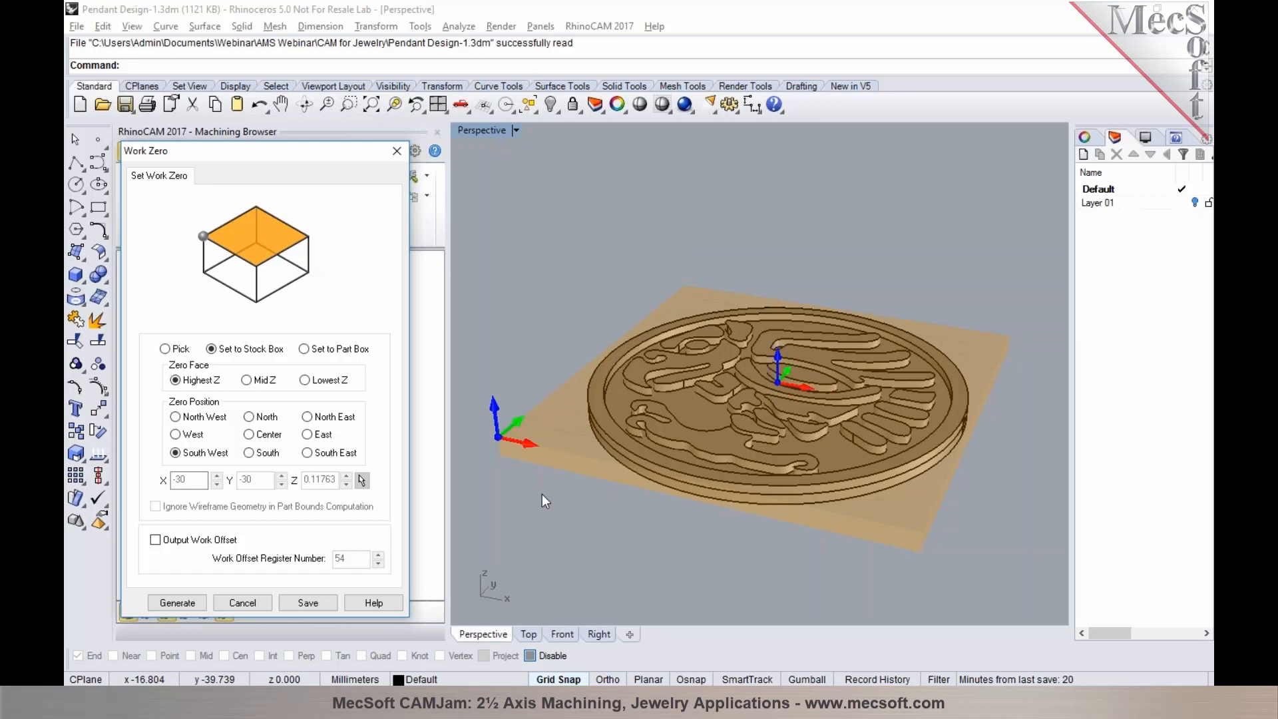
mouse_move(191, 543)
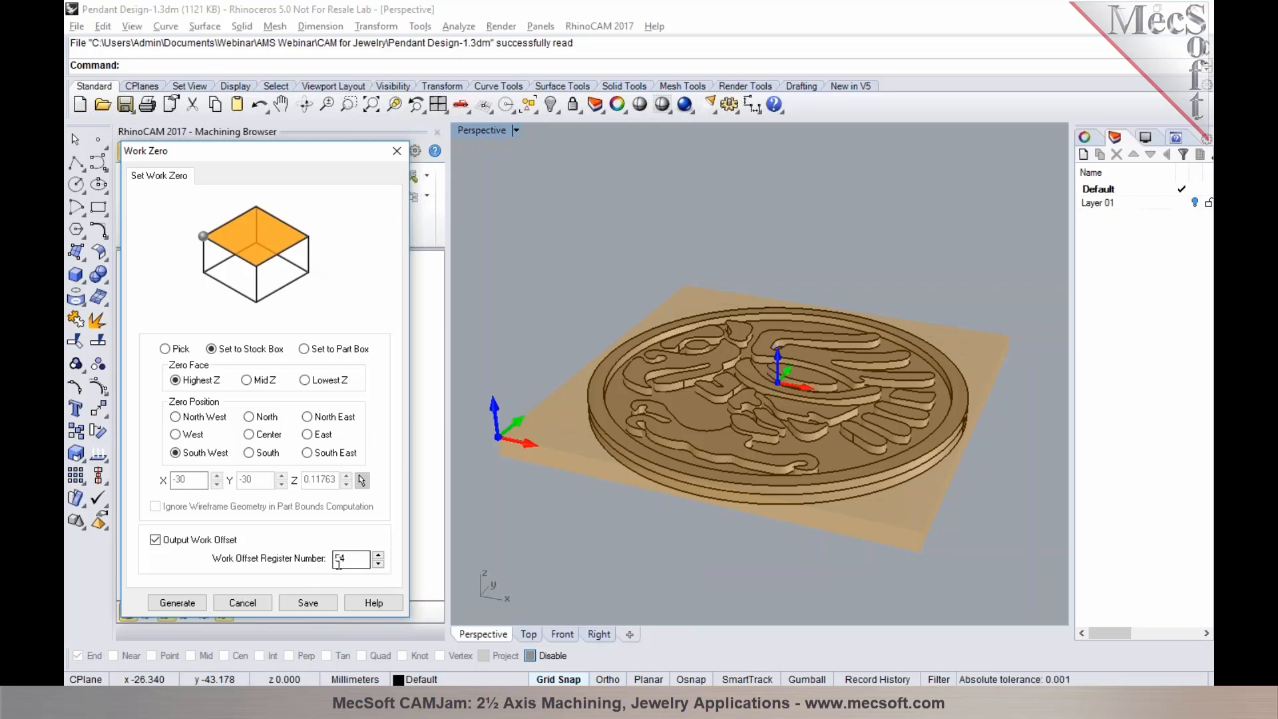
click(177, 603)
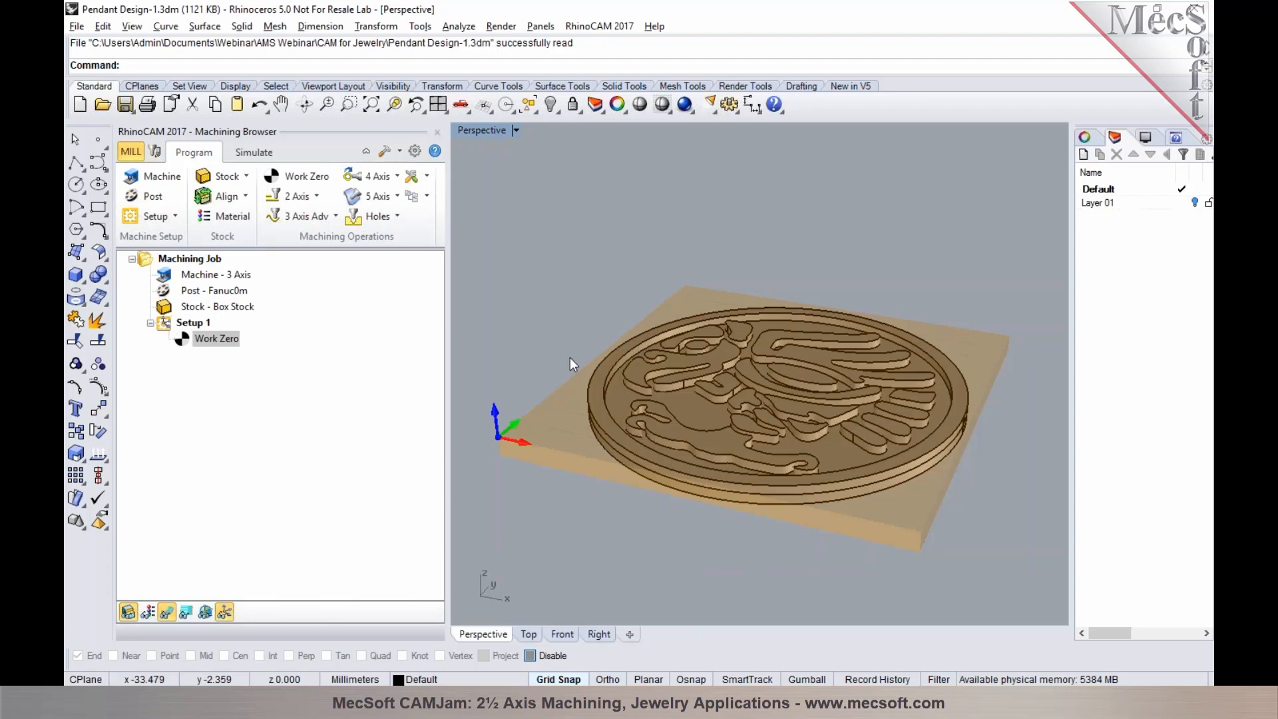
- Start a 2½ Axis Facing operation and select the pendant's outermost top curve as the machining region
click(317, 196)
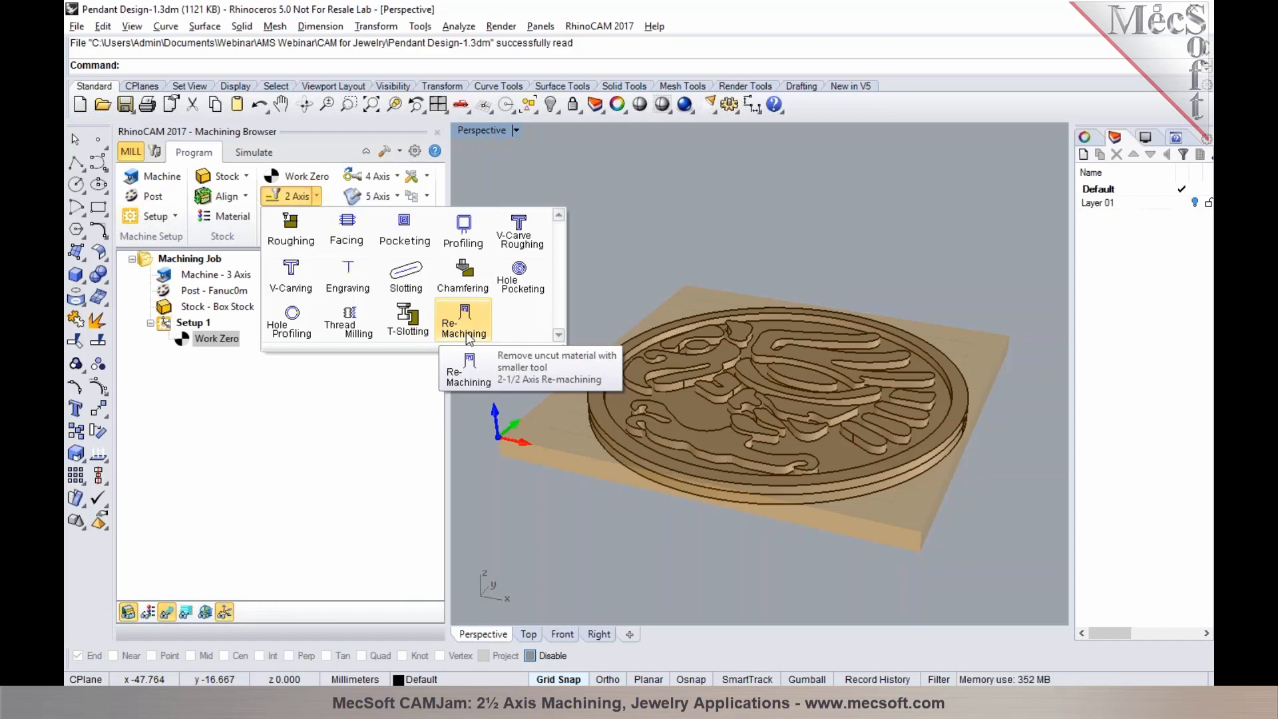
click(340, 241)
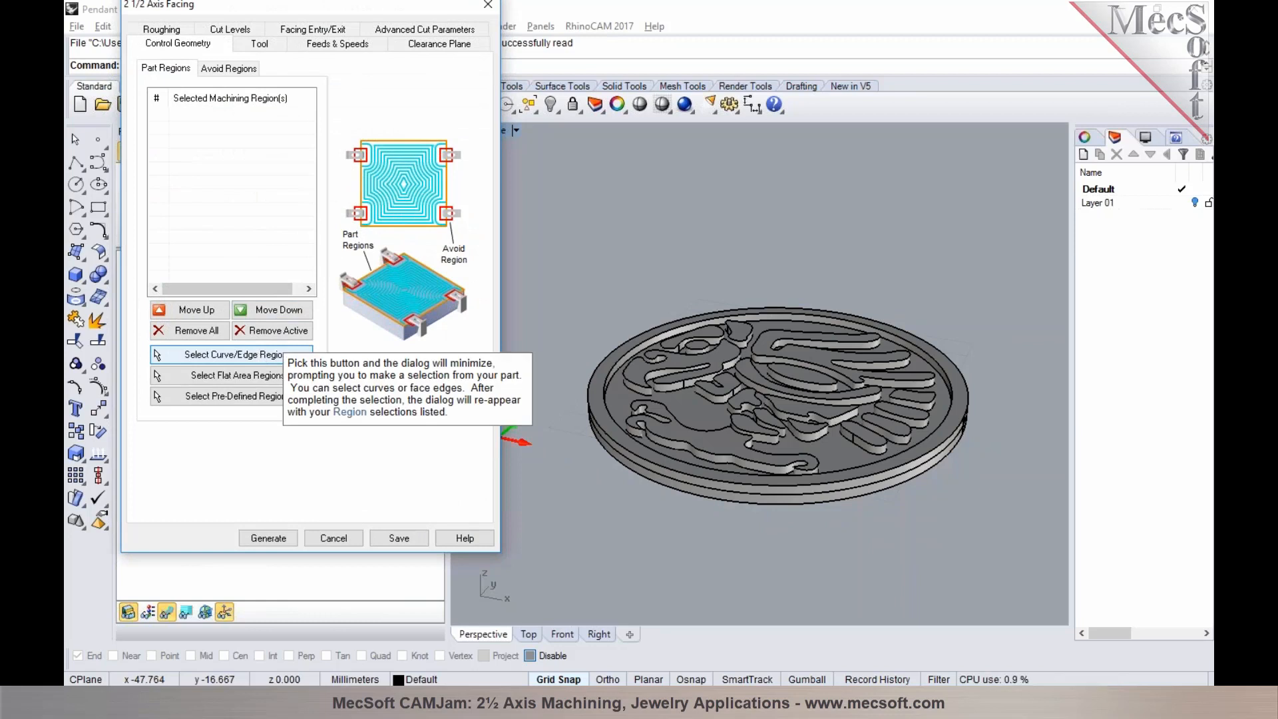
click(266, 354)
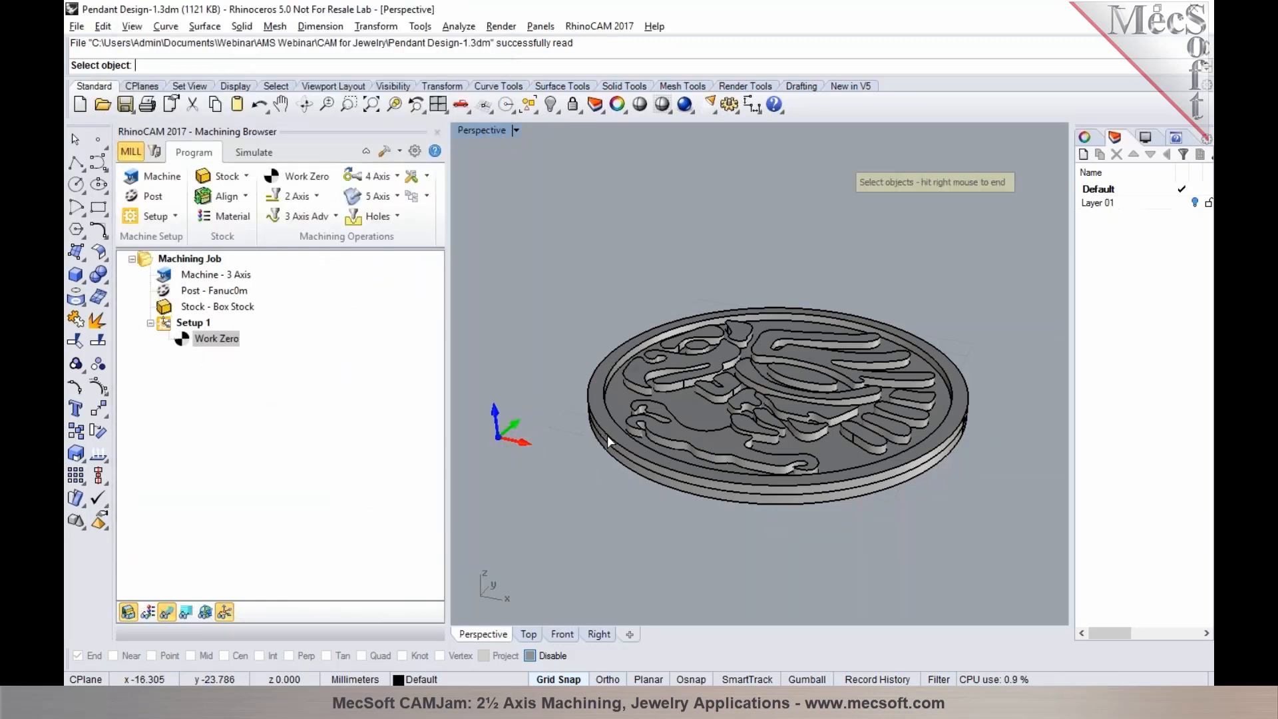
click(608, 440)
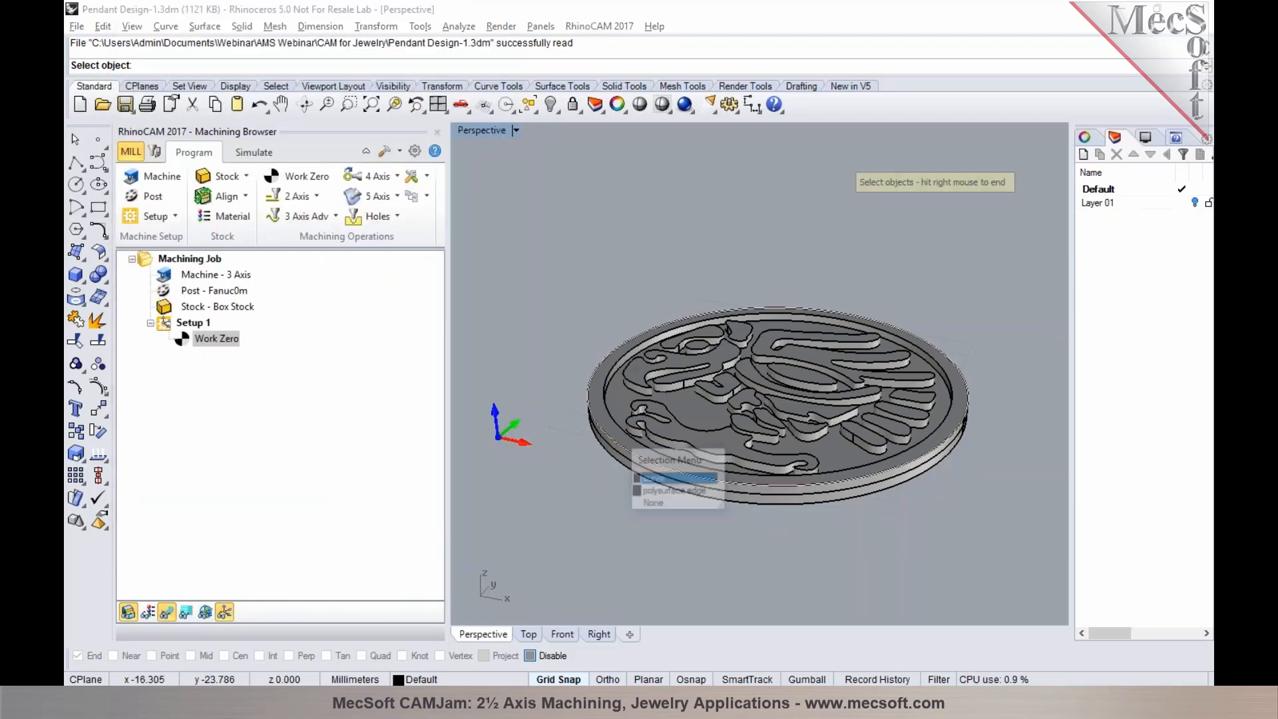
click(653, 480)
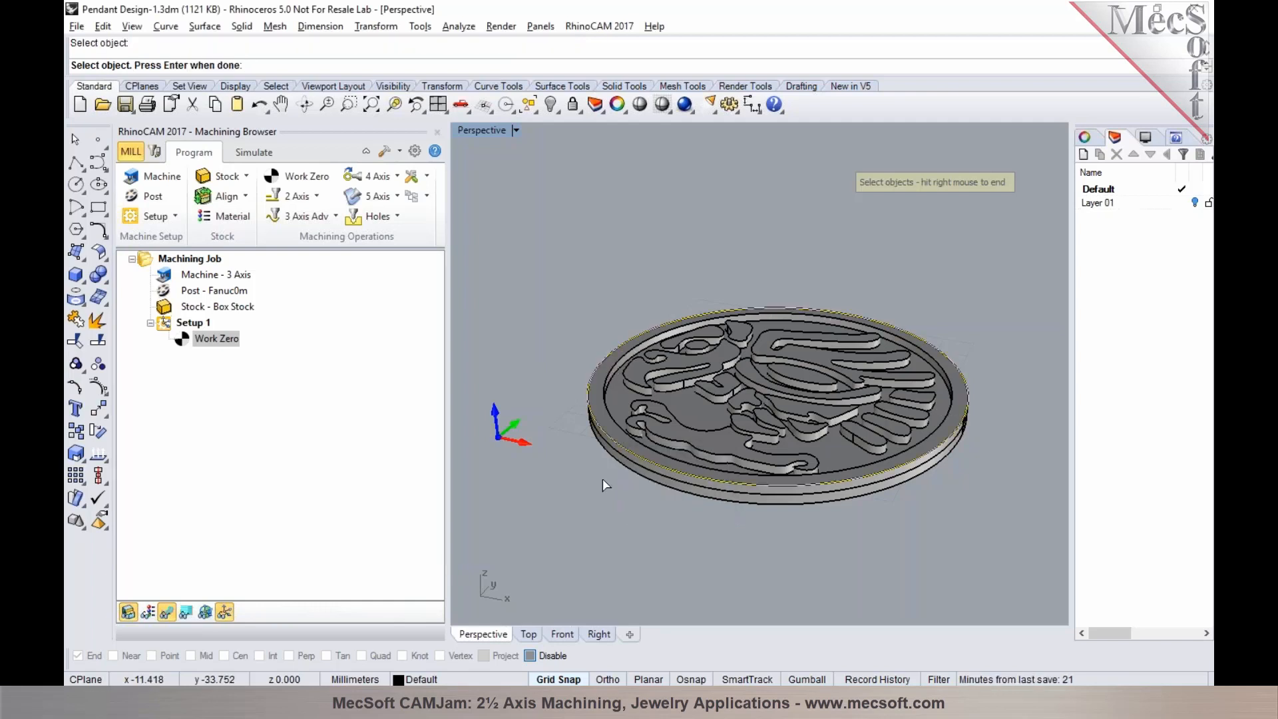
right_click(602, 478)
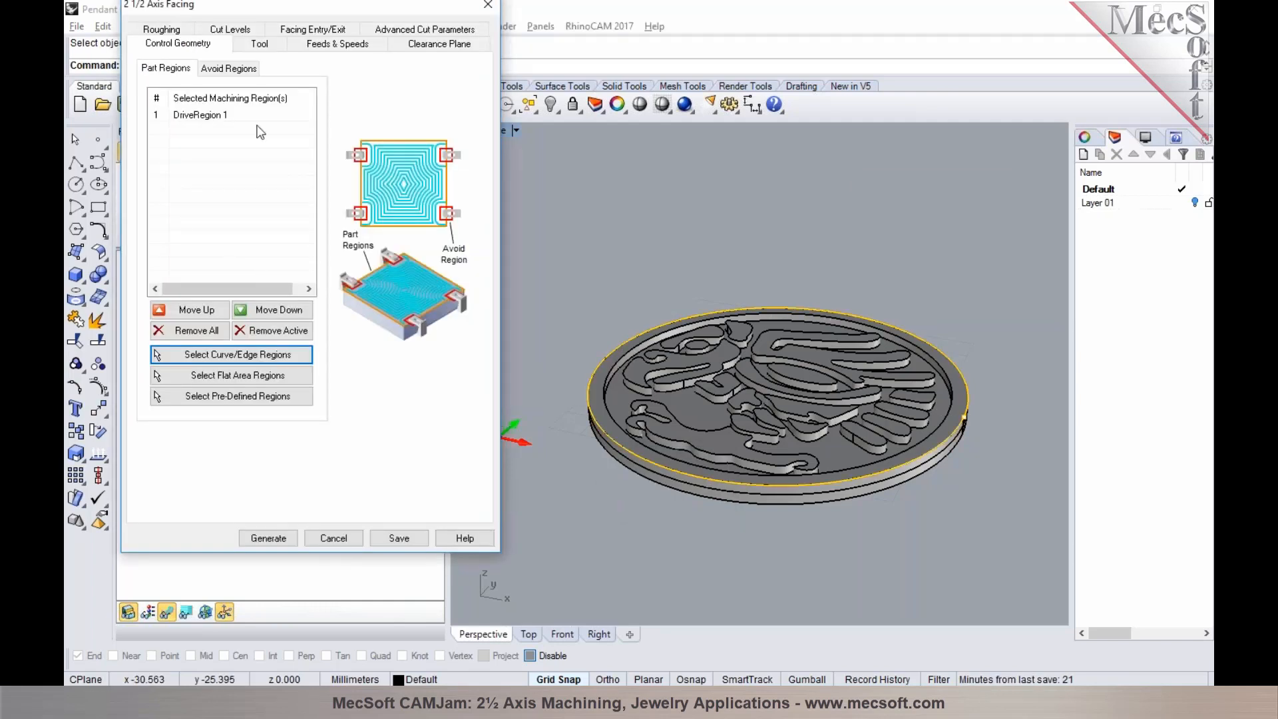
- Assign the FLATMILL - 3.175 MM (1/8 IN) tool to the facing operation and review its feeds, speeds and clearance plane
click(258, 44)
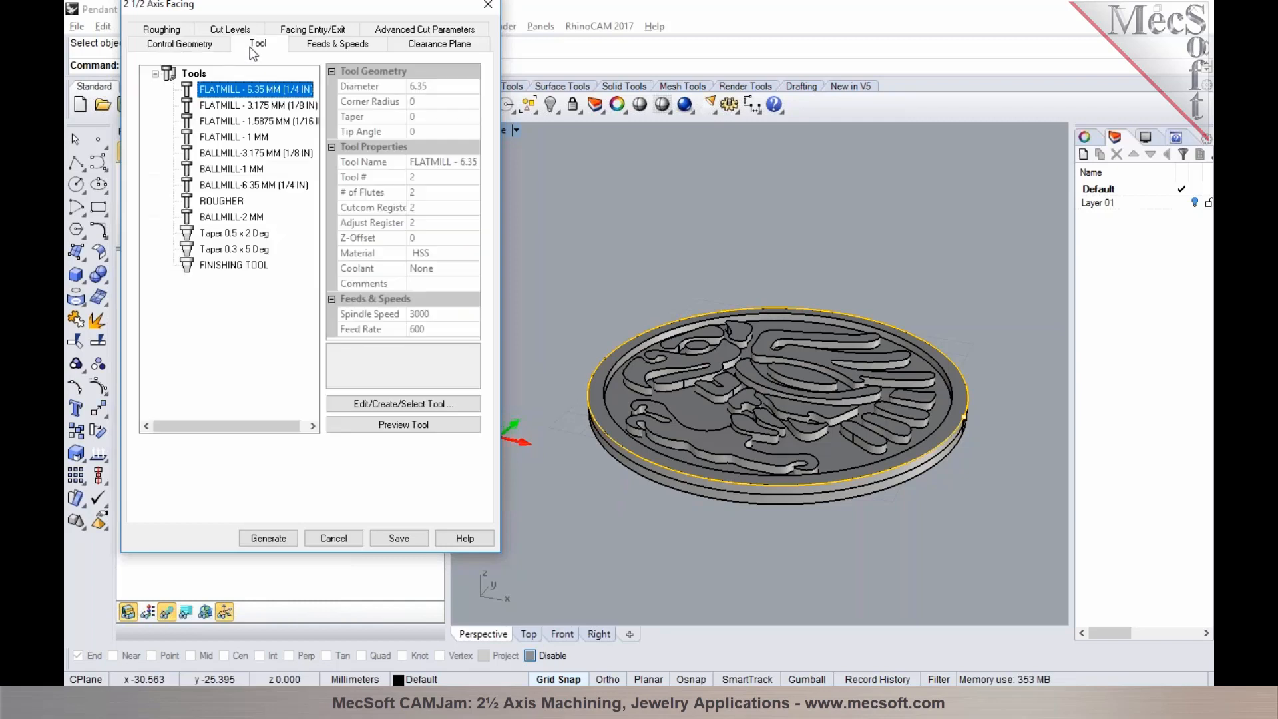
click(245, 106)
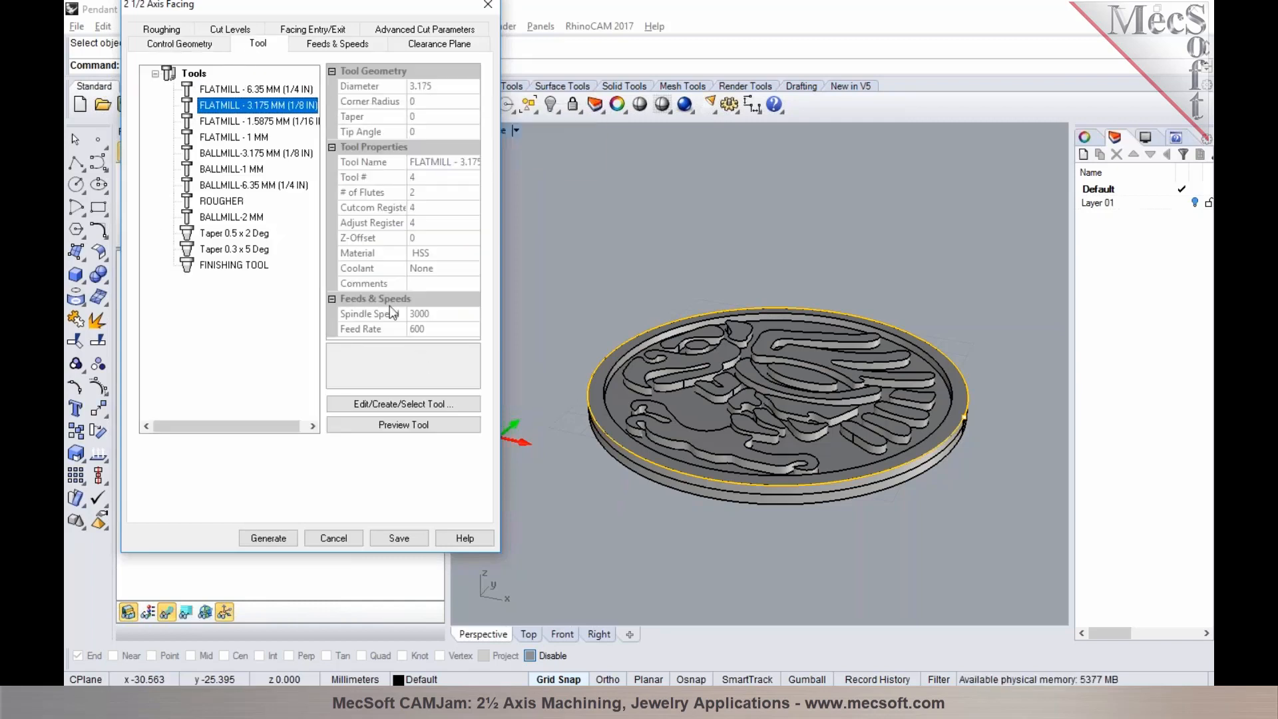
mouse_move(295, 109)
click(326, 45)
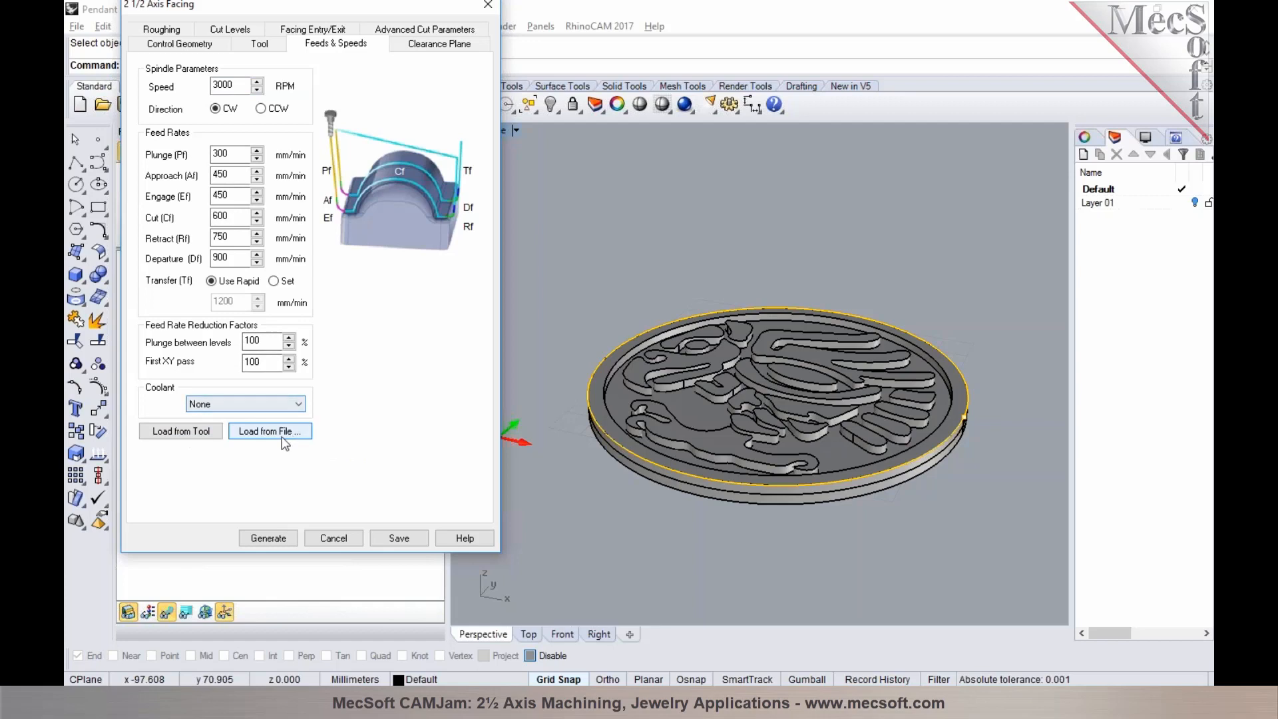
click(421, 45)
right_drag(739, 280, 719, 301)
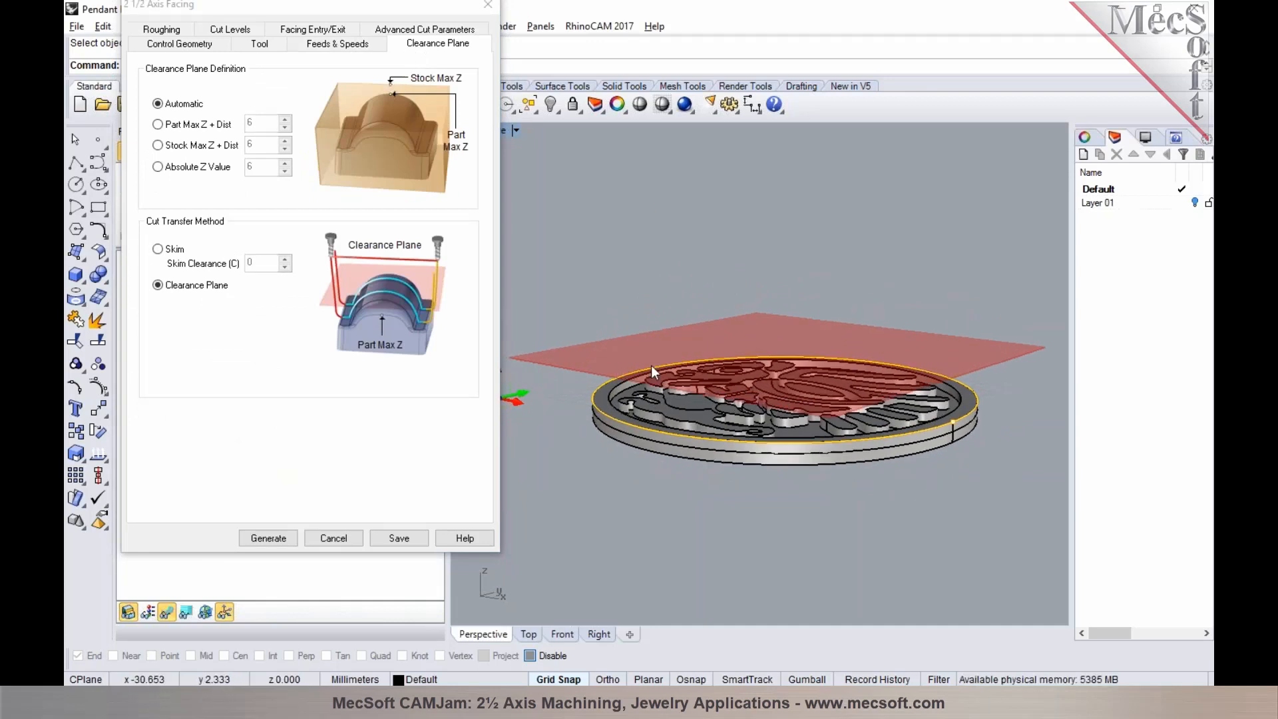
- Set the facing stepover distance to 40% of the tool diameter
click(160, 30)
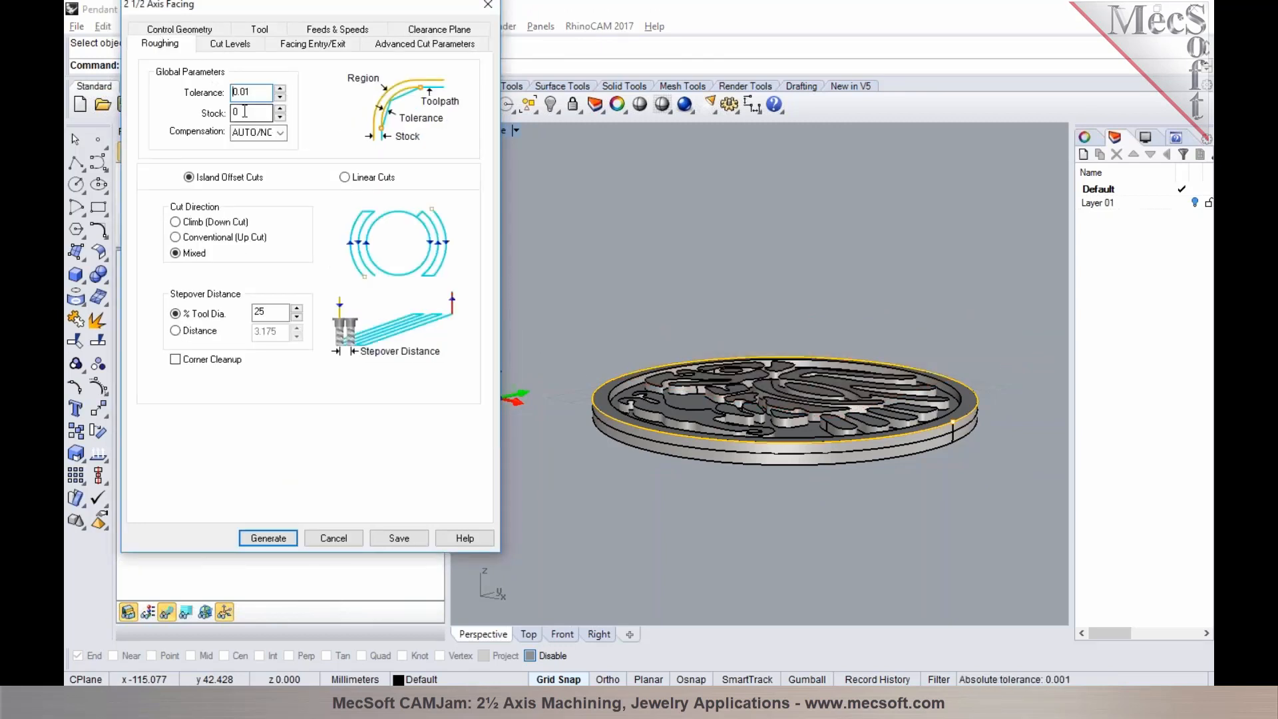
double_click(259, 313)
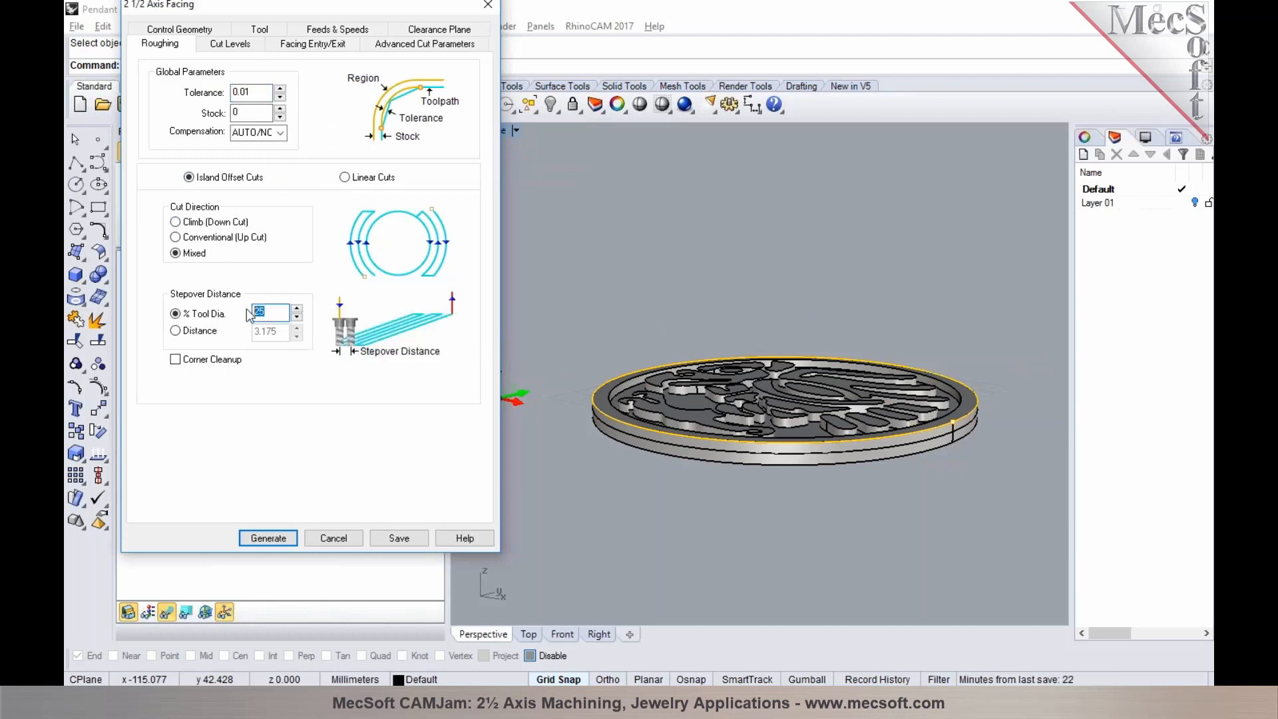
text(40)
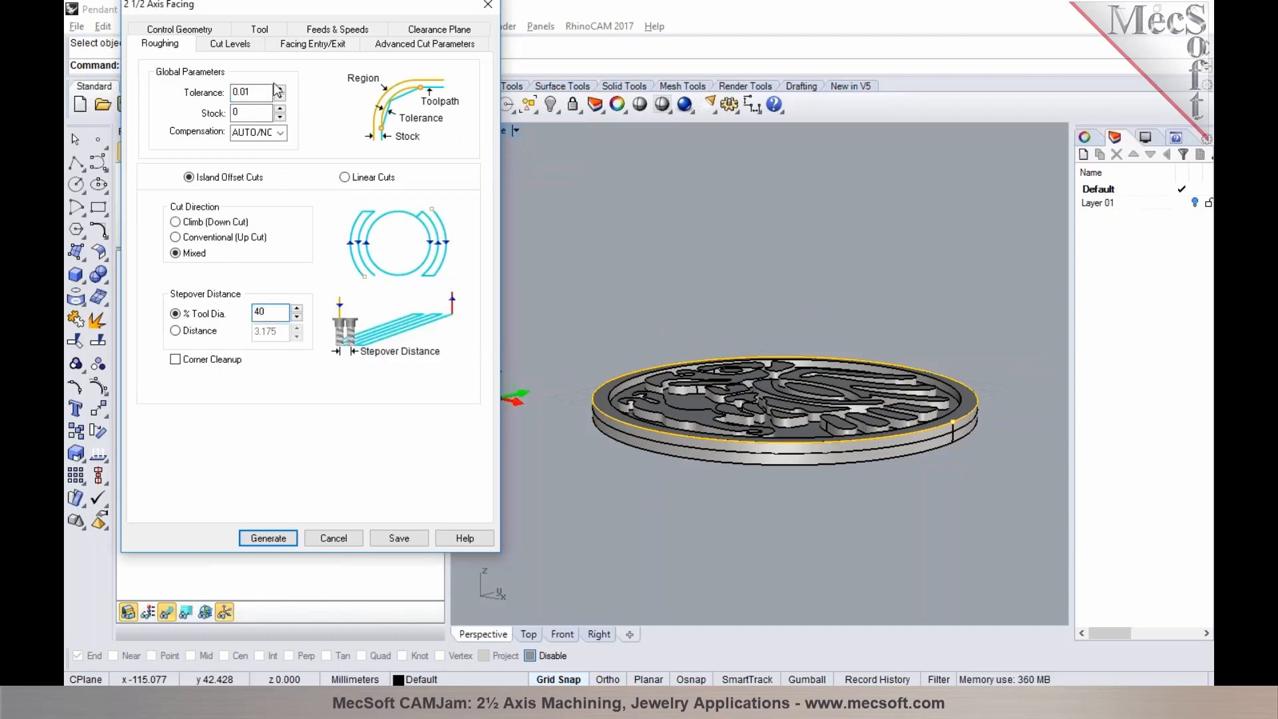
- Set the location of the facing cut geometry to At Bottom and inspect the selected rim curve up close
click(243, 47)
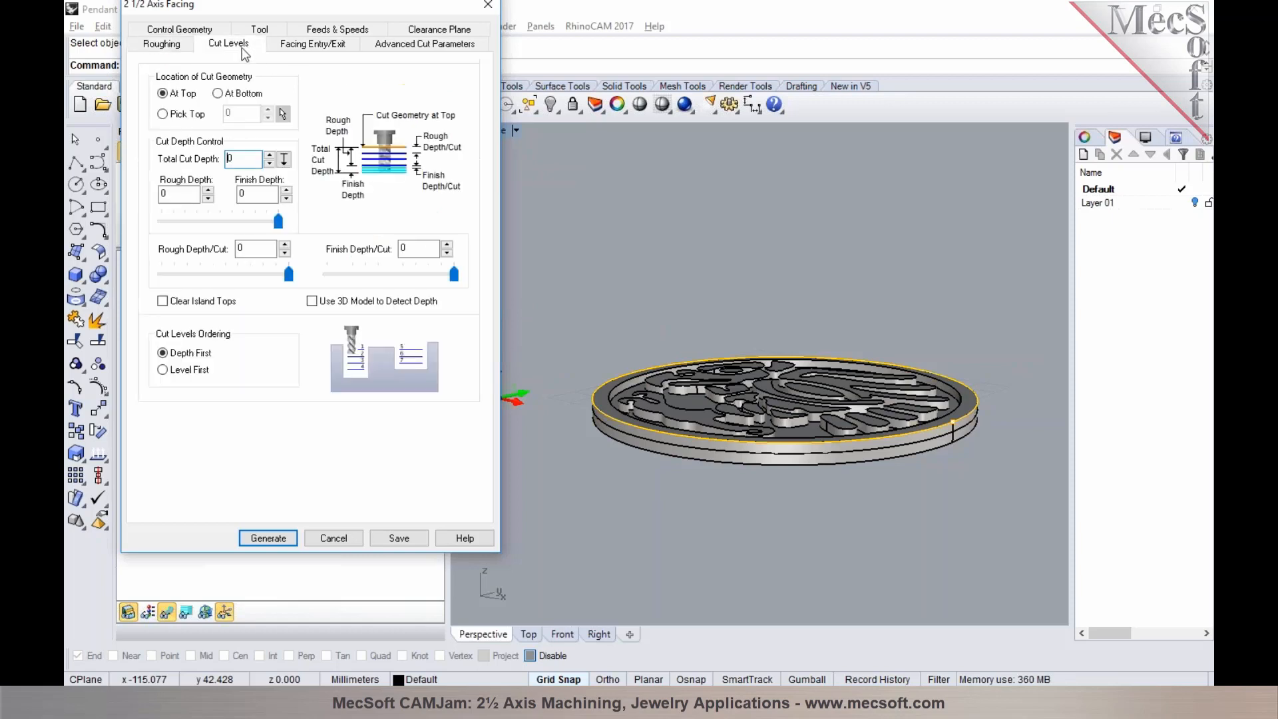
click(218, 93)
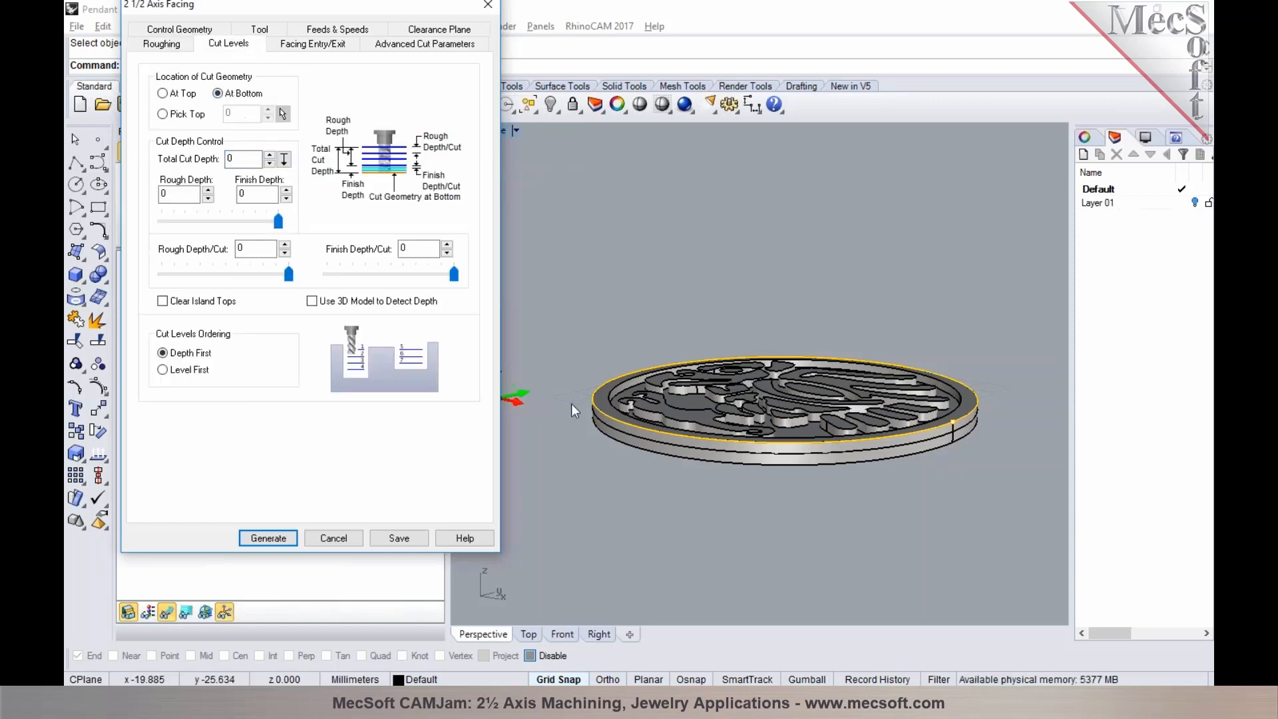
scroll(599, 393, up, 5)
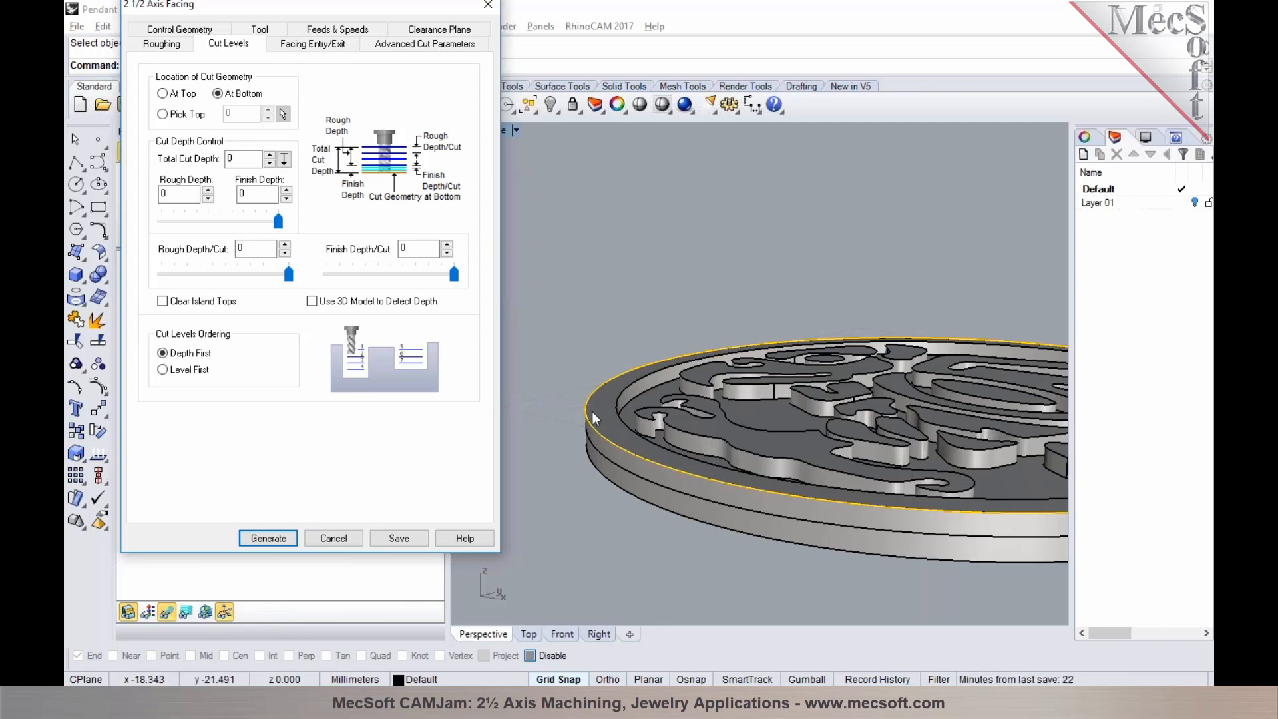
scroll(590, 409, up, 1)
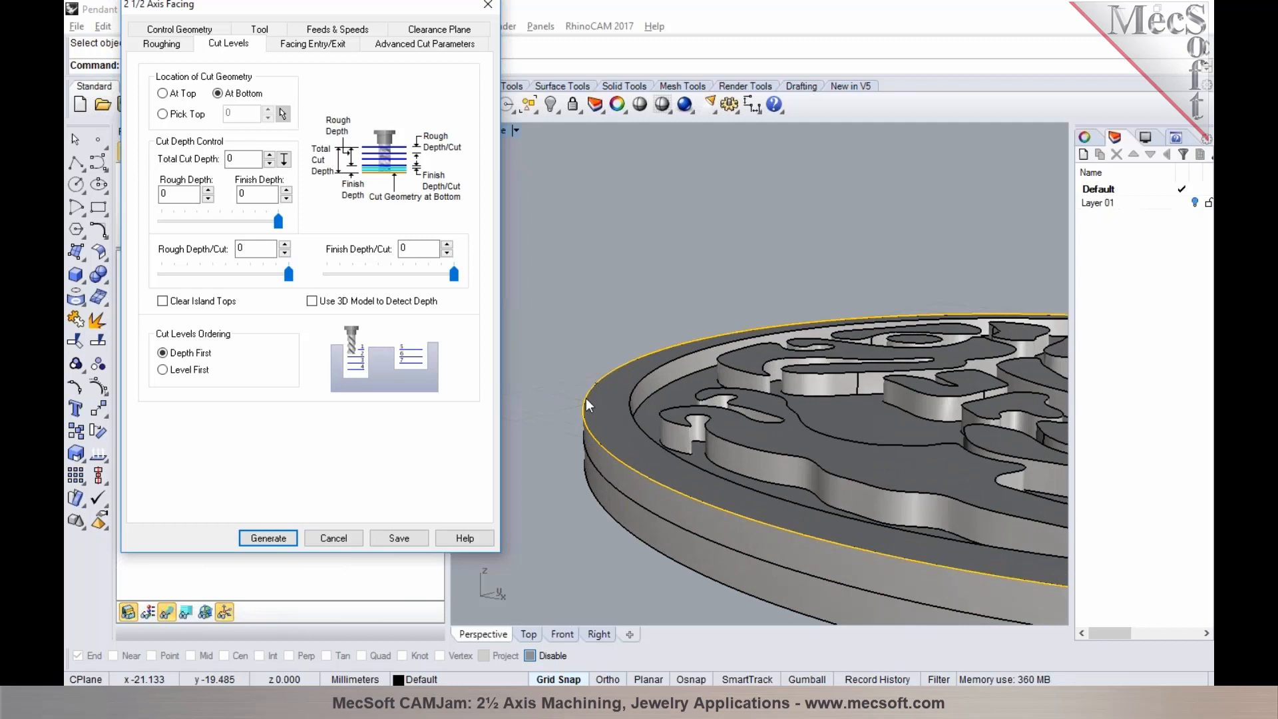
scroll(597, 400, down, 1)
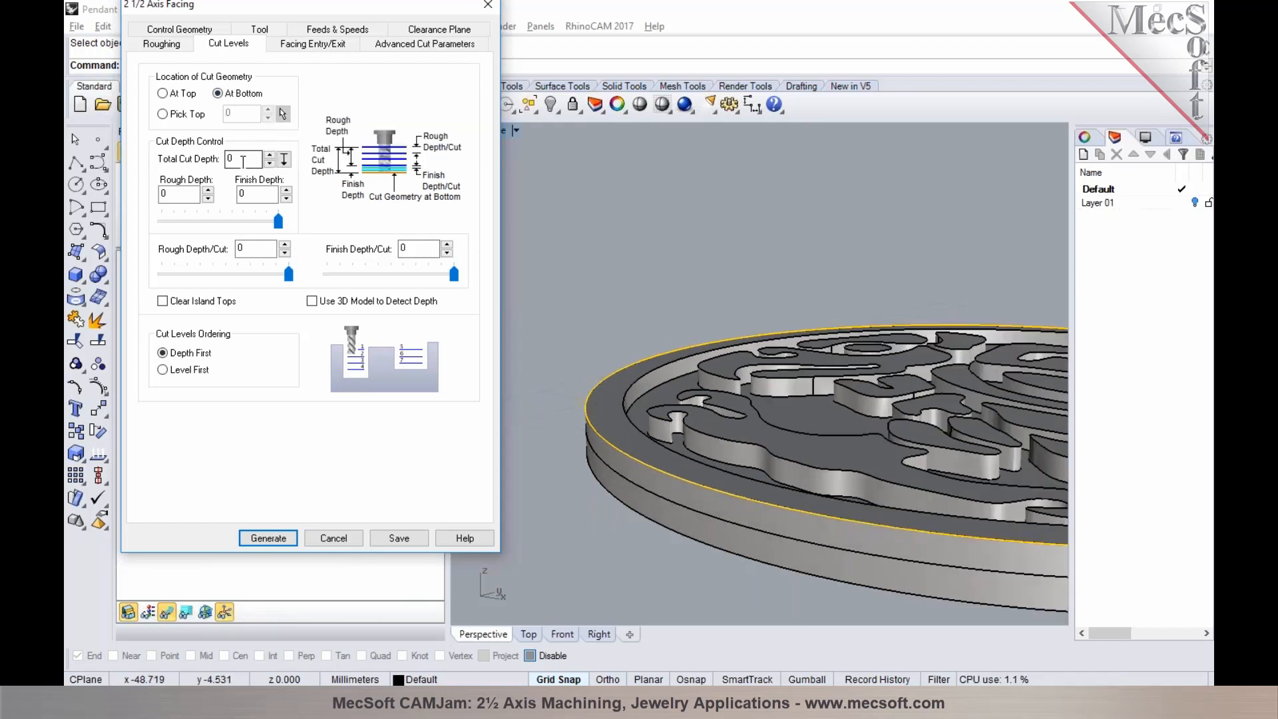
- Review the facing entry and exit motions, generate the facing toolpath and inspect it on the pendant
click(286, 45)
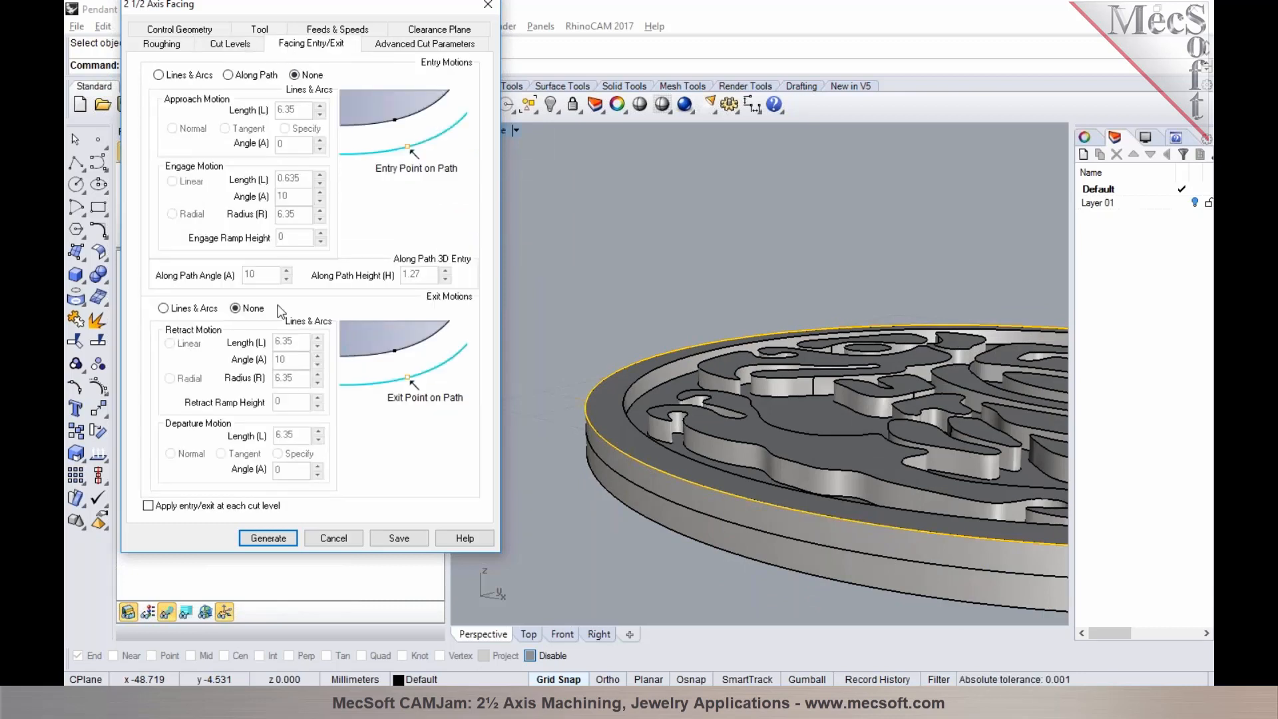
click(273, 539)
scroll(596, 359, down, 5)
right_drag(684, 391, 740, 399)
scroll(623, 398, down, 4)
scroll(769, 386, up, 4)
scroll(740, 398, down, 2)
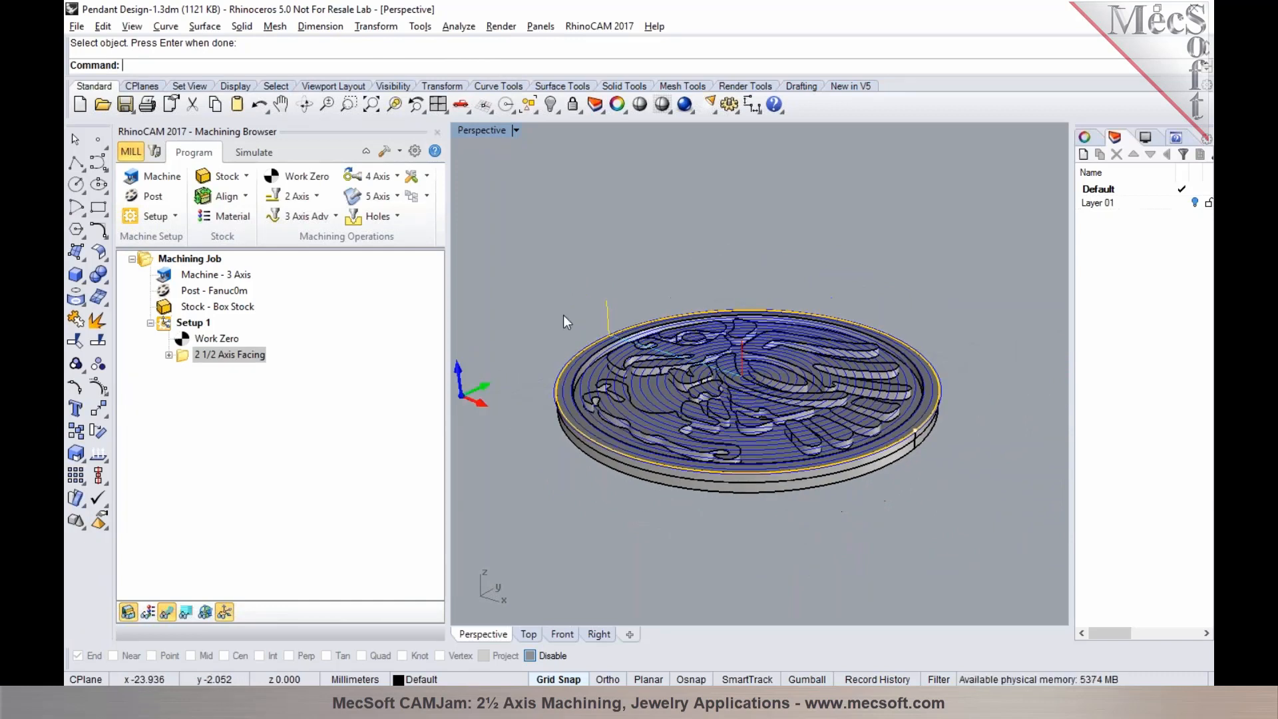
- Simulate the facing operation on the stock at reduced speed, run it to the end and inspect the cut surface
click(250, 153)
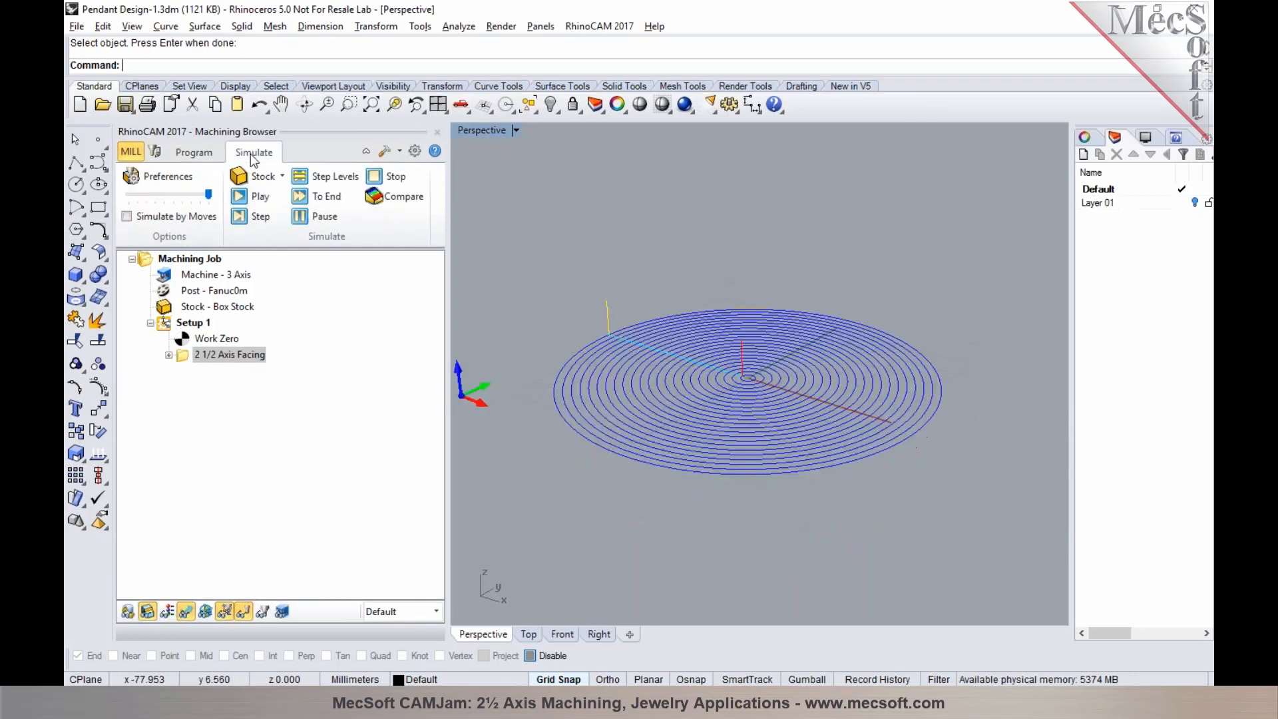
drag(208, 194, 146, 195)
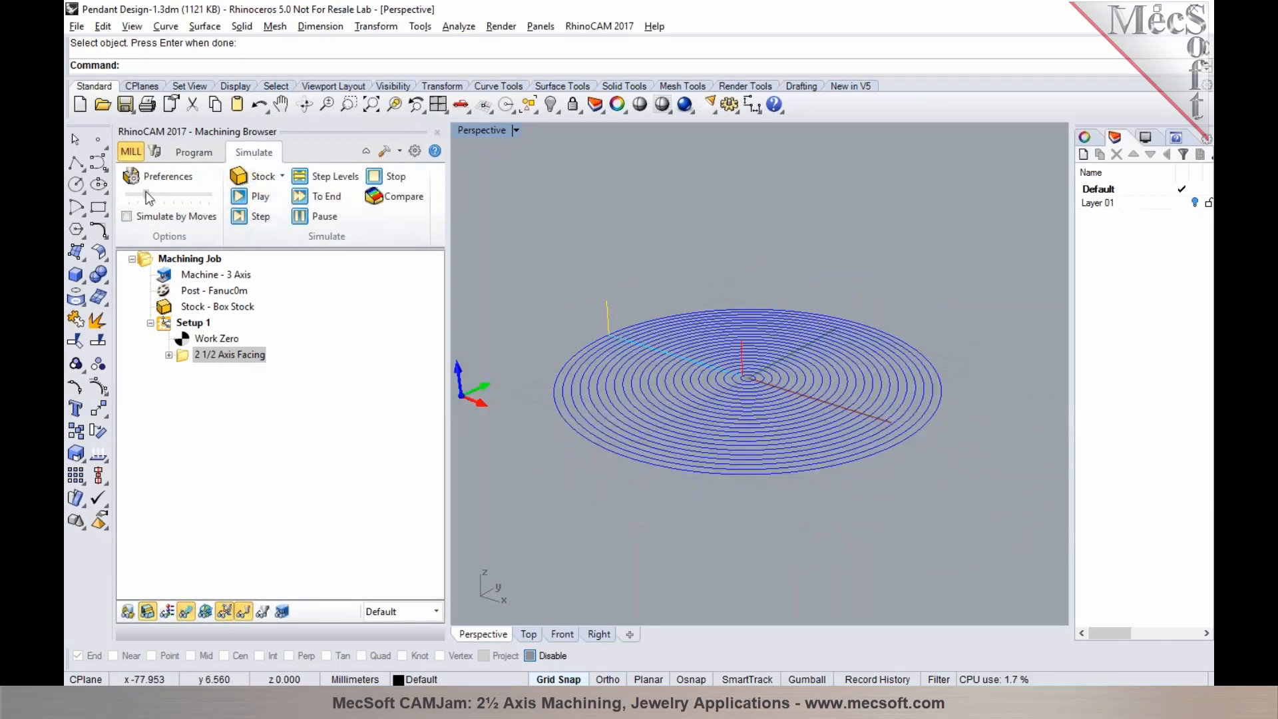
click(240, 198)
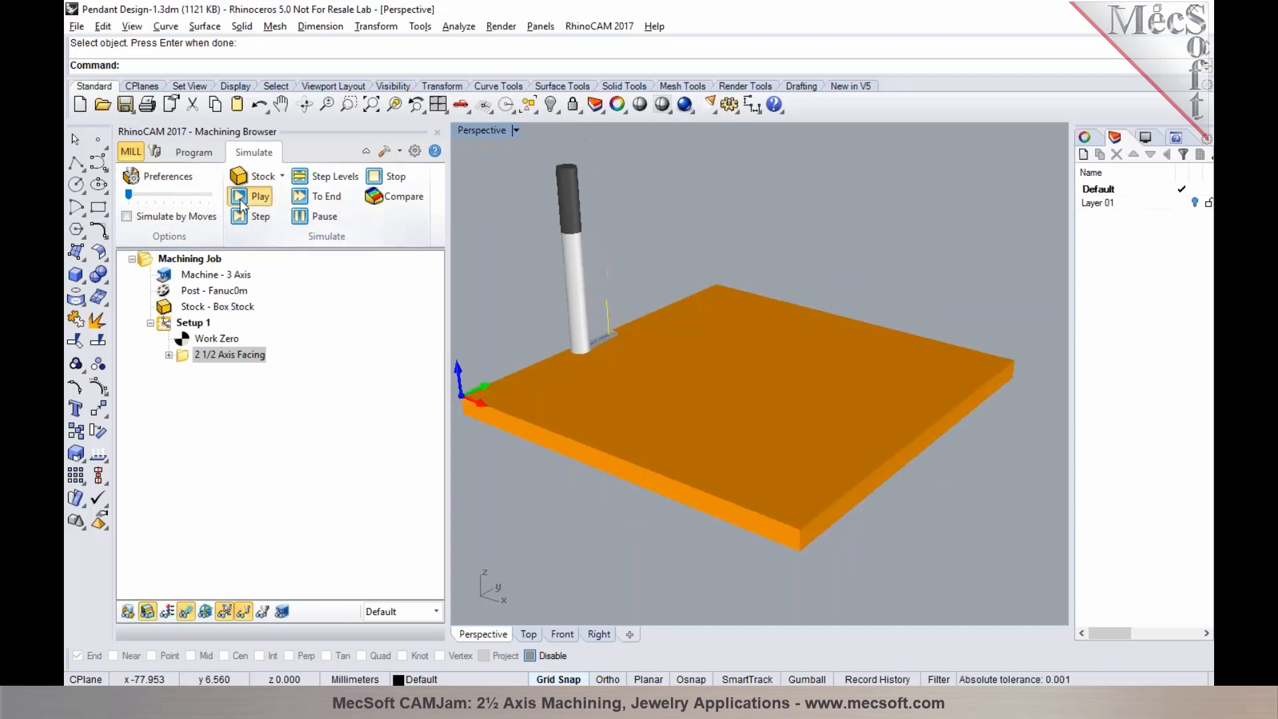
drag(130, 194, 174, 196)
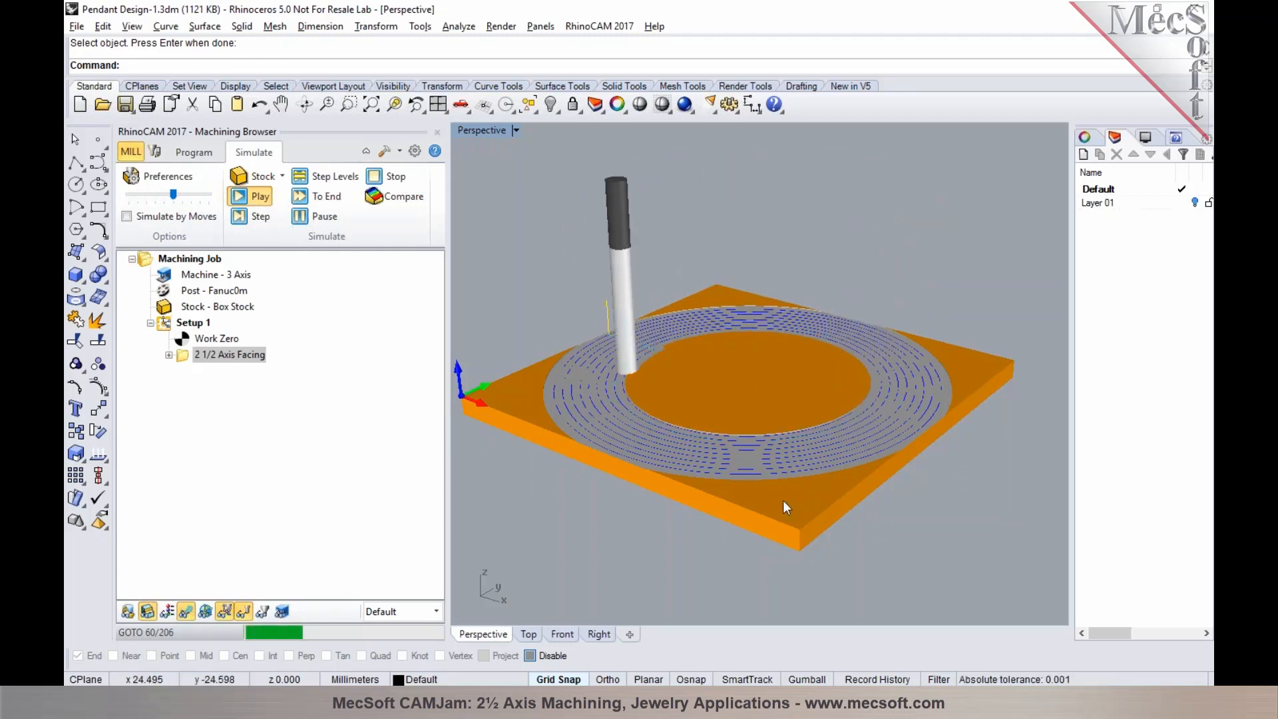
click(307, 200)
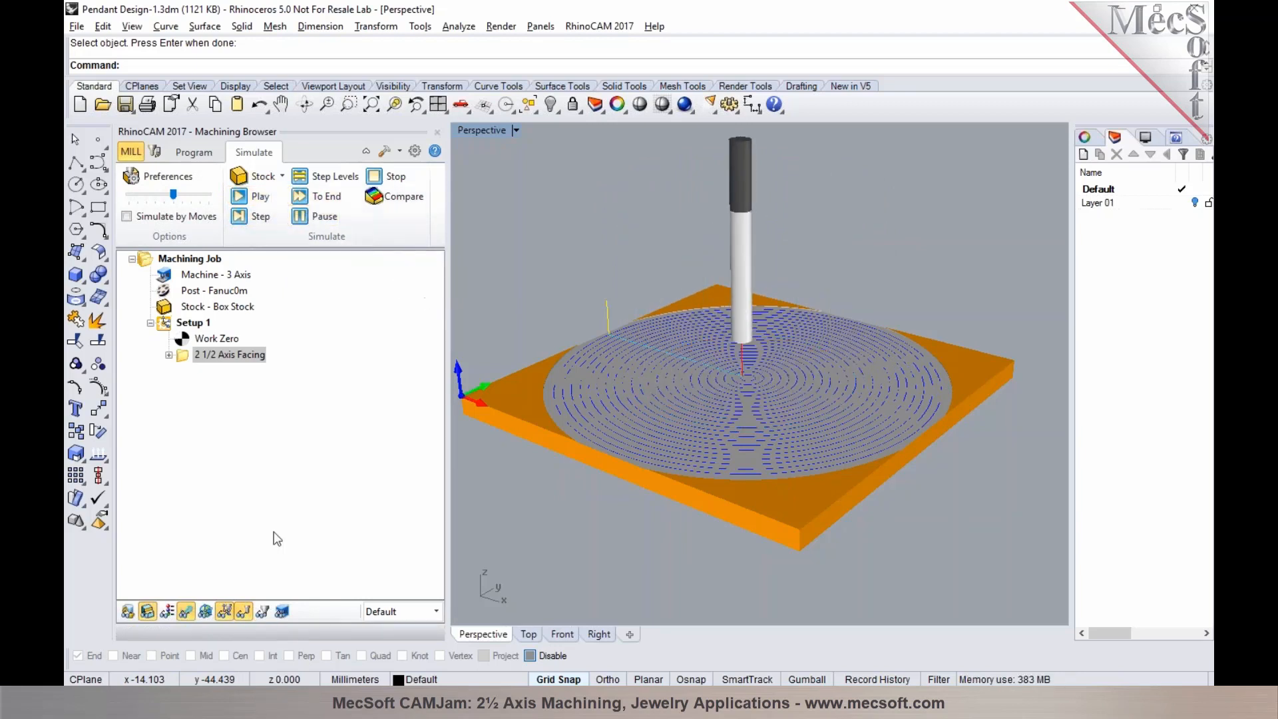
scroll(707, 359, up, 5)
scroll(718, 374, down, 6)
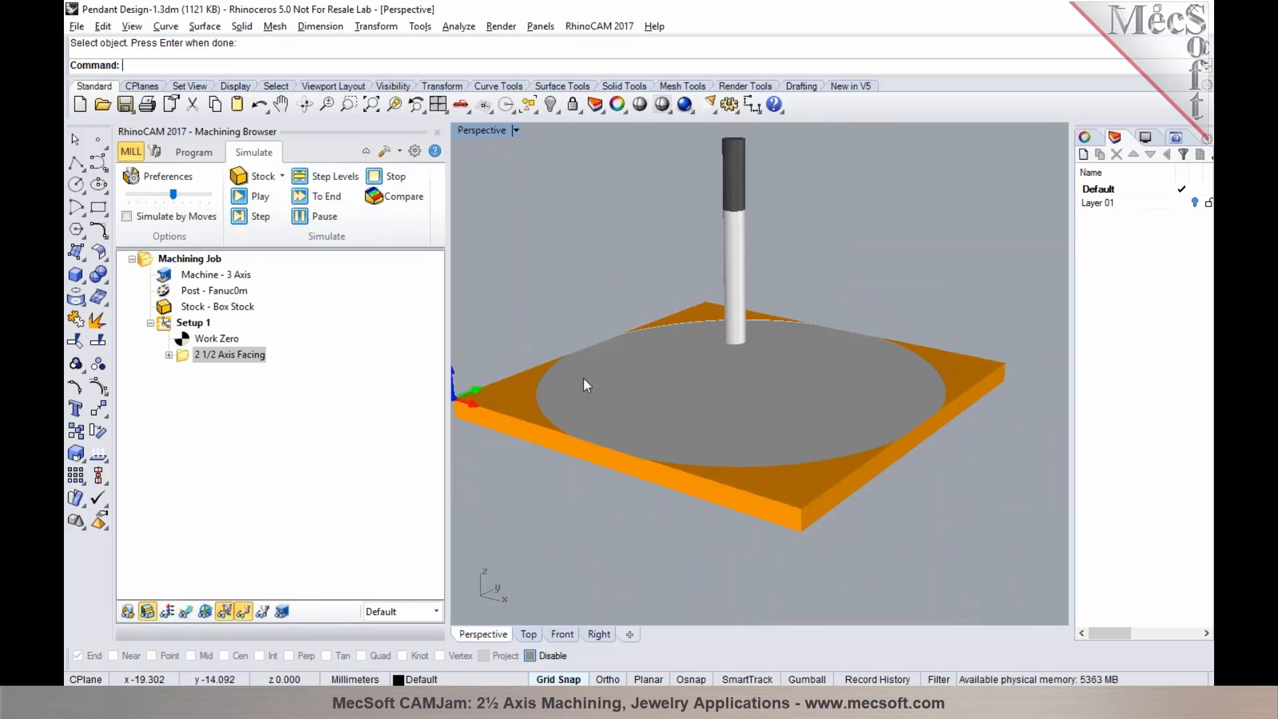
- Return to programming, inspect the pendant against the faced stock and hide the stock display
click(186, 156)
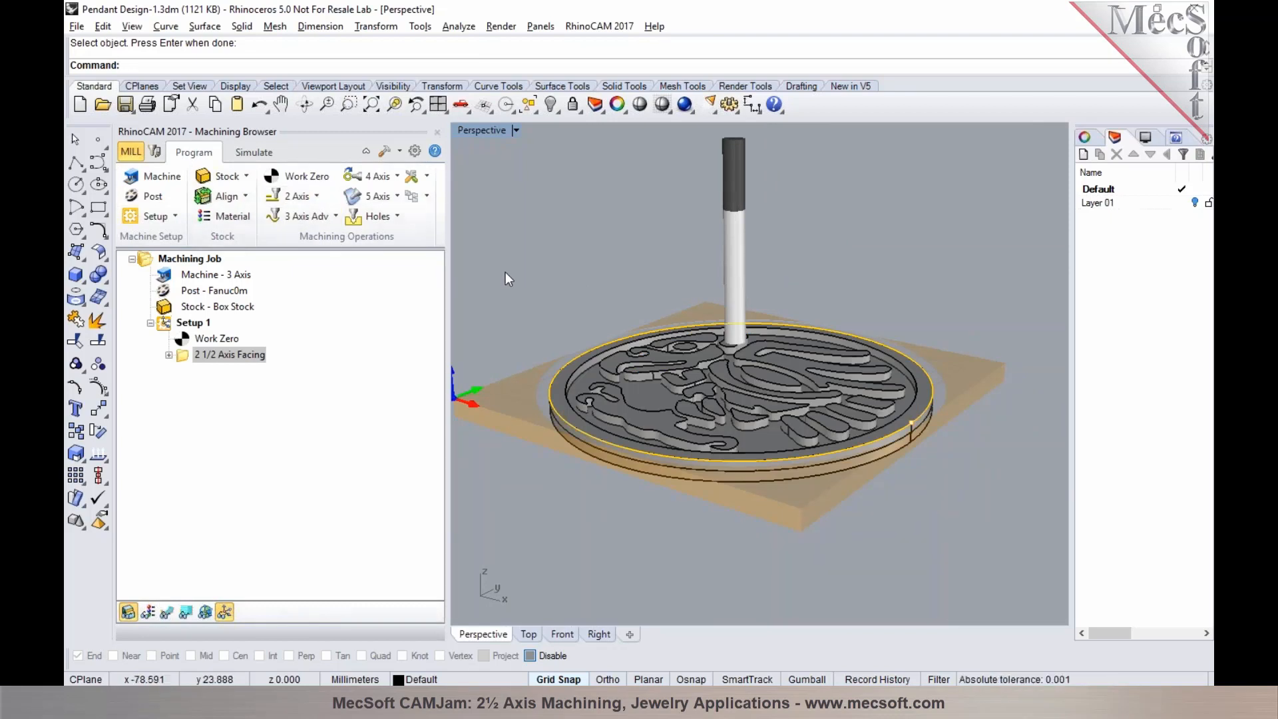
scroll(590, 381, up, 5)
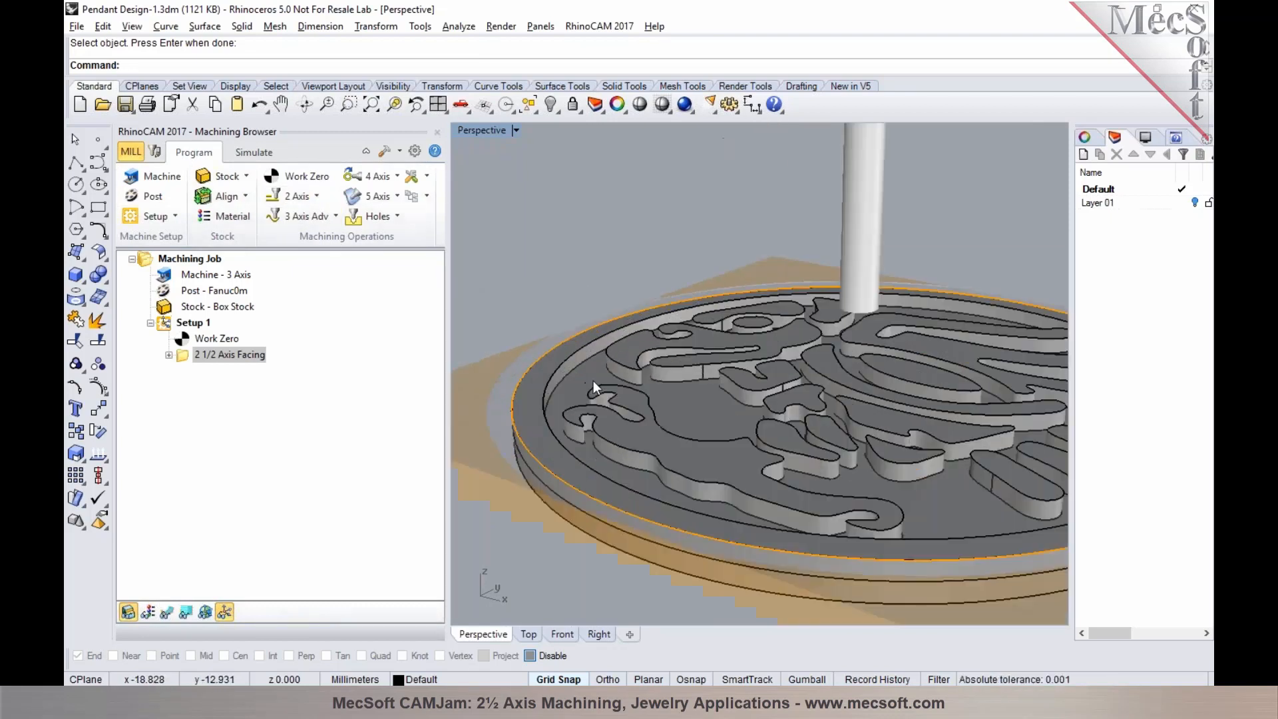
scroll(626, 363, down, 5)
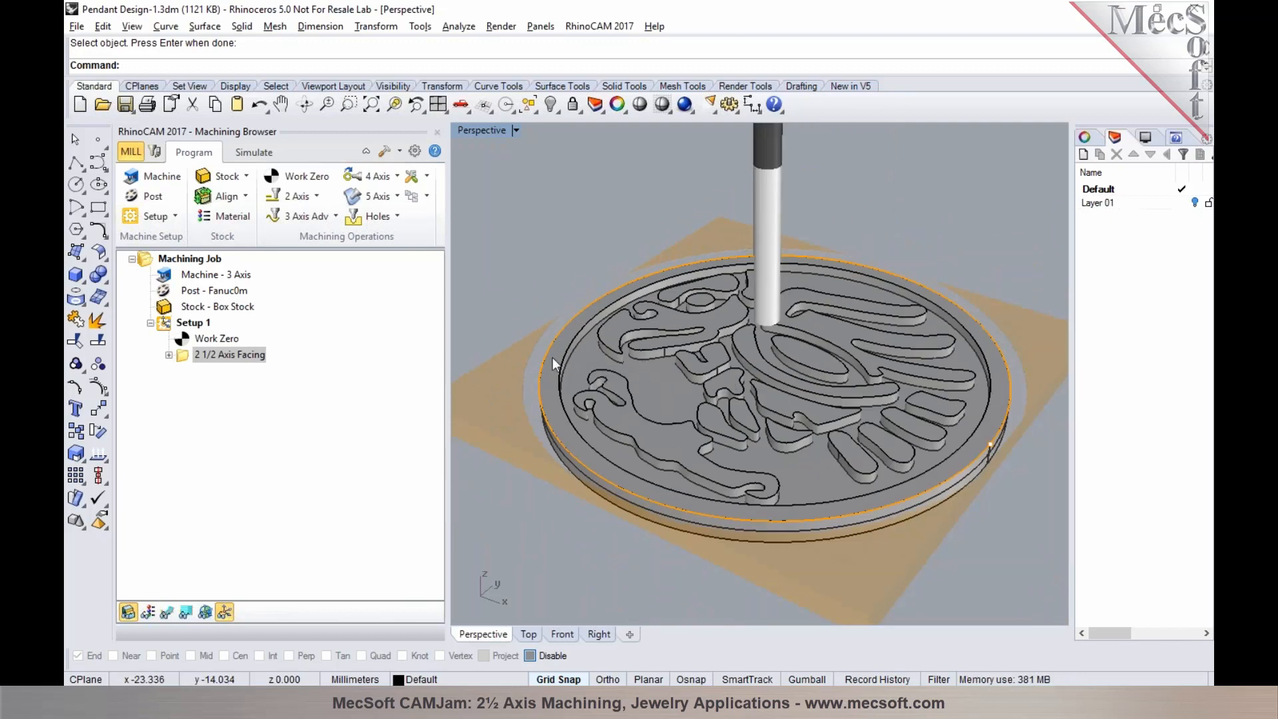
click(128, 611)
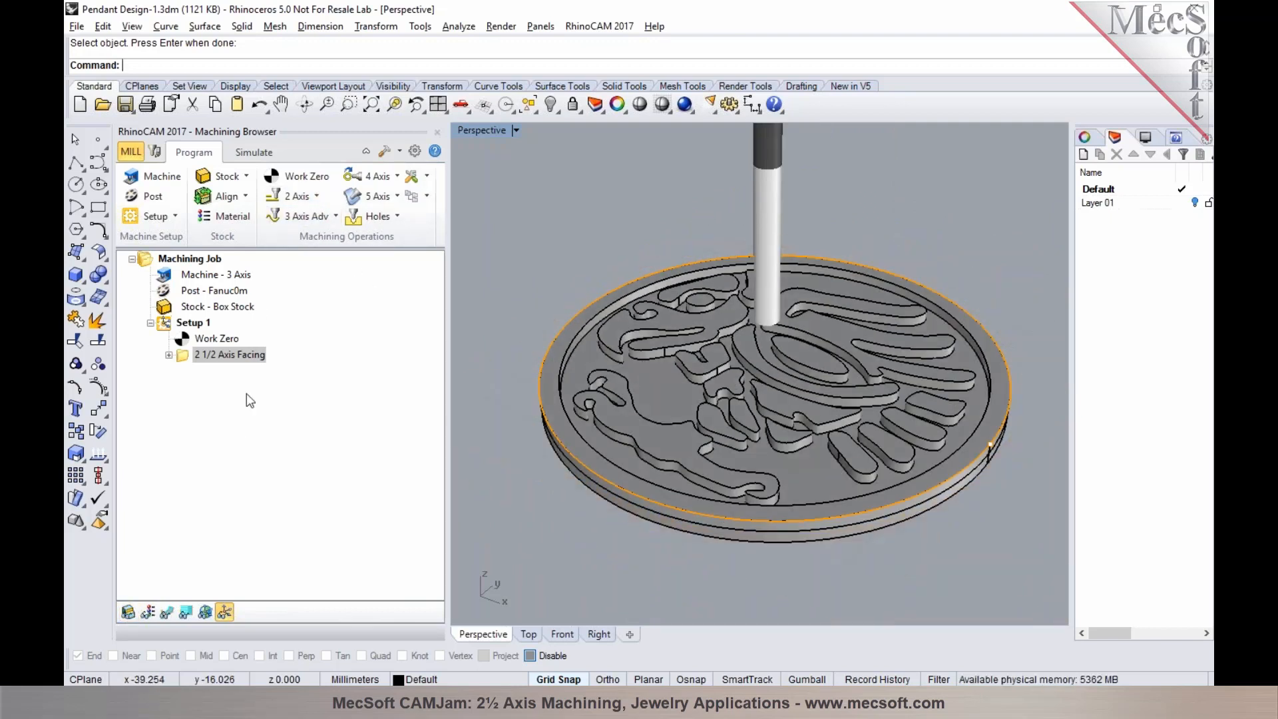
- Start a 2½ axis pocketing operation and select all design curves except the outermost rim curve as its part regions
click(311, 197)
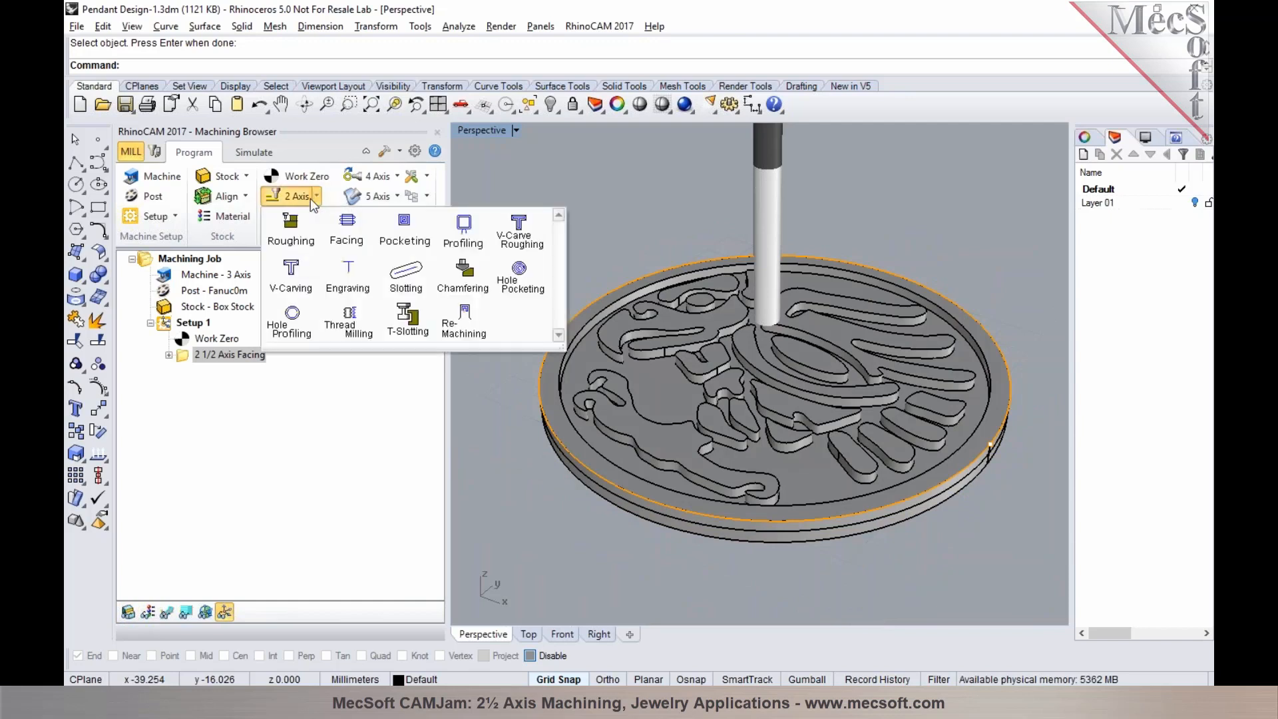
click(401, 241)
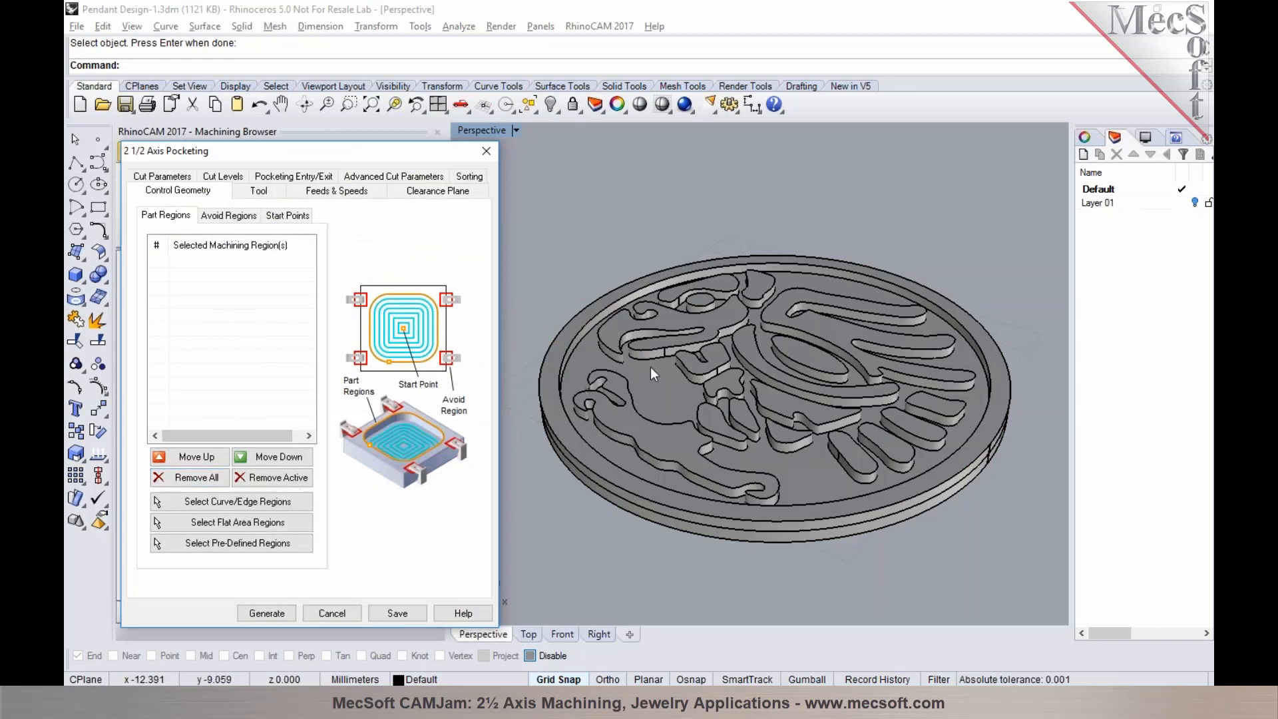
click(279, 504)
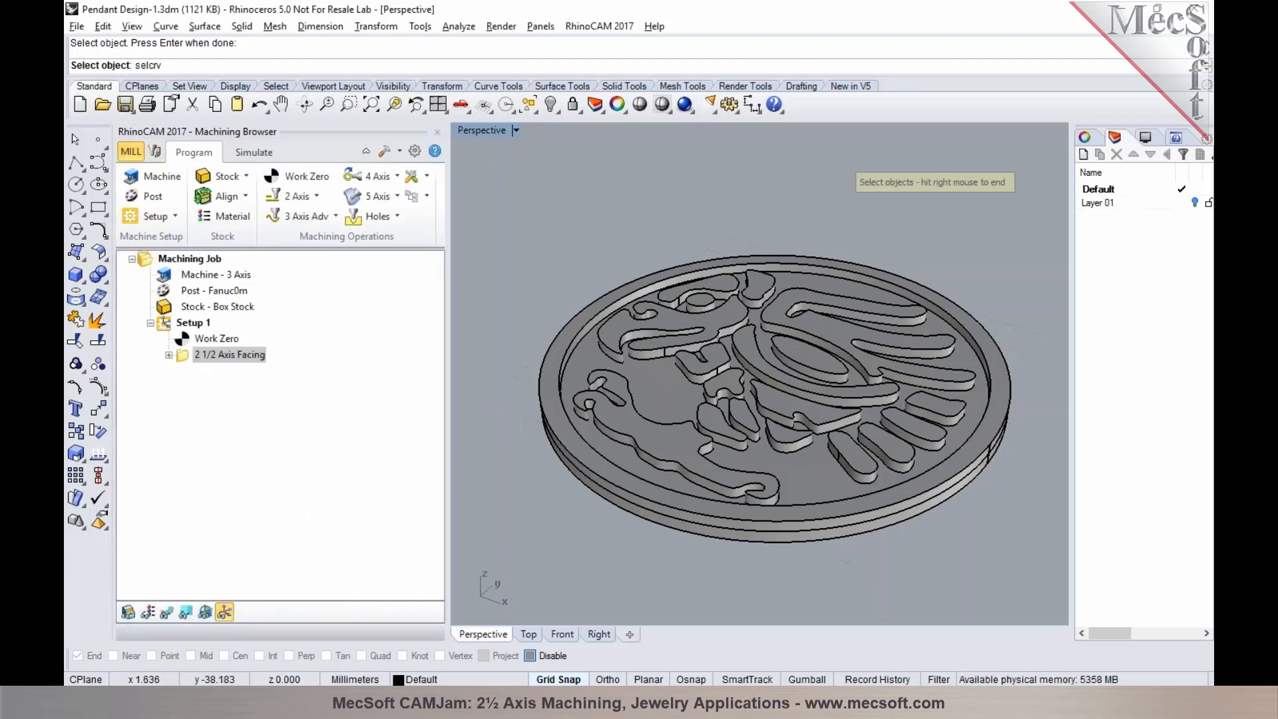
key(Return)
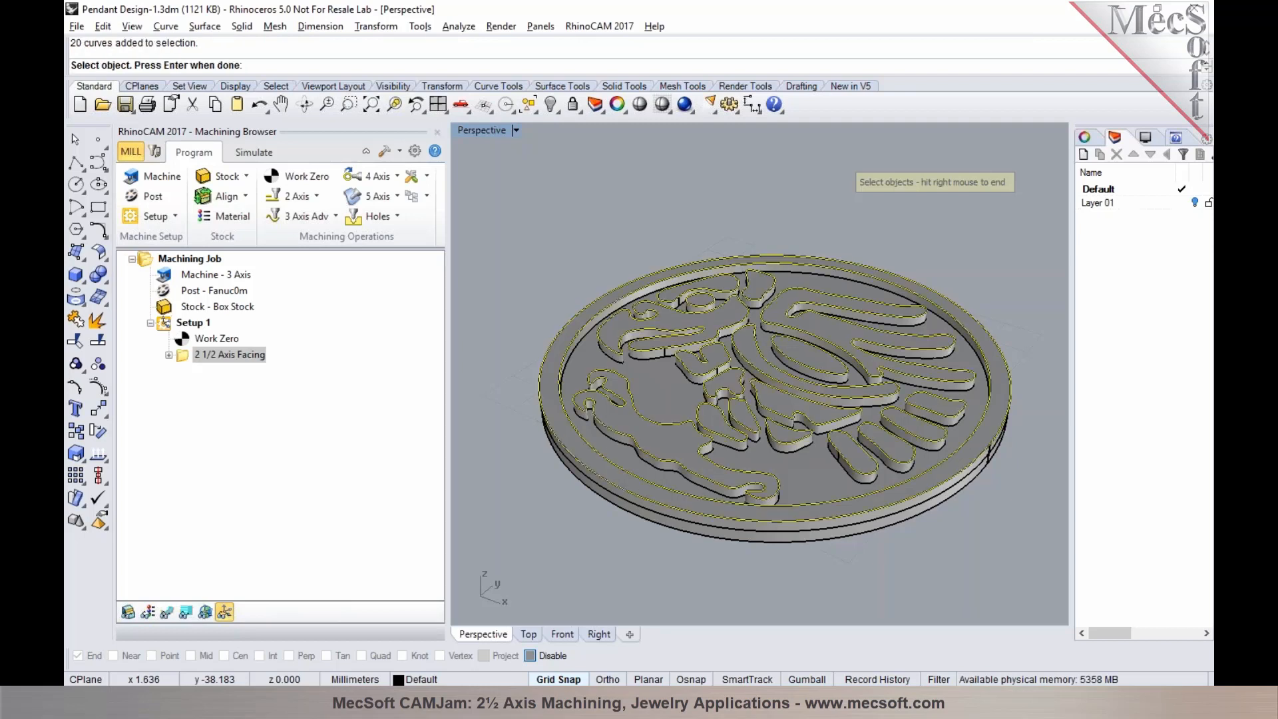
ctrl+click(668, 508)
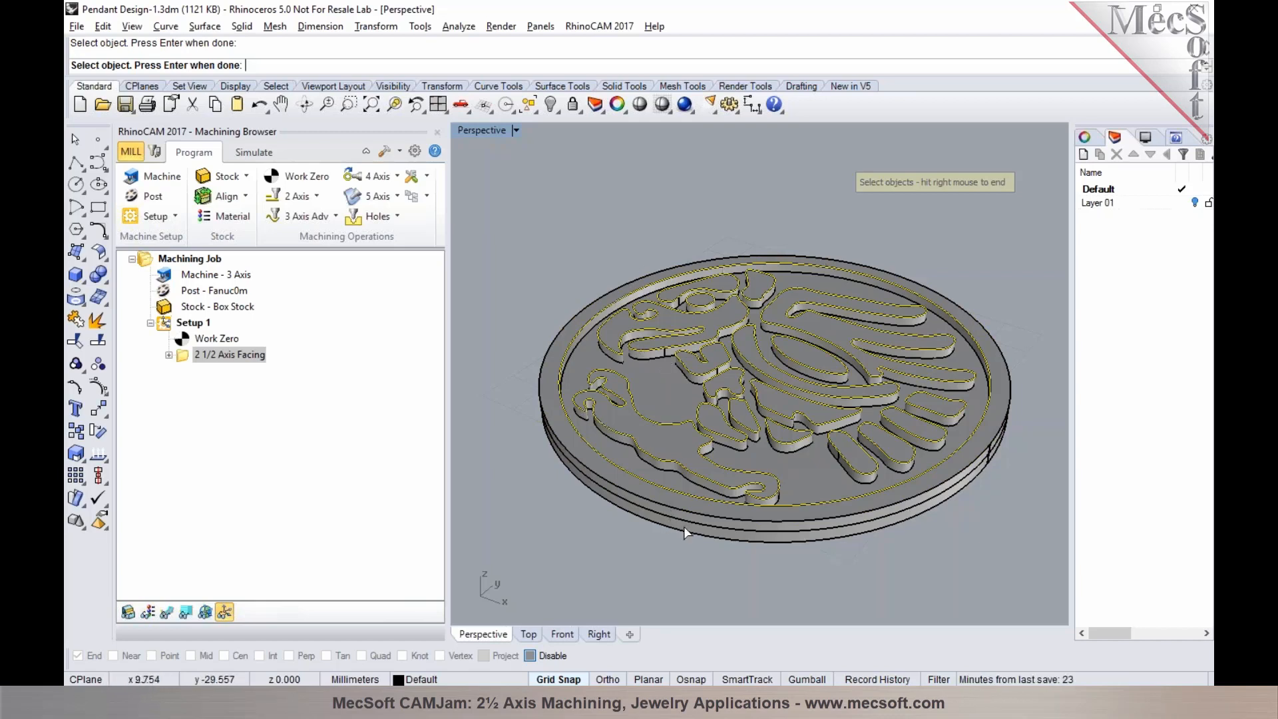
right_click(623, 489)
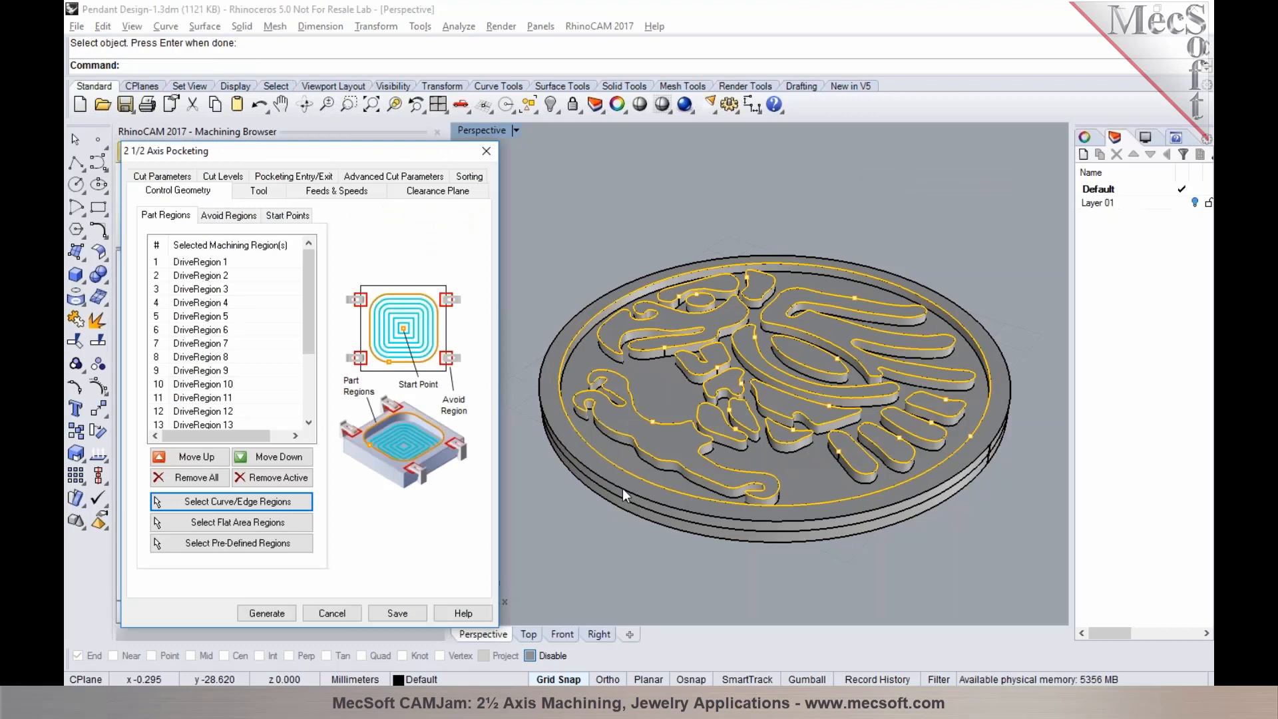
- Choose the FLATMILL - 1 MM tool for the pocketing and review its cut pattern and cleanup pass settings
click(269, 195)
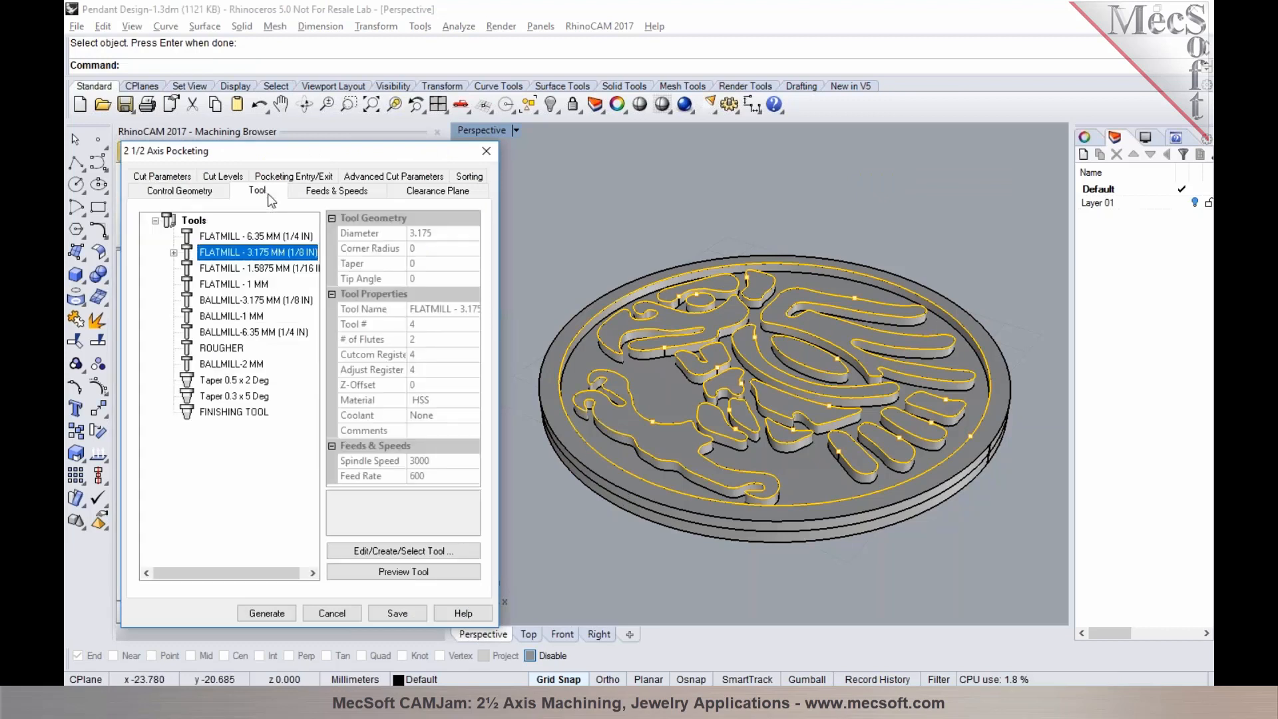
click(265, 285)
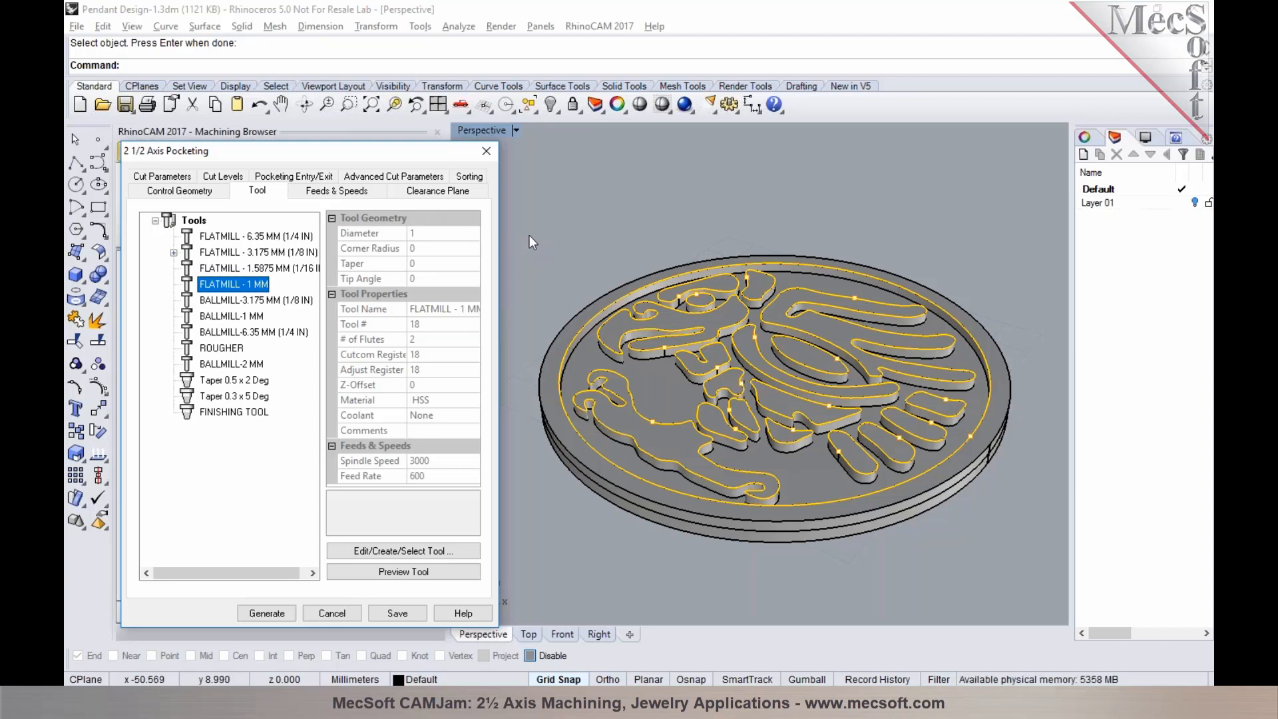
click(159, 177)
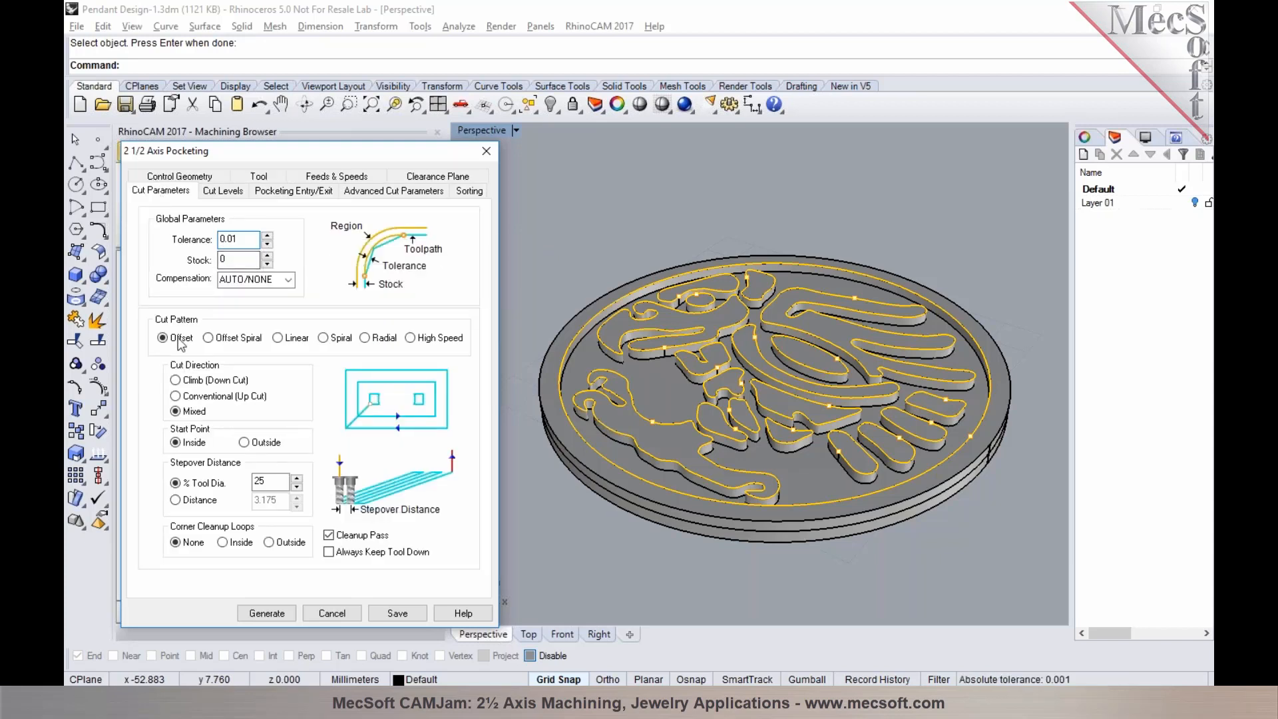
mouse_move(178, 346)
mouse_move(329, 546)
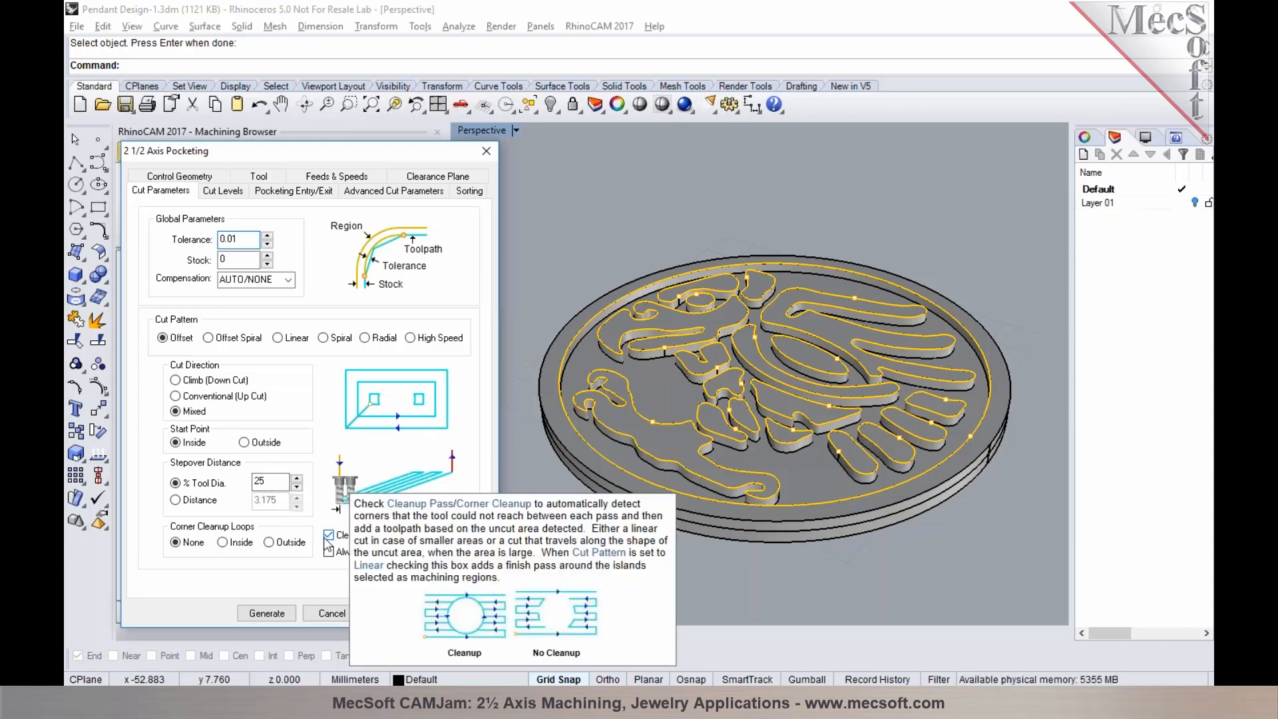
- Set the total cut depth to 1.38368 by snapping to the end points of a raised shape's wall edge, with 0.691838 rough depth per cut
click(220, 190)
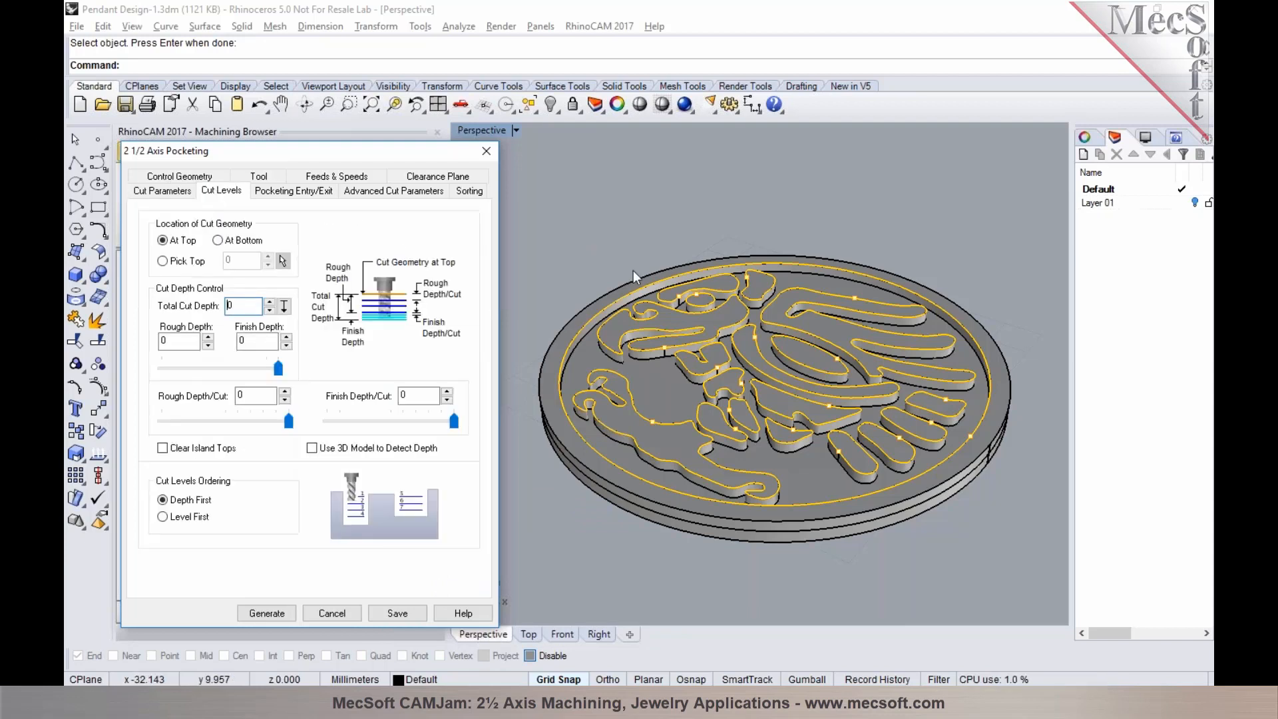
scroll(677, 329, up, 5)
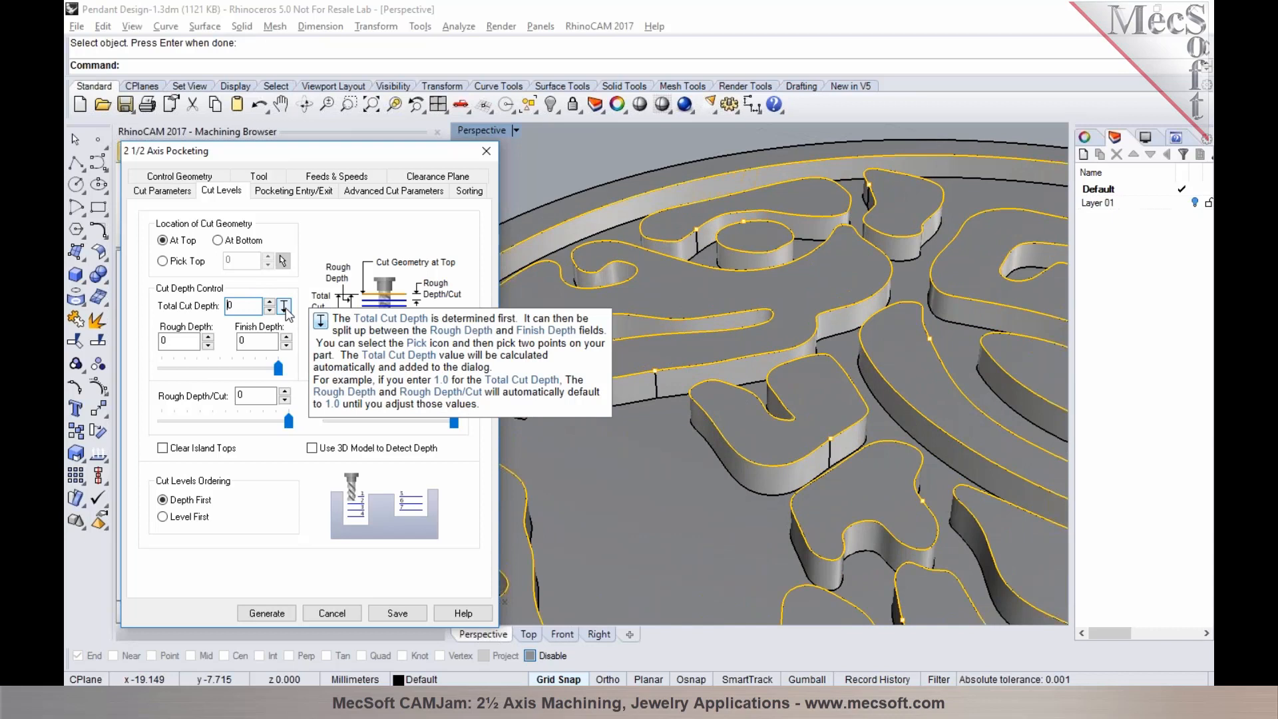
click(285, 307)
click(530, 657)
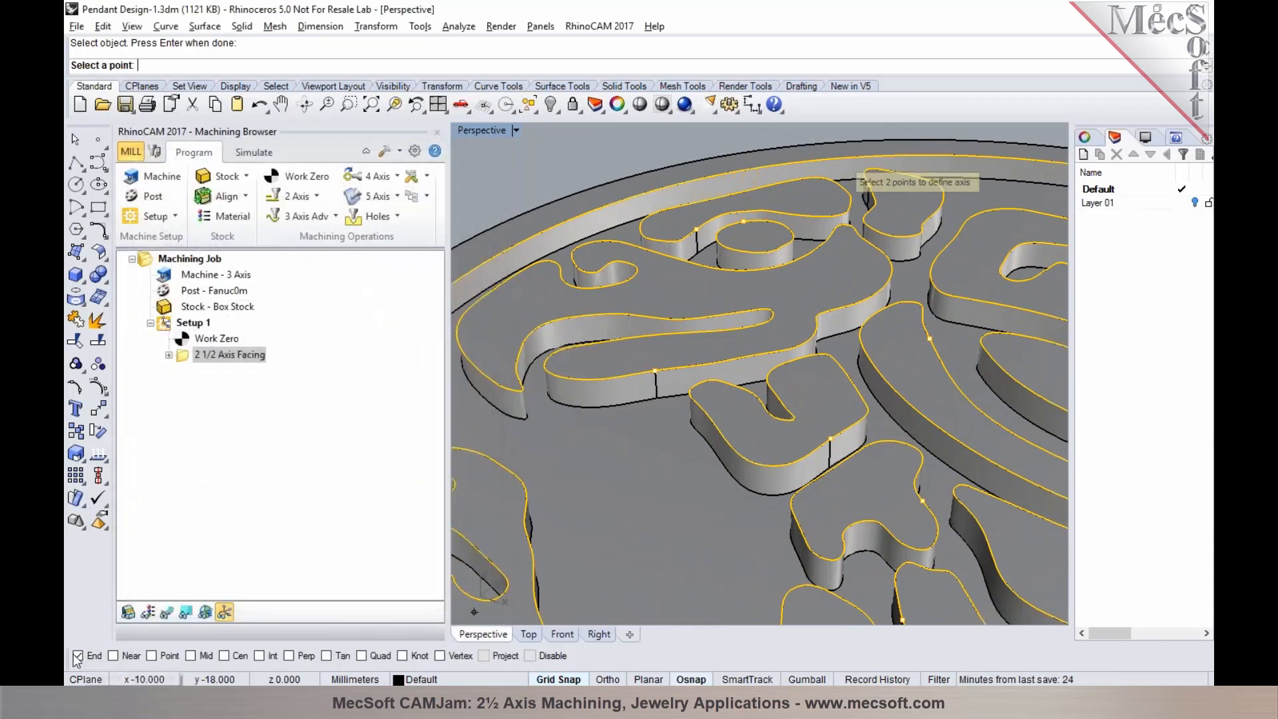
click(556, 679)
click(656, 374)
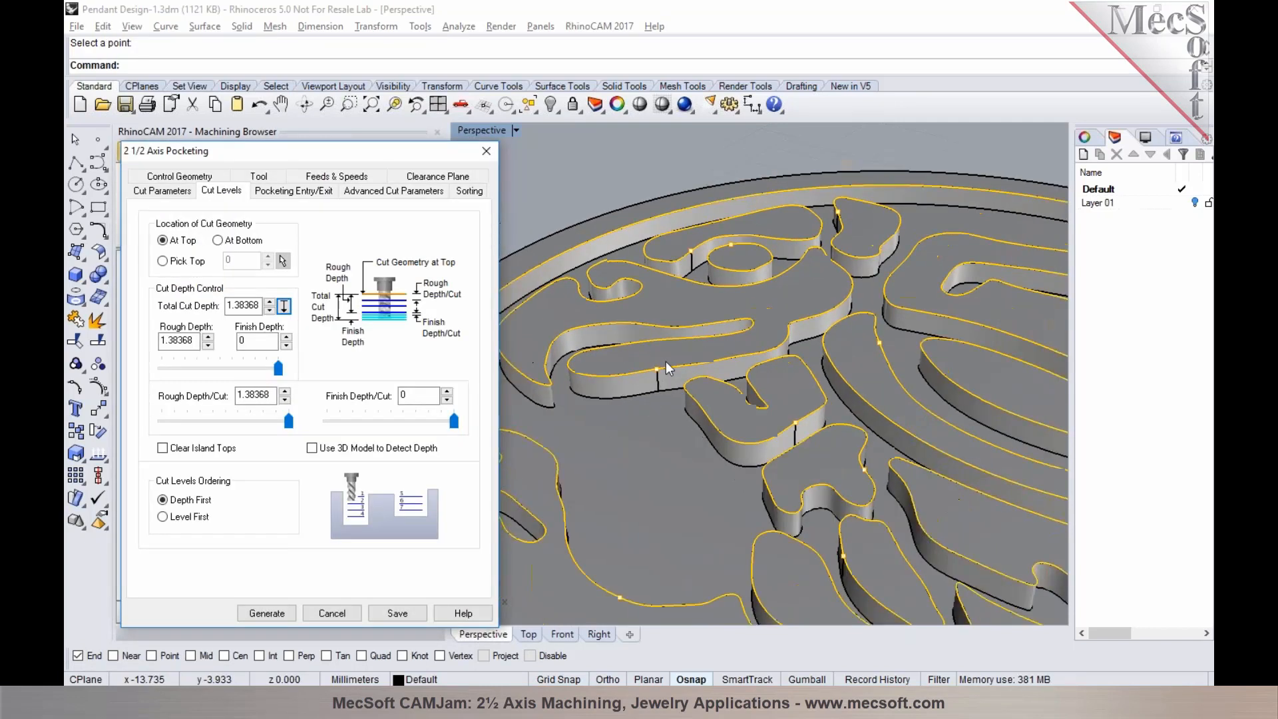
drag(288, 421, 226, 425)
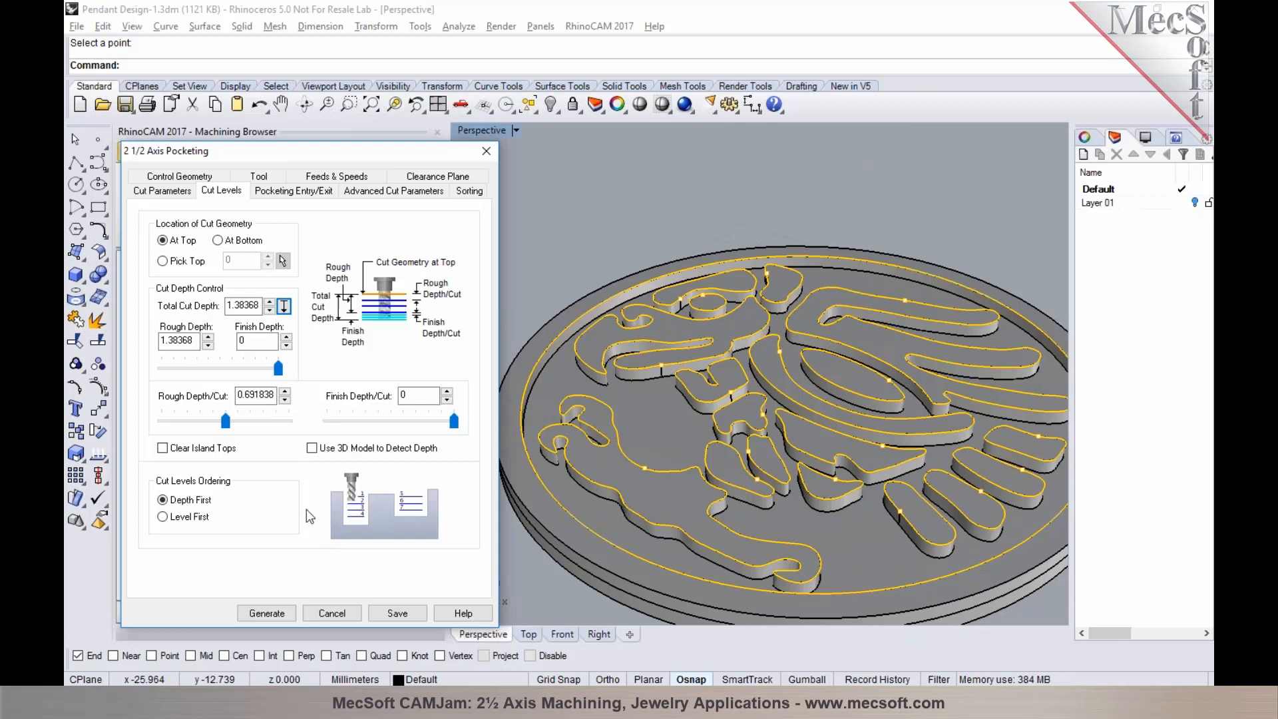
- Review the pocketing entry/exit motions, advanced cut parameters and sorting options, and generate the pocketing toolpath
click(302, 194)
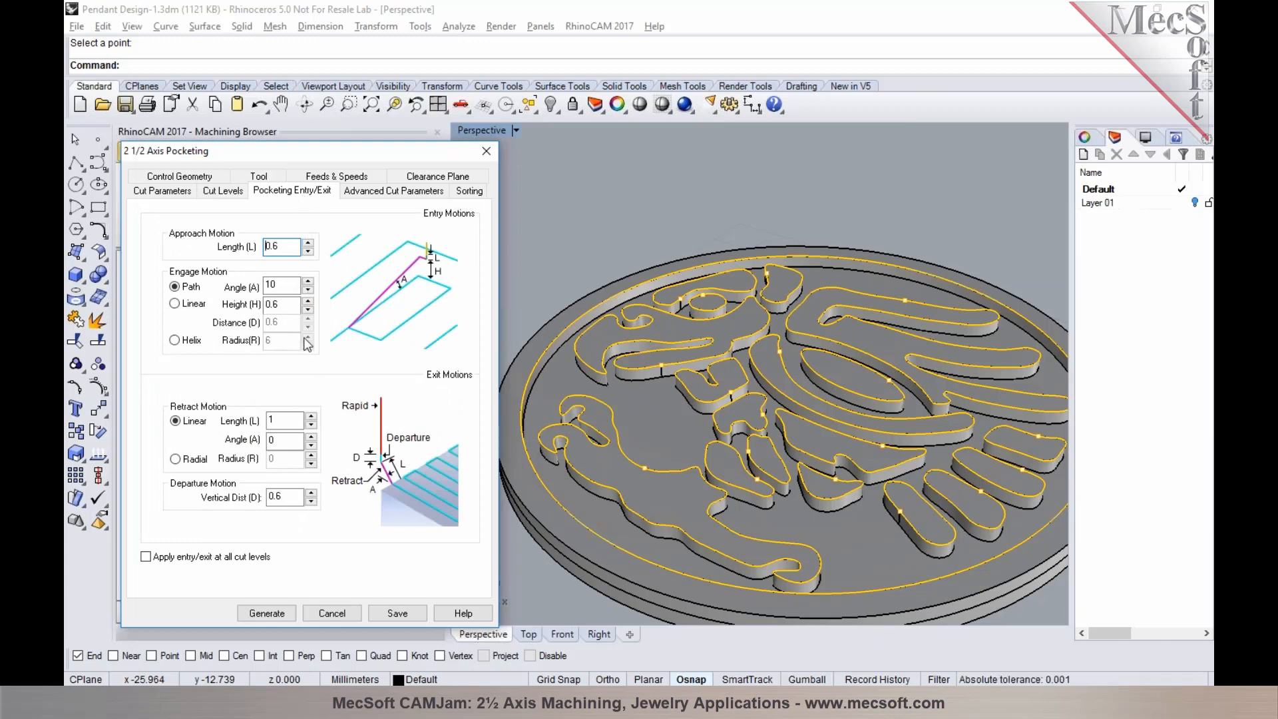
mouse_move(298, 343)
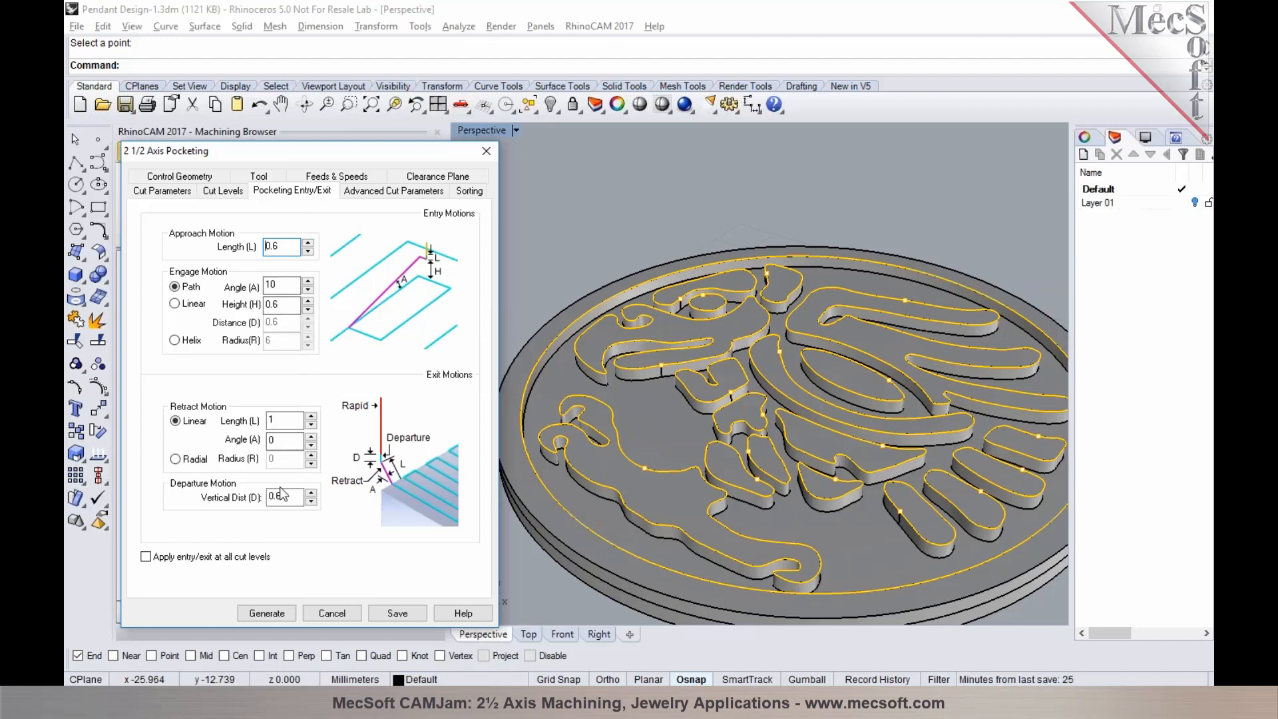
click(373, 191)
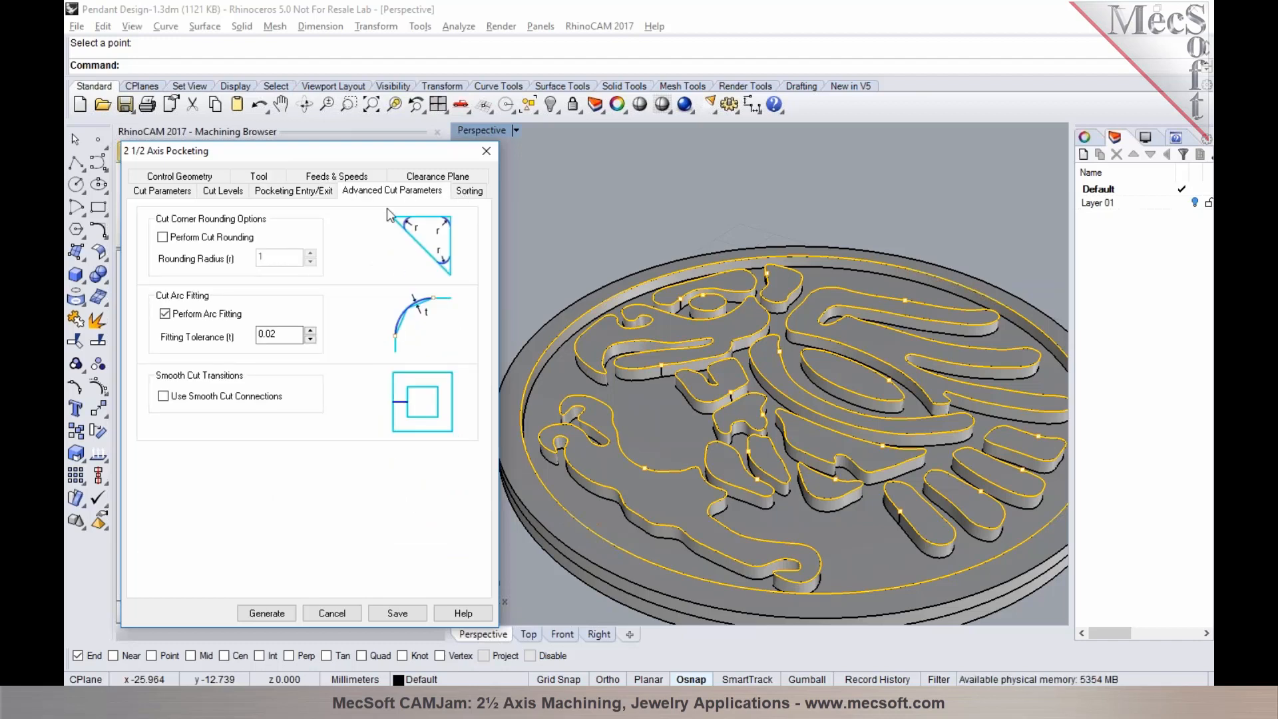
click(466, 194)
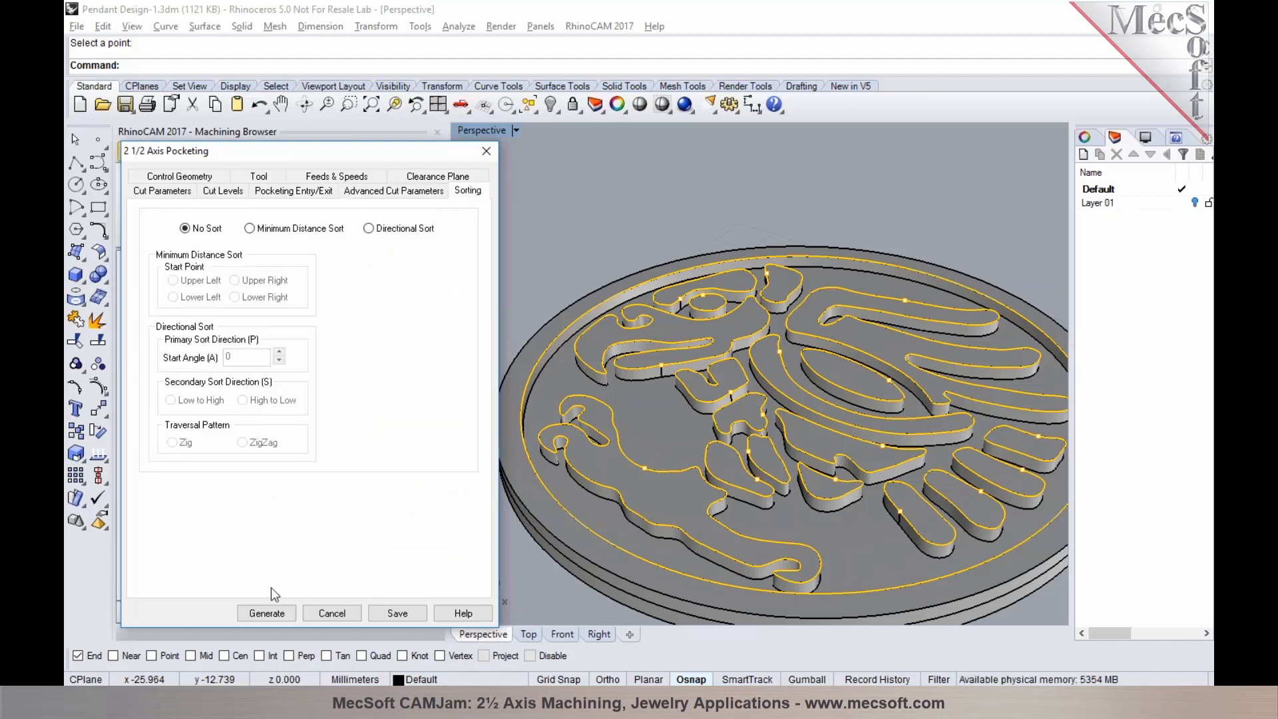
click(266, 612)
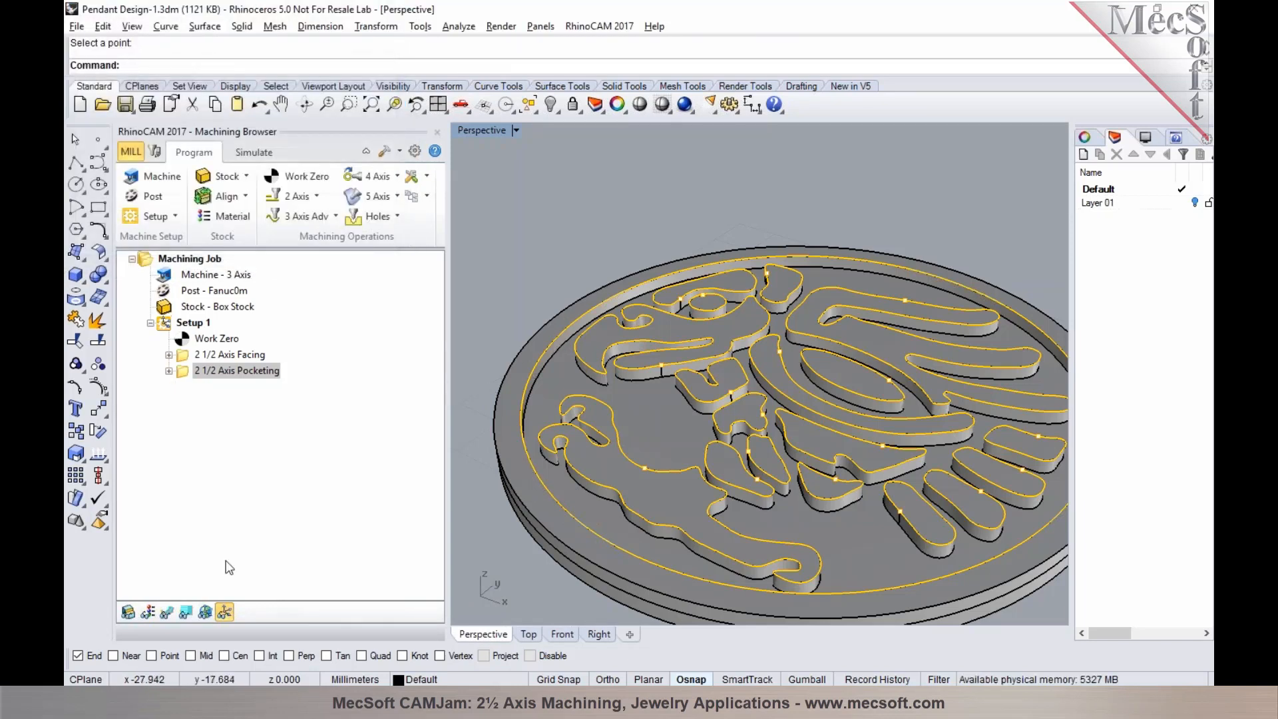
- Display the pocketing toolpath and examine its passes around the raised shapes of the pendant from several angles
click(166, 612)
scroll(631, 426, down, 3)
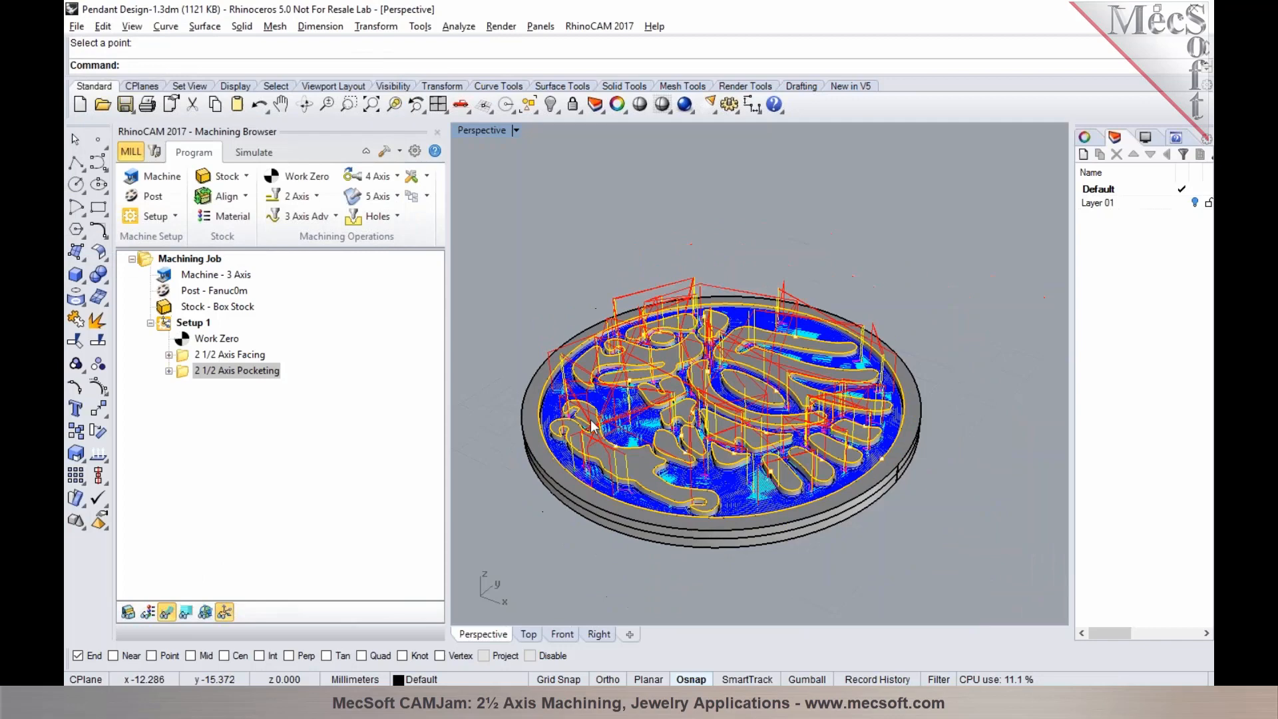
mouse_move(630, 427)
right_down()
mouse_move(630, 449)
mouse_move(631, 429)
right_up()
scroll(632, 430, up, 4)
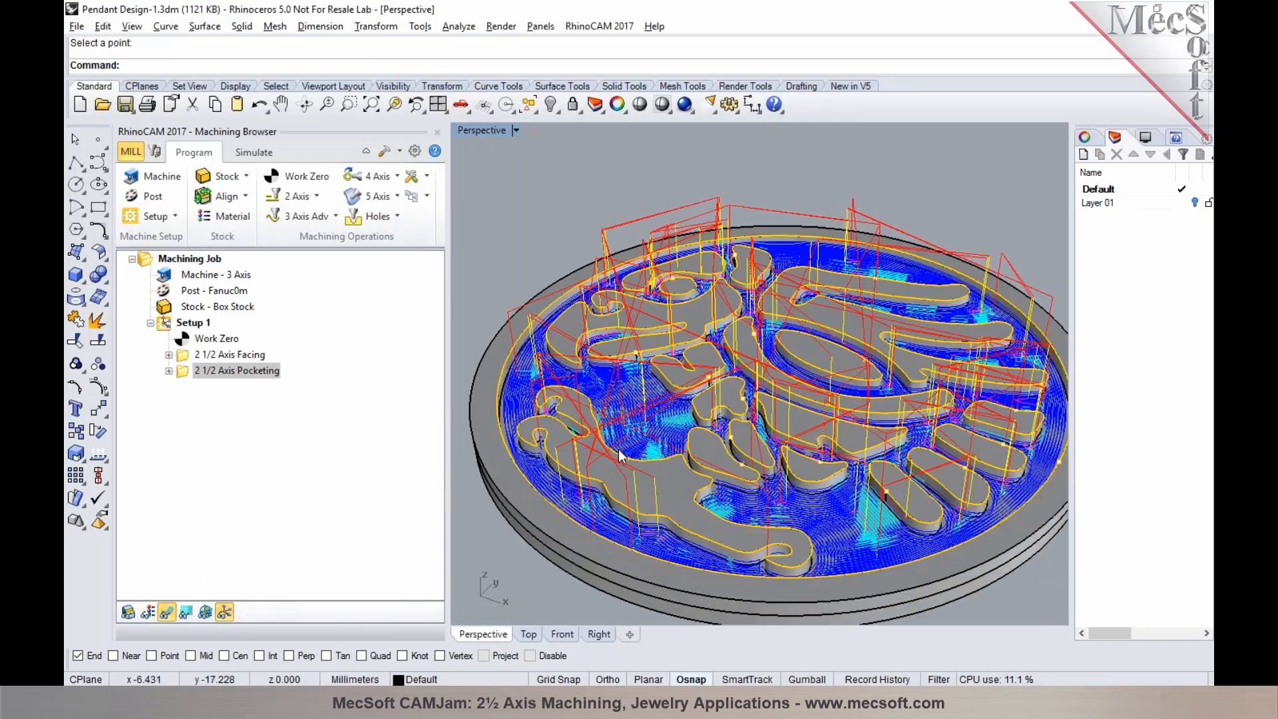
right_drag(803, 459, 803, 491)
scroll(686, 426, down, 4)
mouse_move(686, 426)
right_down()
mouse_move(686, 445)
mouse_move(686, 414)
right_up()
scroll(685, 414, up, 2)
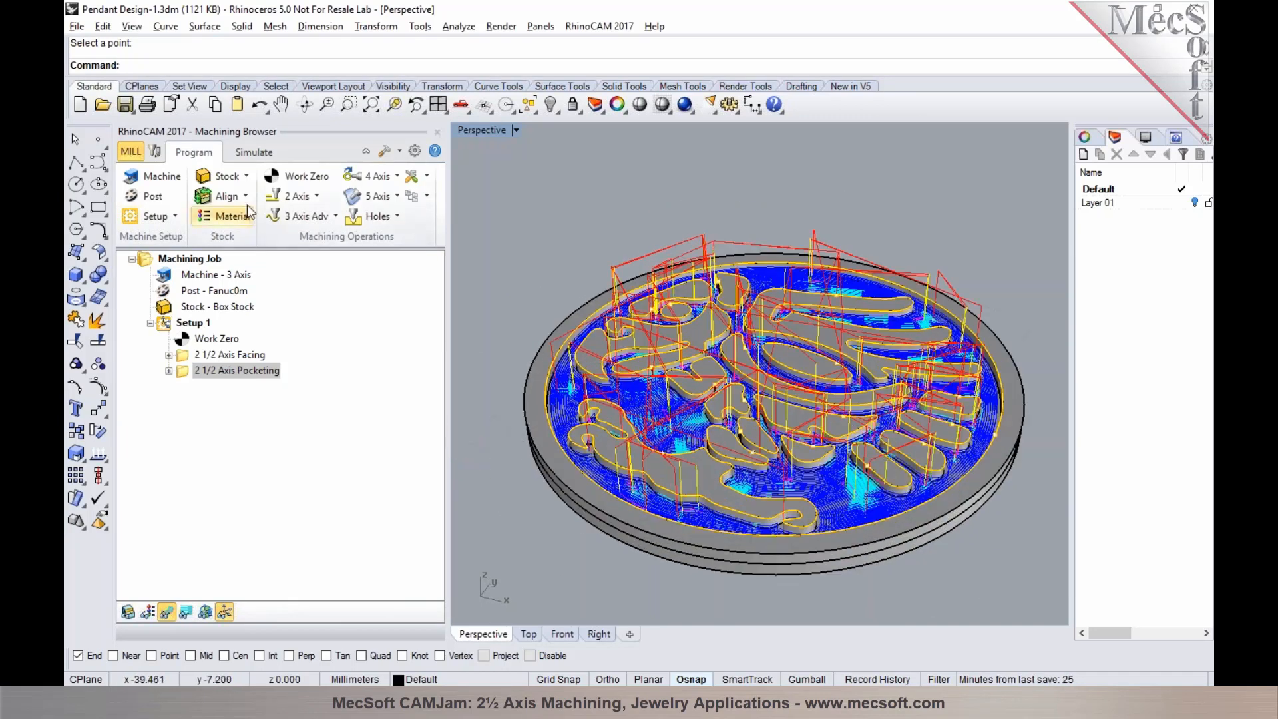
- Hide the toolpath, simulate the pocketing operation at a higher speed and watch the cut progress on the faced stock
click(247, 157)
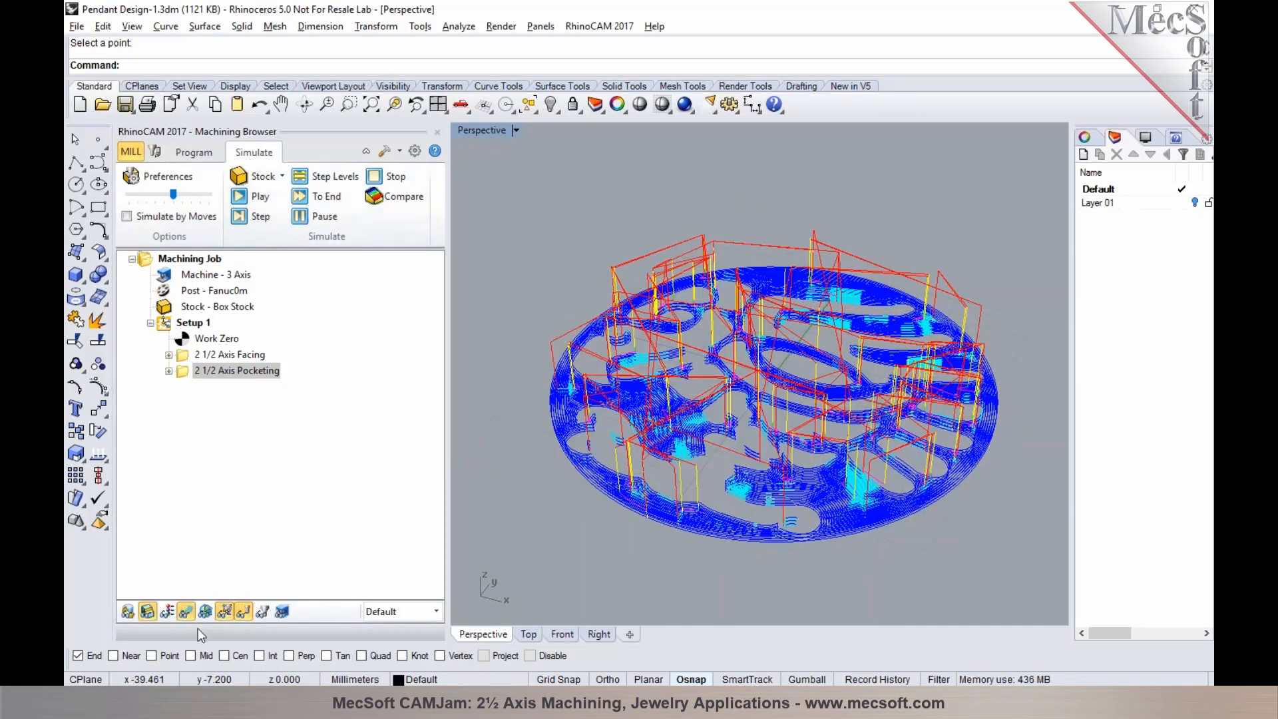
click(187, 612)
click(242, 196)
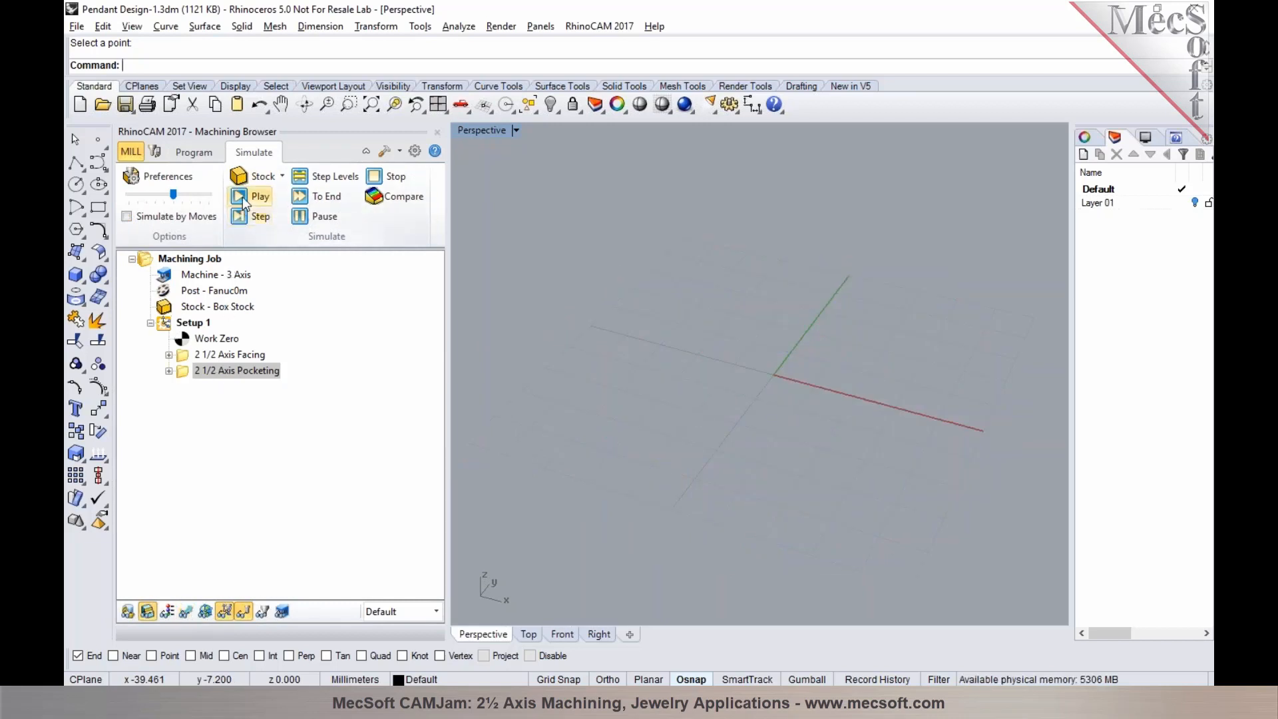
drag(173, 193, 191, 194)
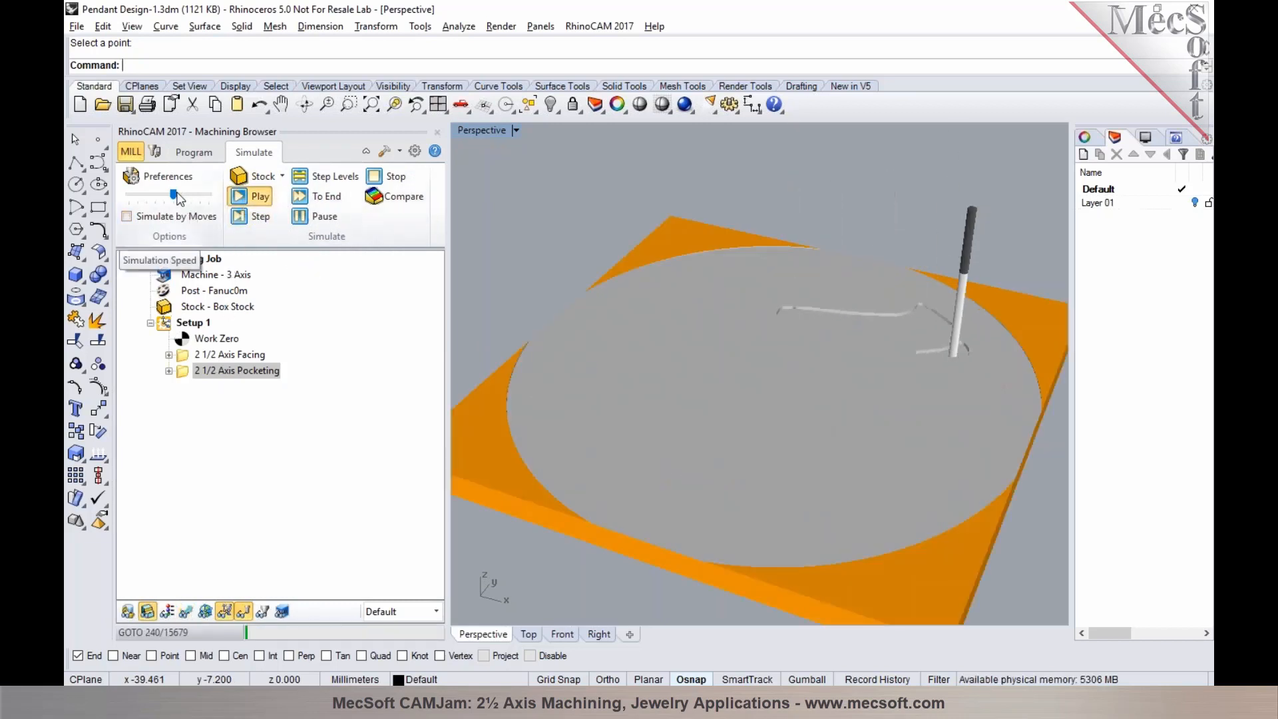
mouse_move(702, 378)
right_down()
mouse_move(699, 349)
mouse_move(688, 386)
right_up()
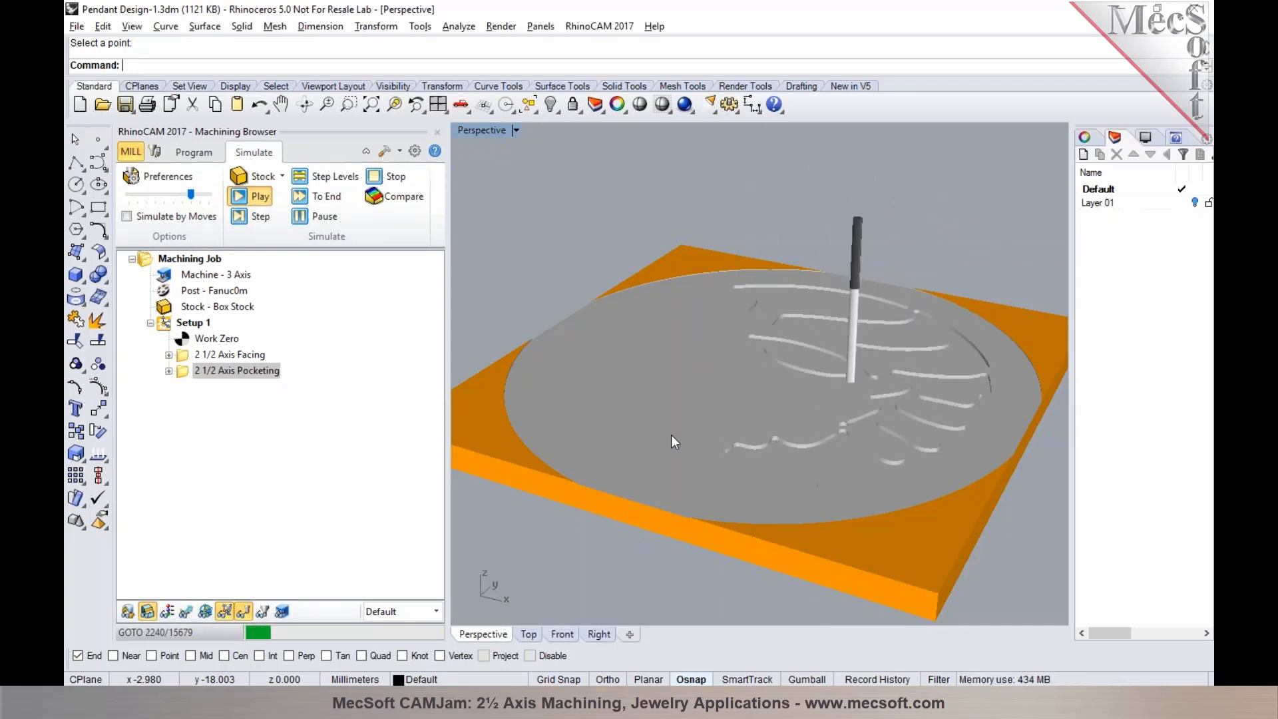
mouse_move(679, 395)
right_down()
mouse_move(693, 433)
mouse_move(693, 415)
right_up()
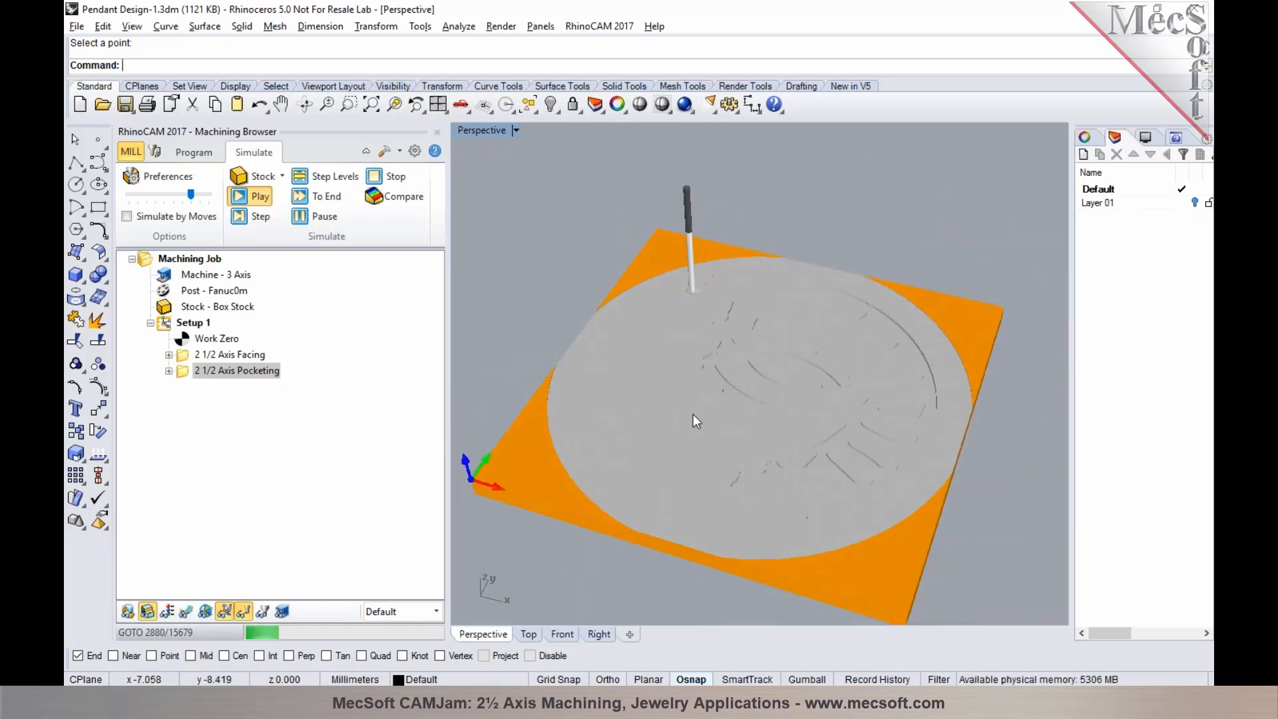
scroll(682, 417, up, 4)
right_drag(710, 461, 690, 408)
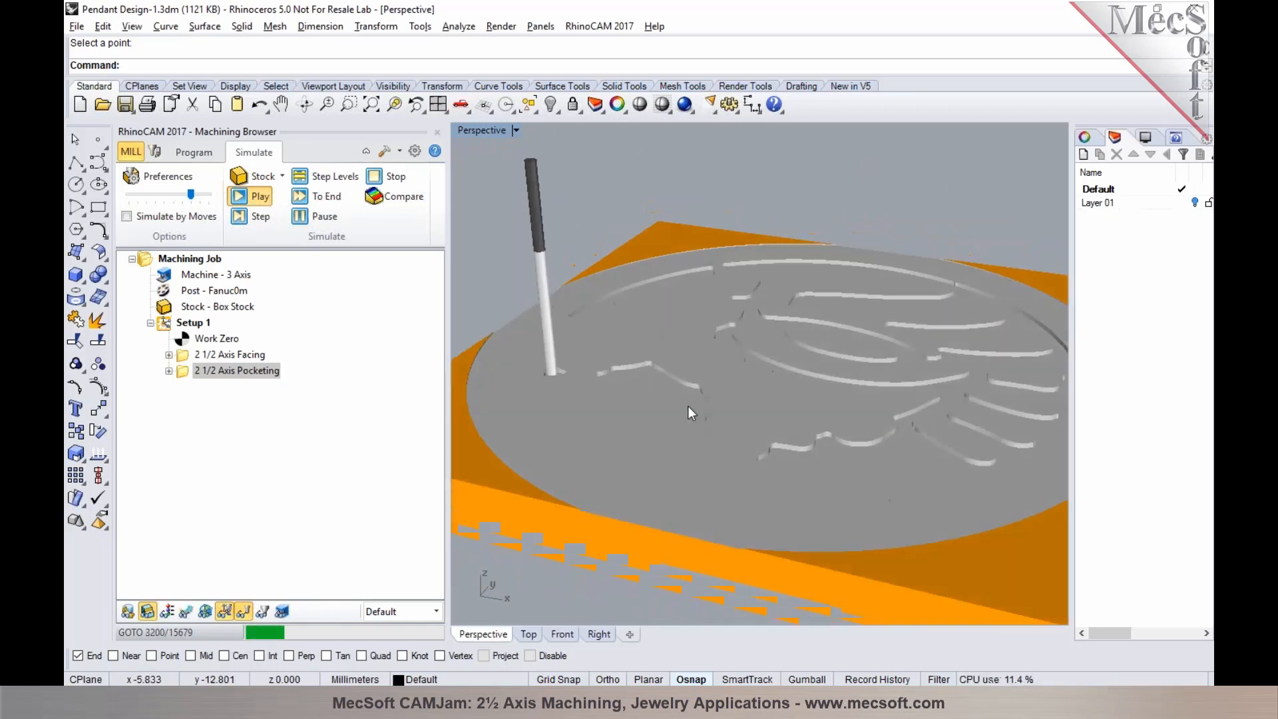
scroll(688, 408, down, 4)
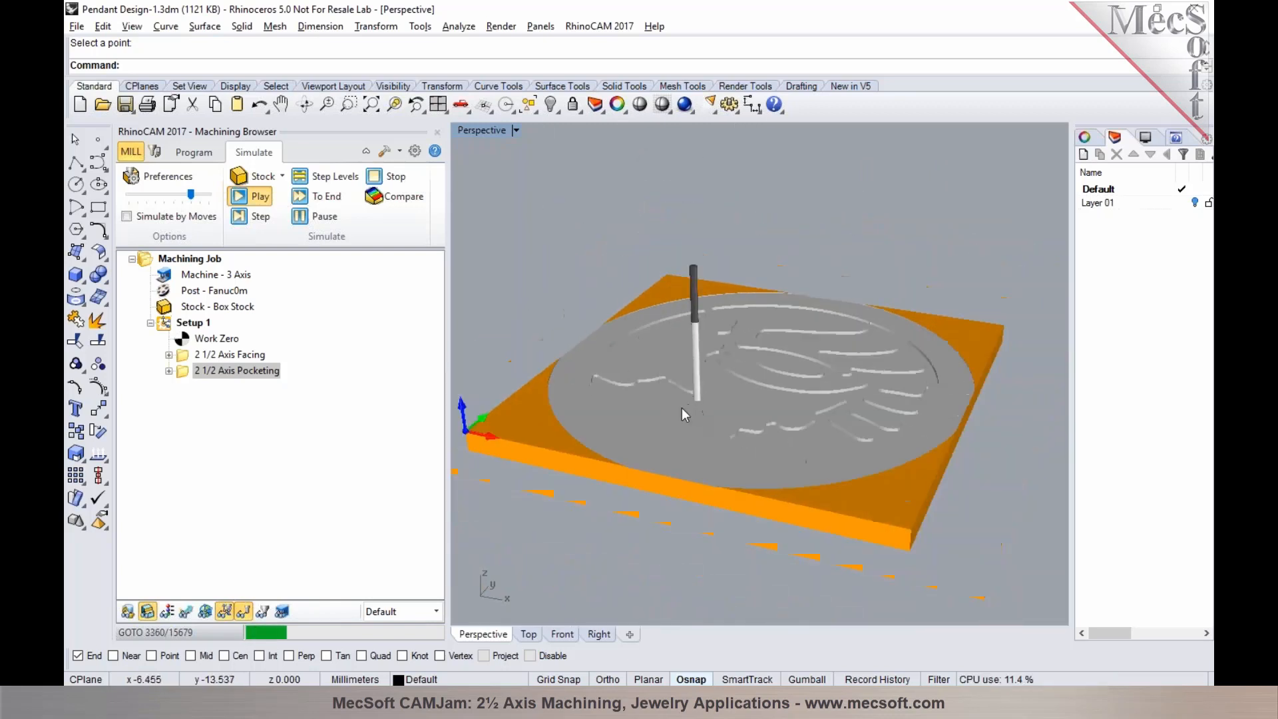
- Pause the pocketing simulation, run it straight to the end, inspect the cut stock and return to programming
click(300, 218)
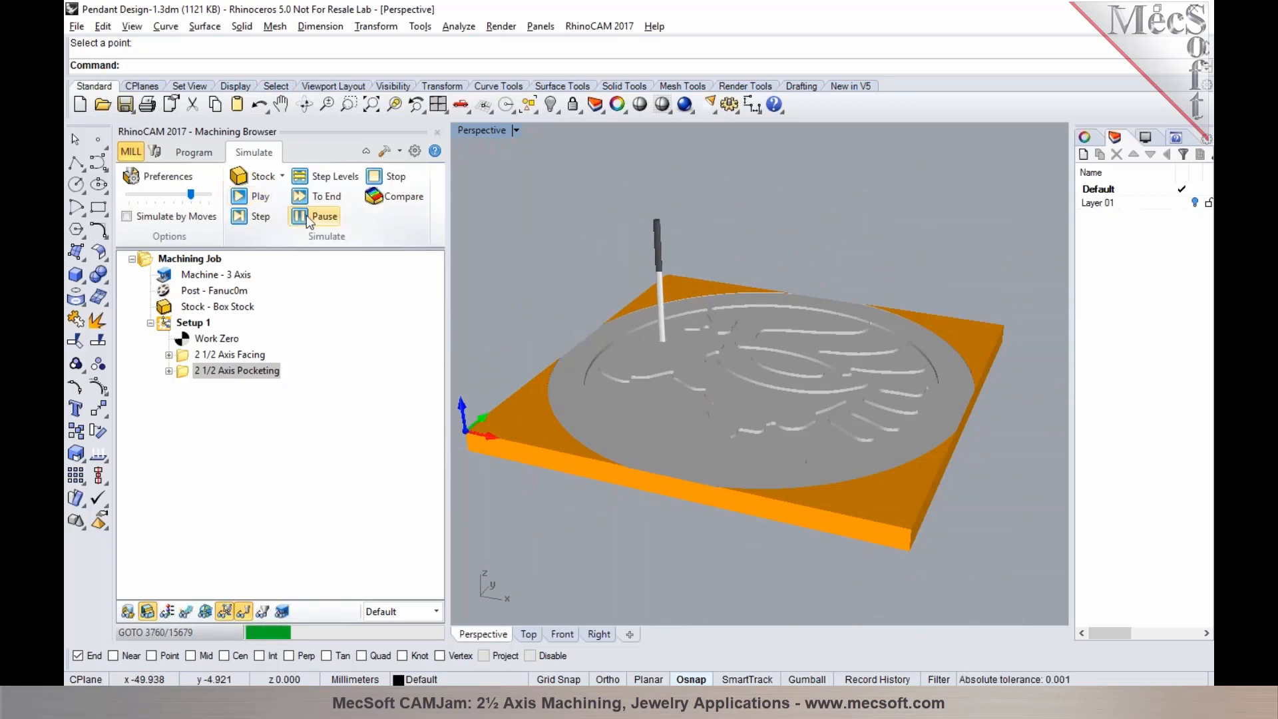
click(302, 196)
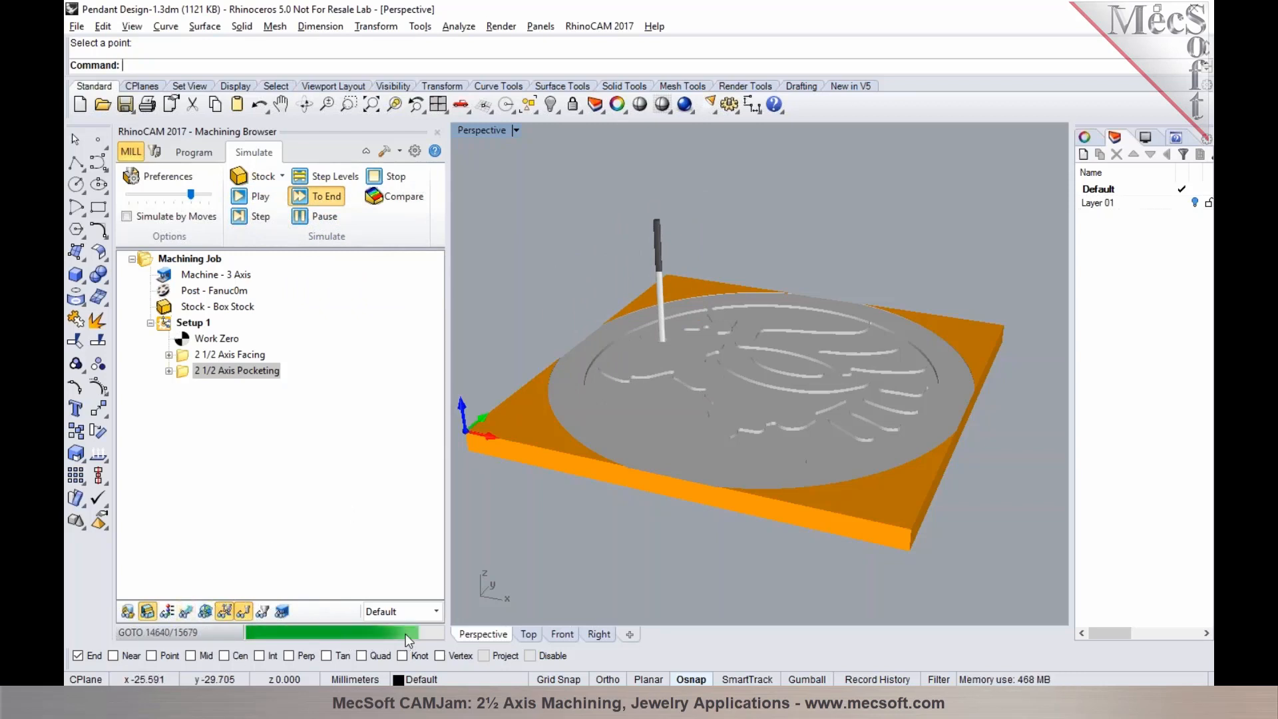
right_drag(738, 538, 733, 565)
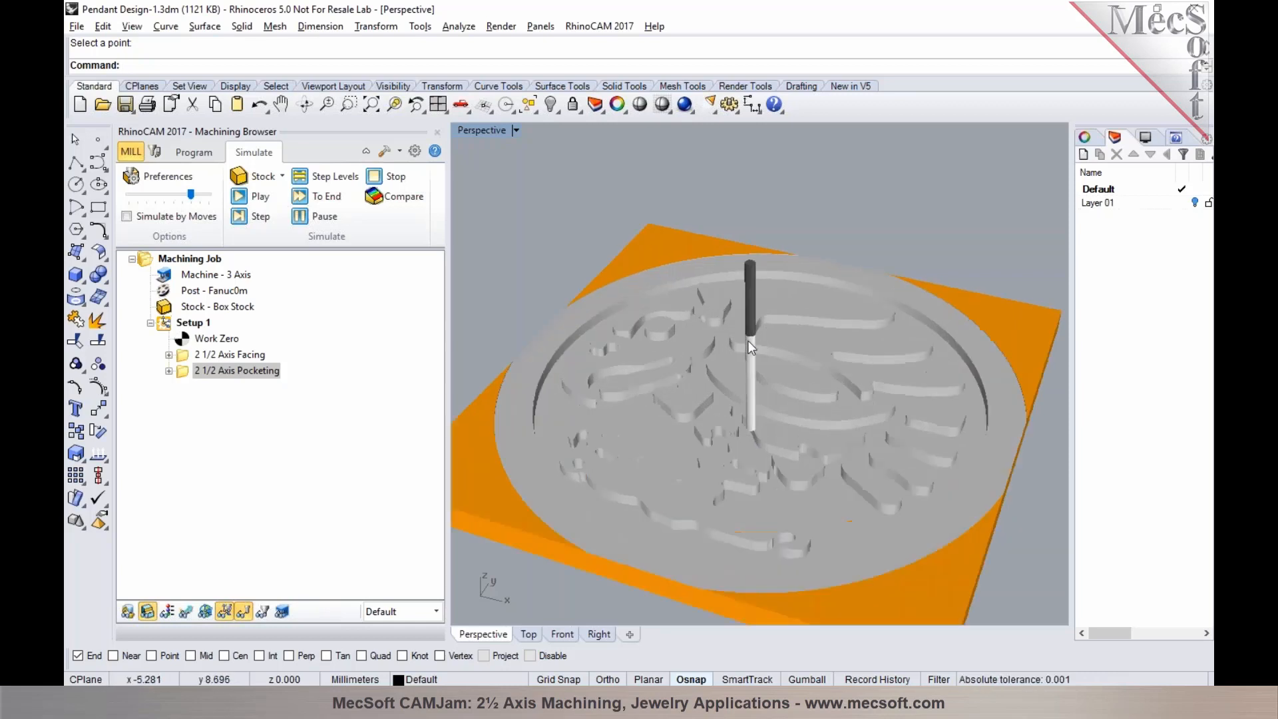
right_drag(725, 367, 686, 385)
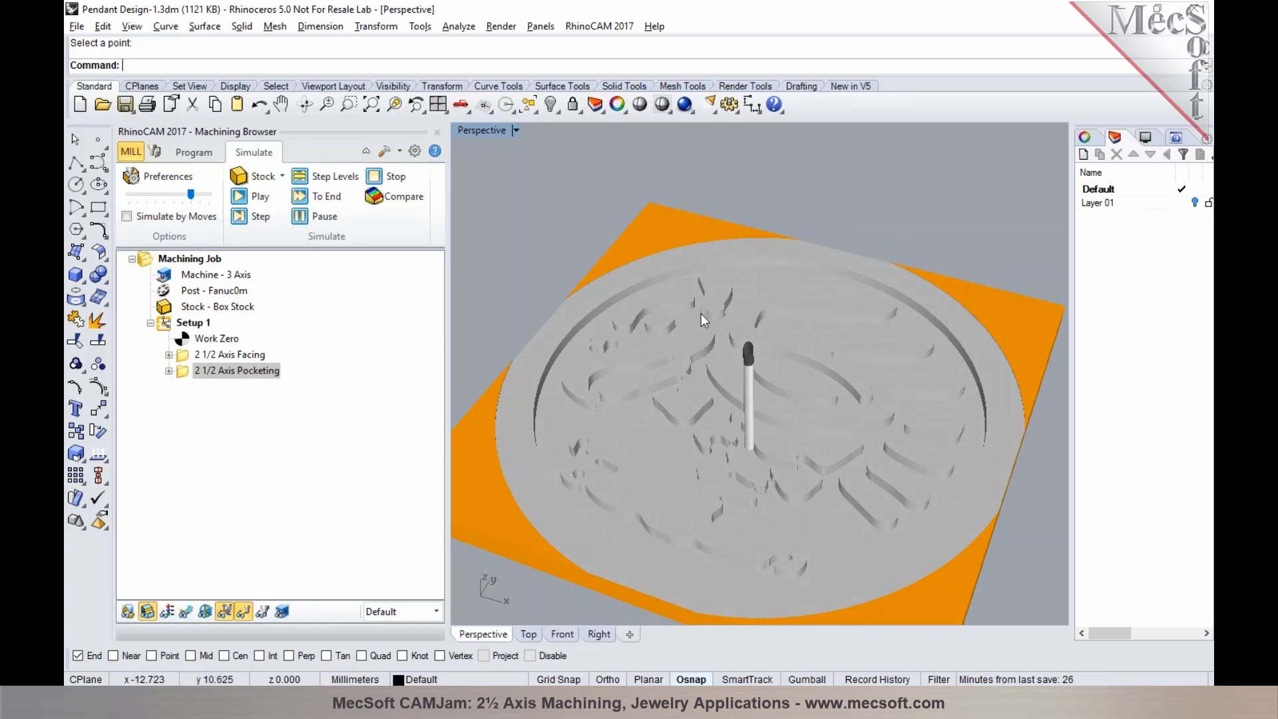
click(187, 153)
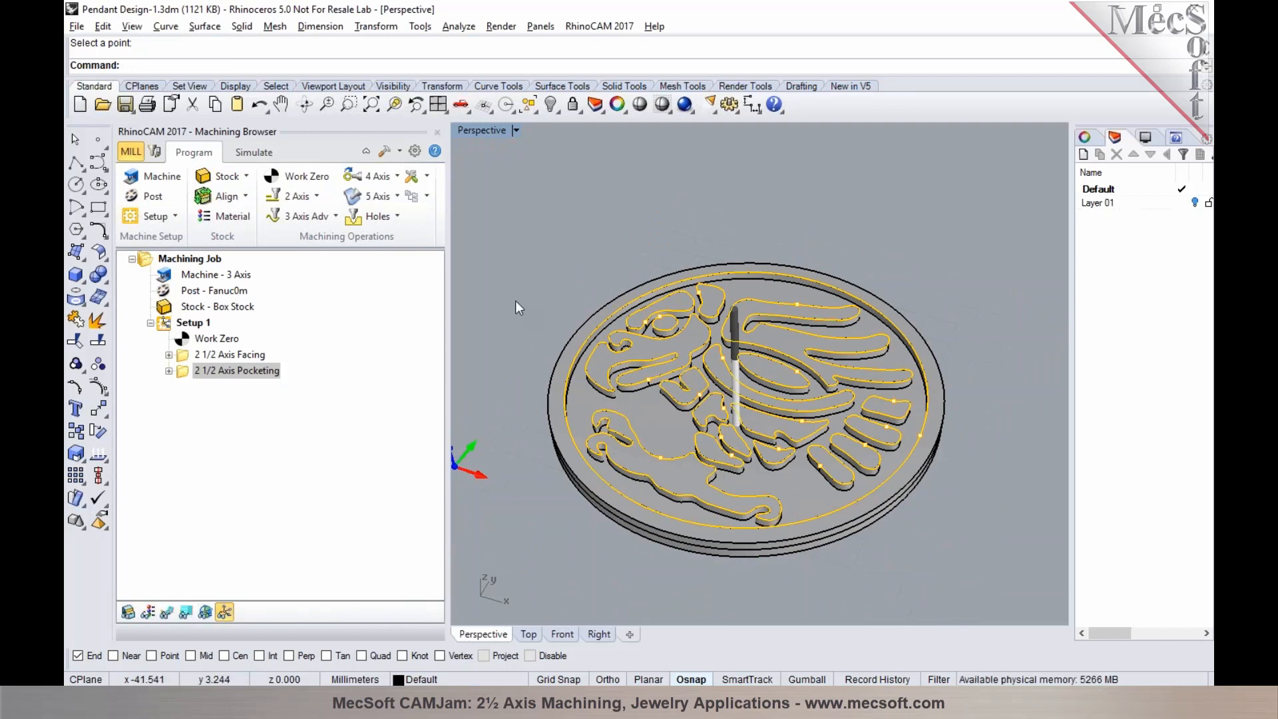
- Start a 2½ axis Profiling operation and review its list of part regions
click(314, 196)
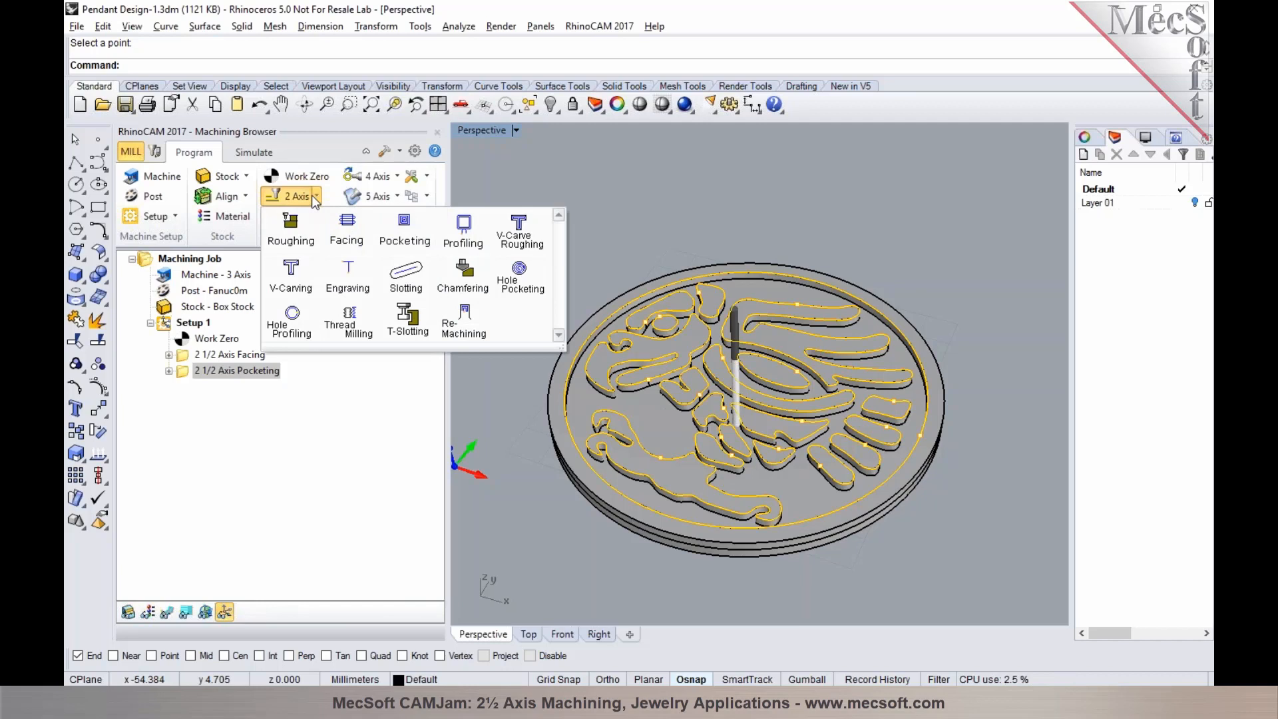
click(466, 234)
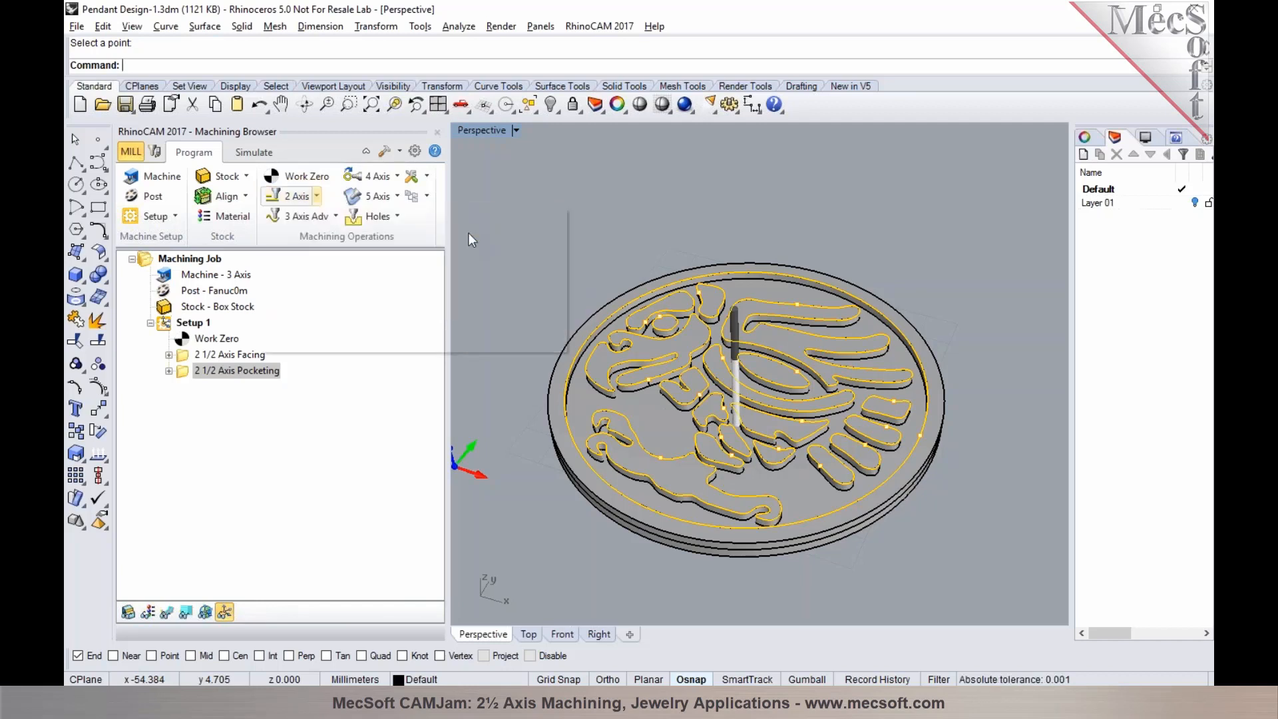
mouse_move(252, 238)
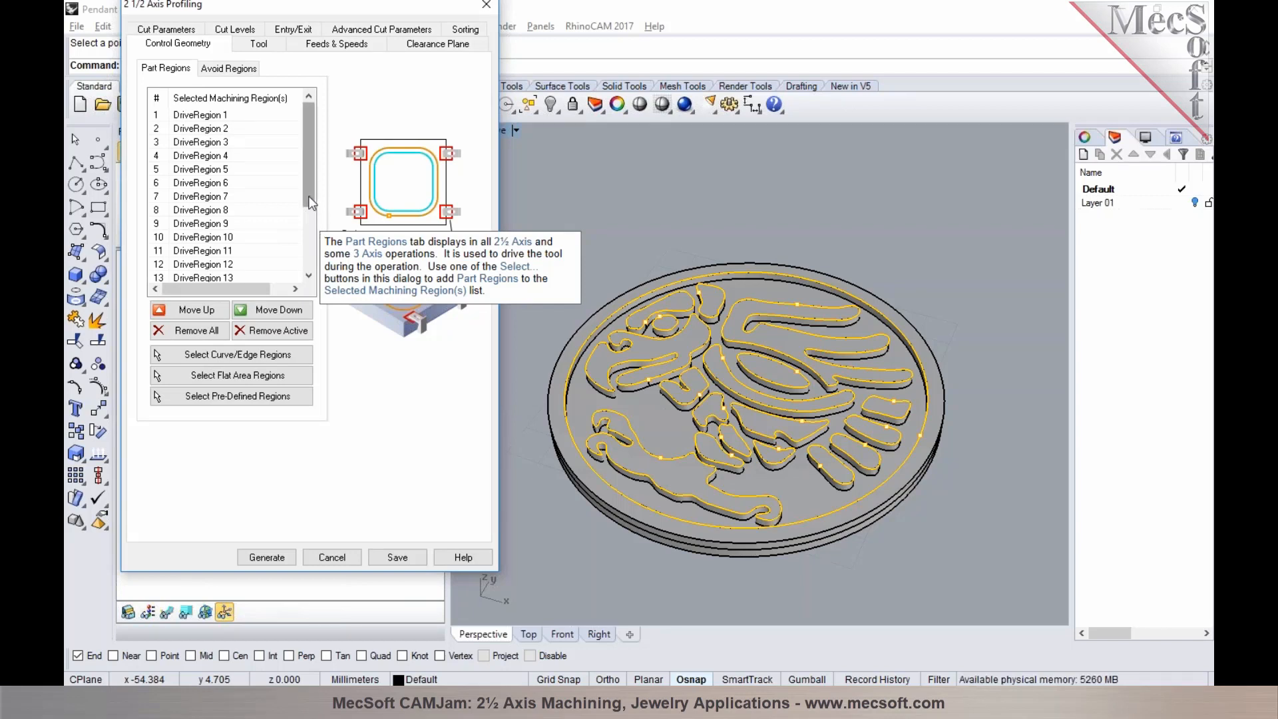
drag(308, 193, 305, 160)
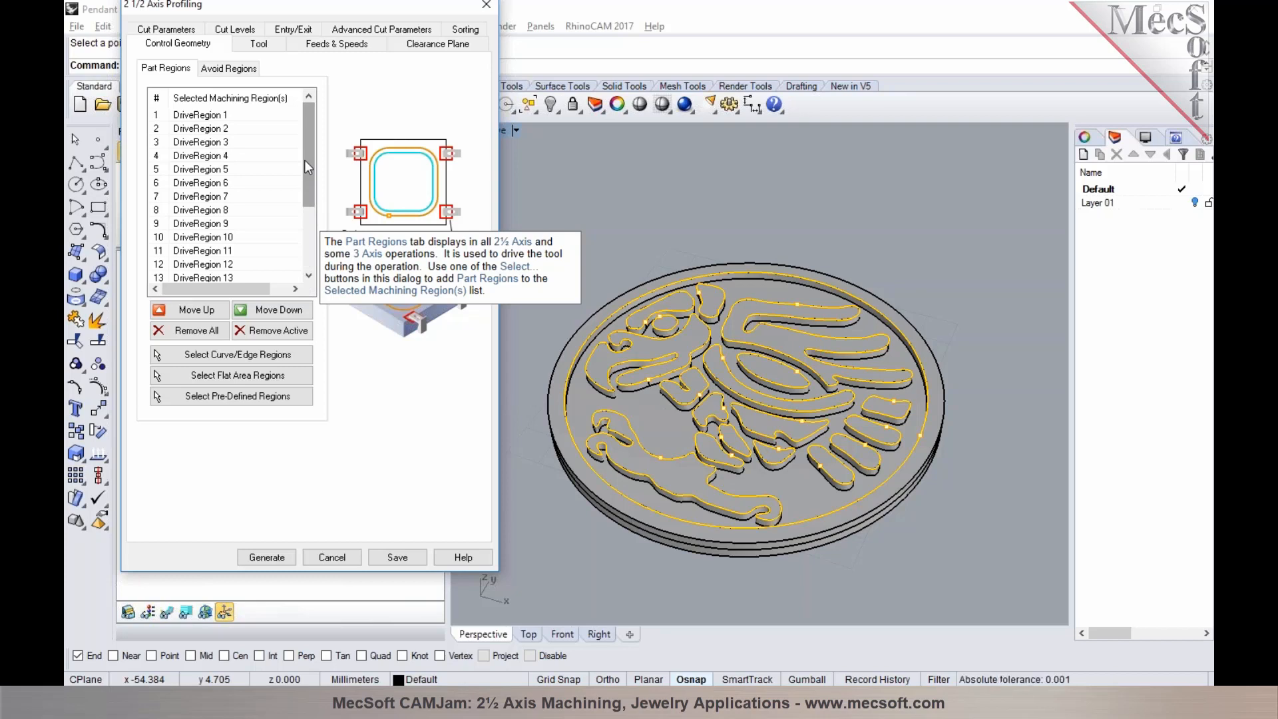
drag(294, 10, 420, 31)
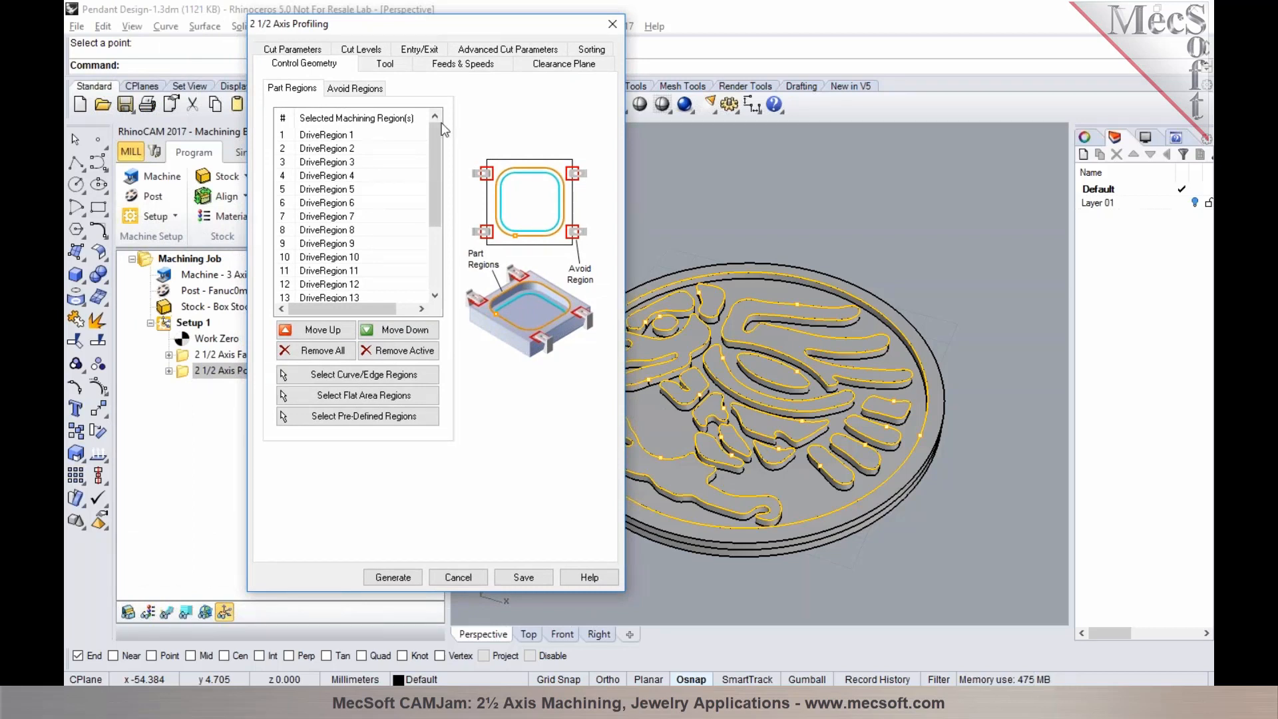
drag(450, 26, 350, 27)
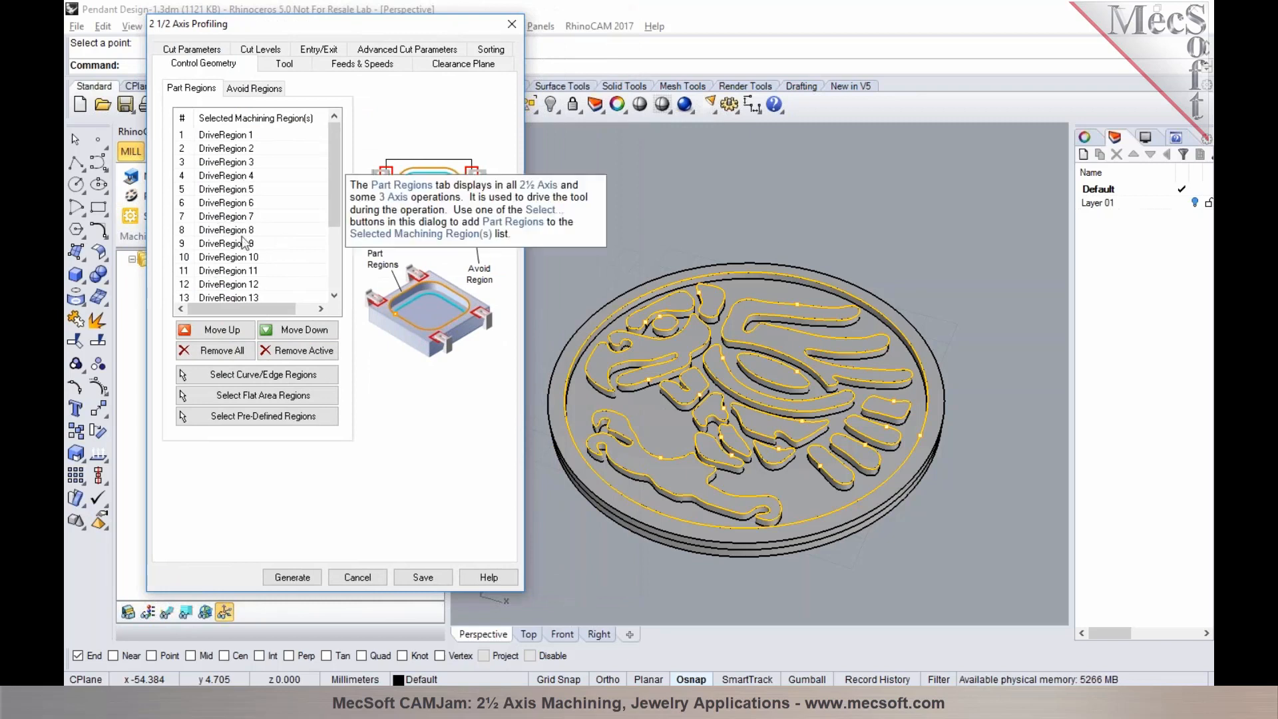
- Choose the Taper 0.3 x 5 Deg tool for the profiling operation
click(287, 64)
mouse_move(342, 303)
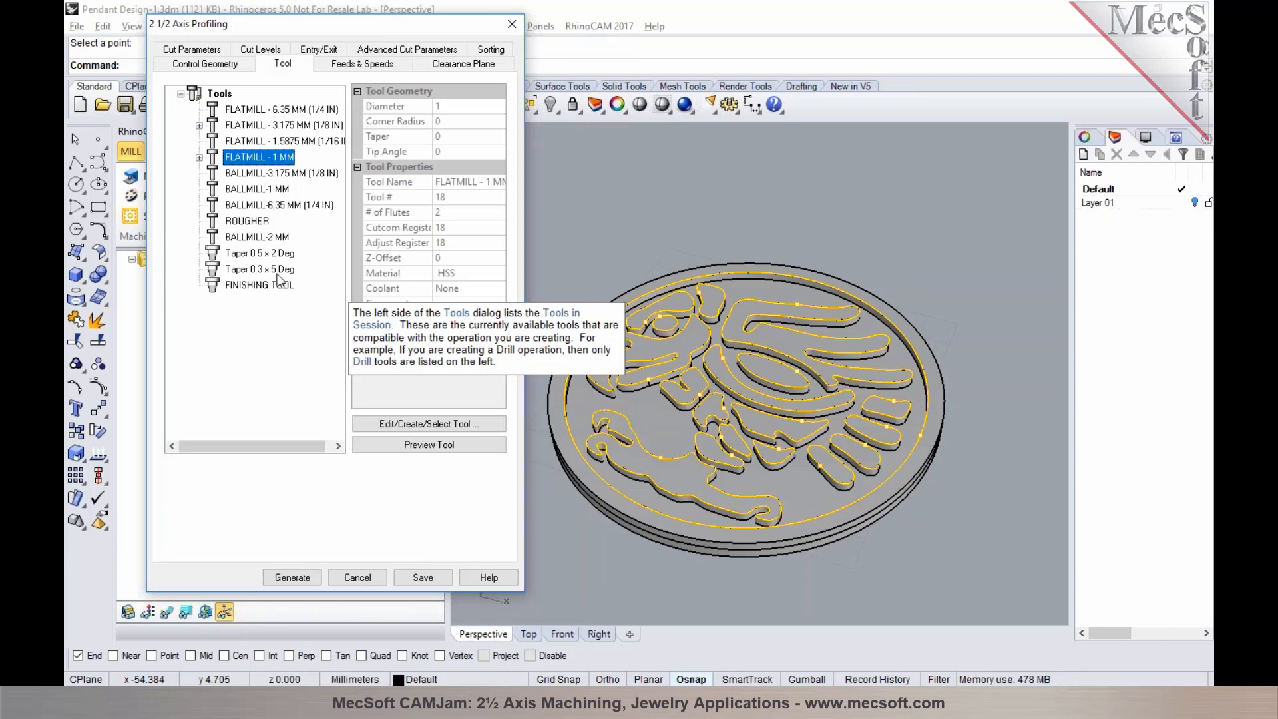
click(253, 271)
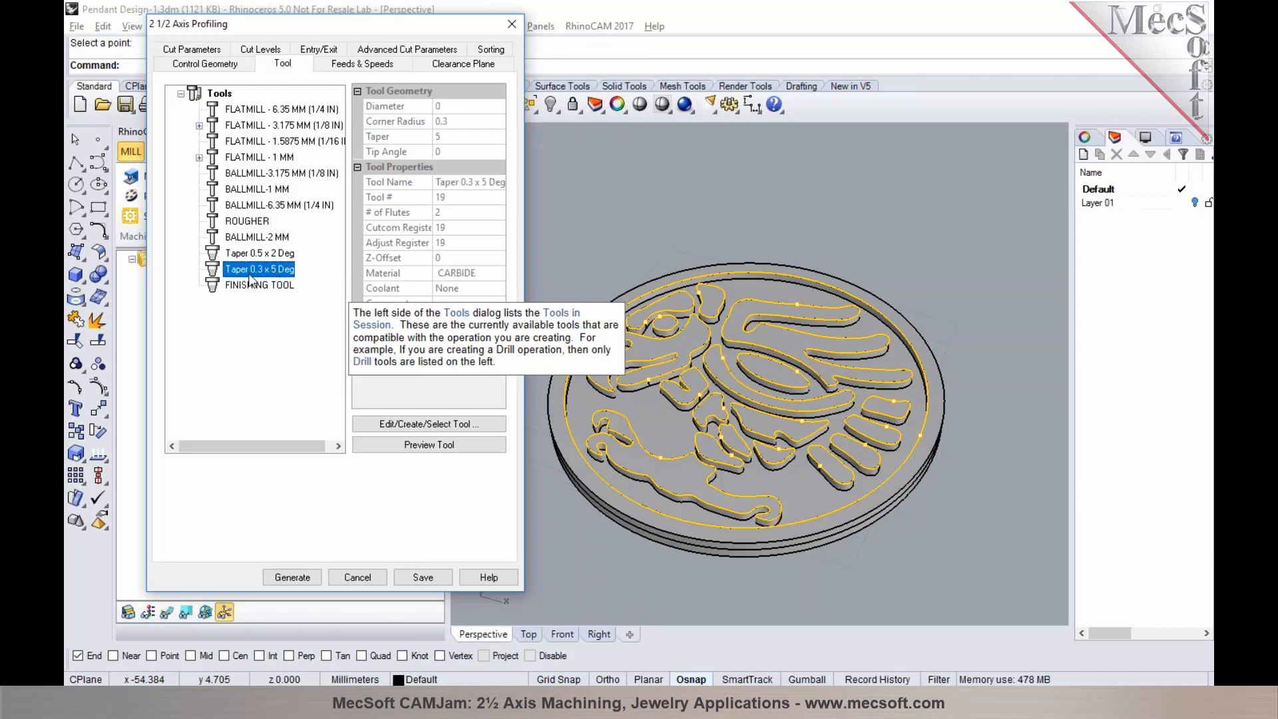
- Compare the taper tool's geometry with the chamfer, vee and other taper mills, discard the tool edits and keep Taper 0.3 x 5 Deg selected
double_click(210, 269)
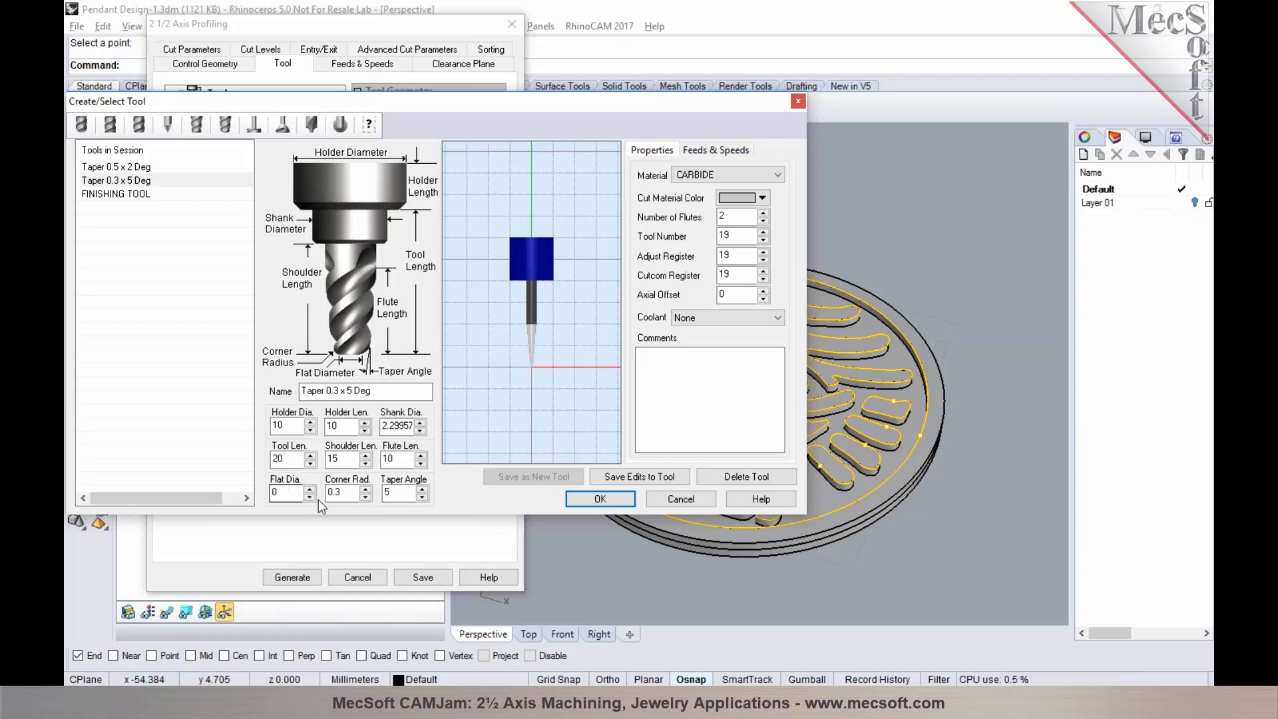
click(196, 125)
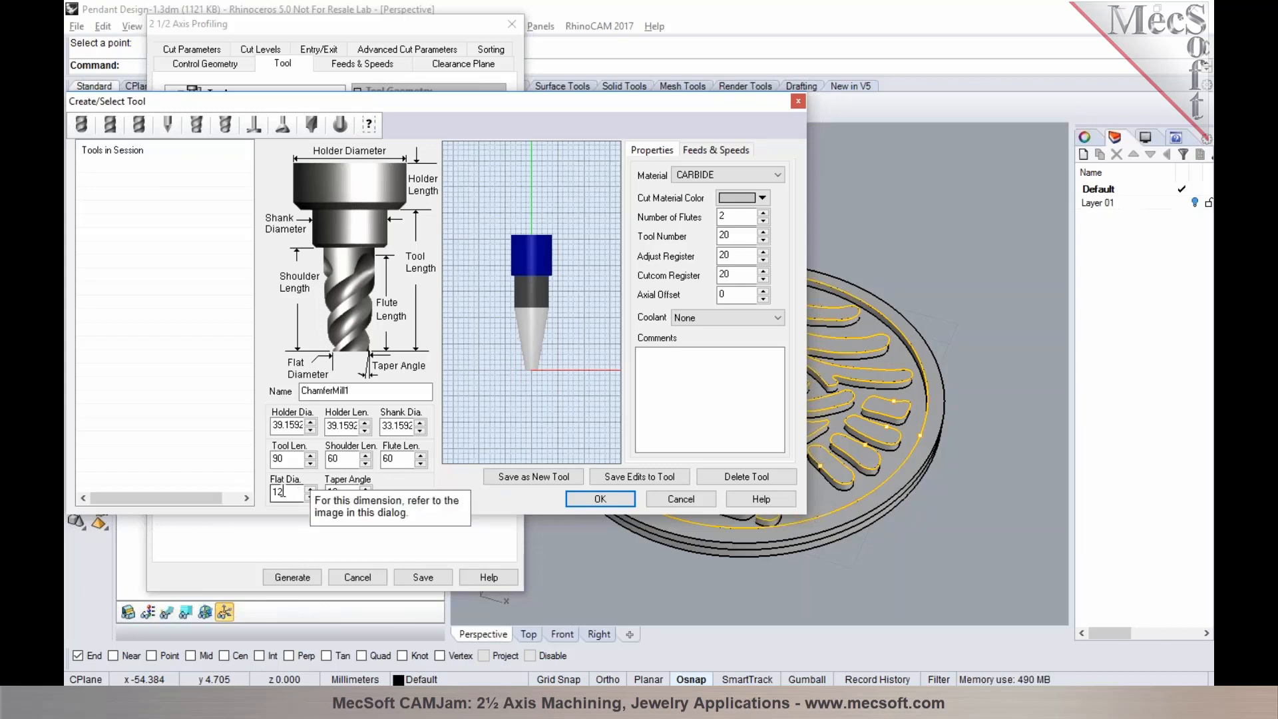
click(168, 126)
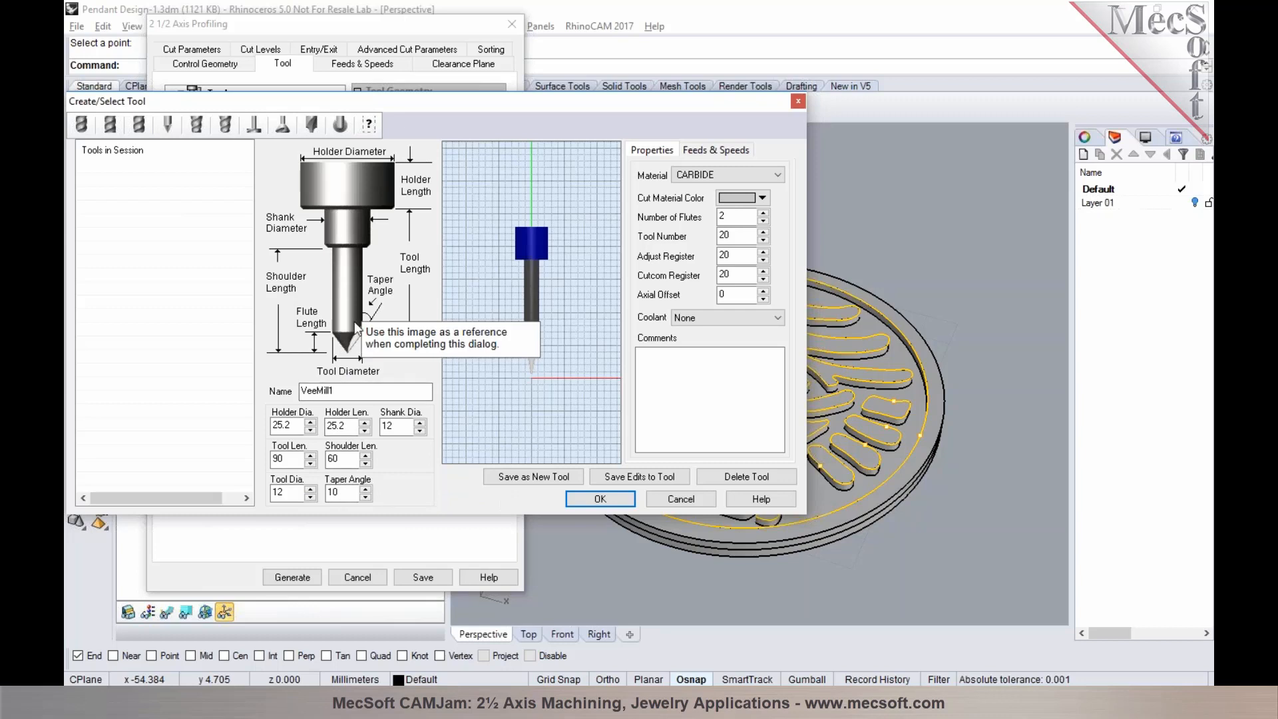
click(221, 129)
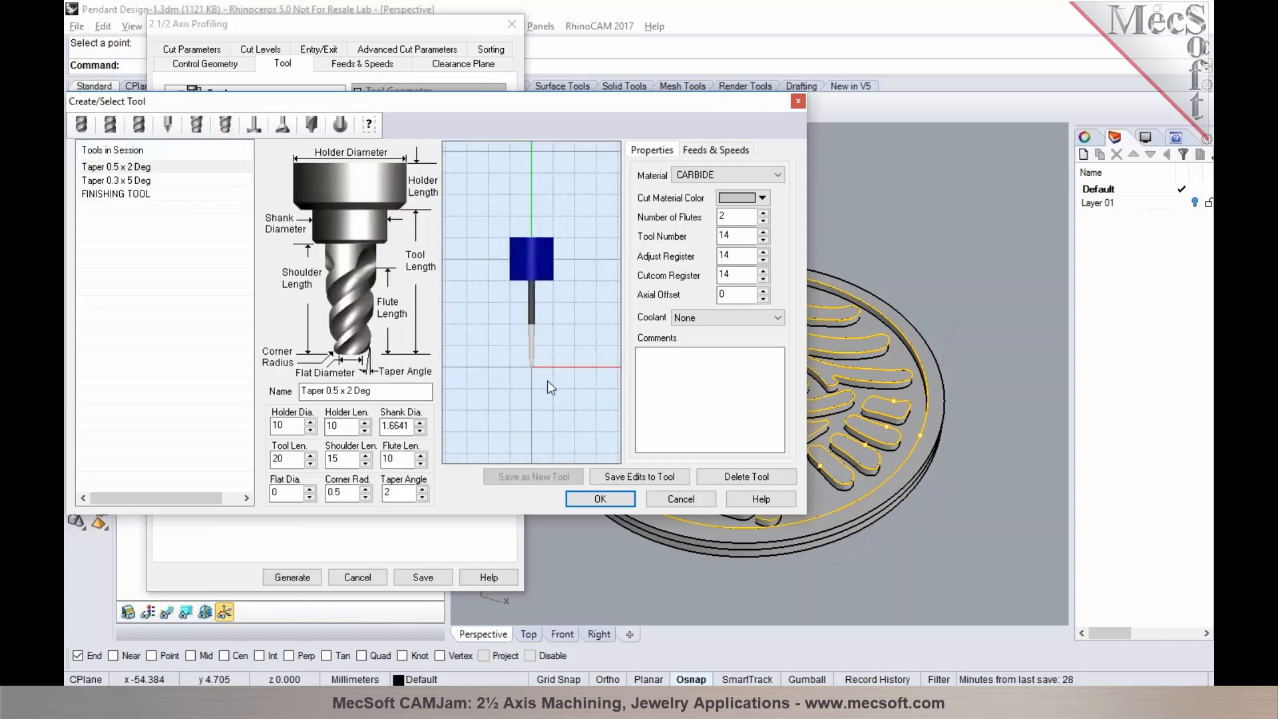
click(153, 183)
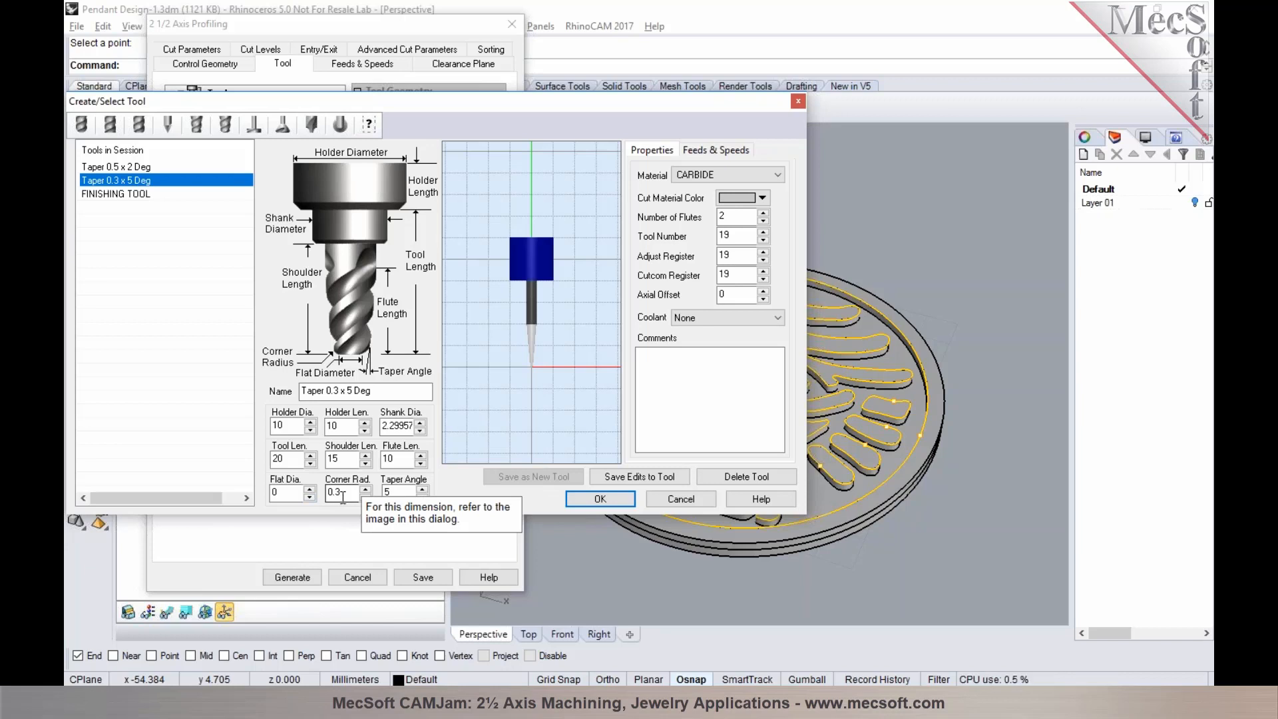
click(681, 499)
click(219, 255)
click(223, 270)
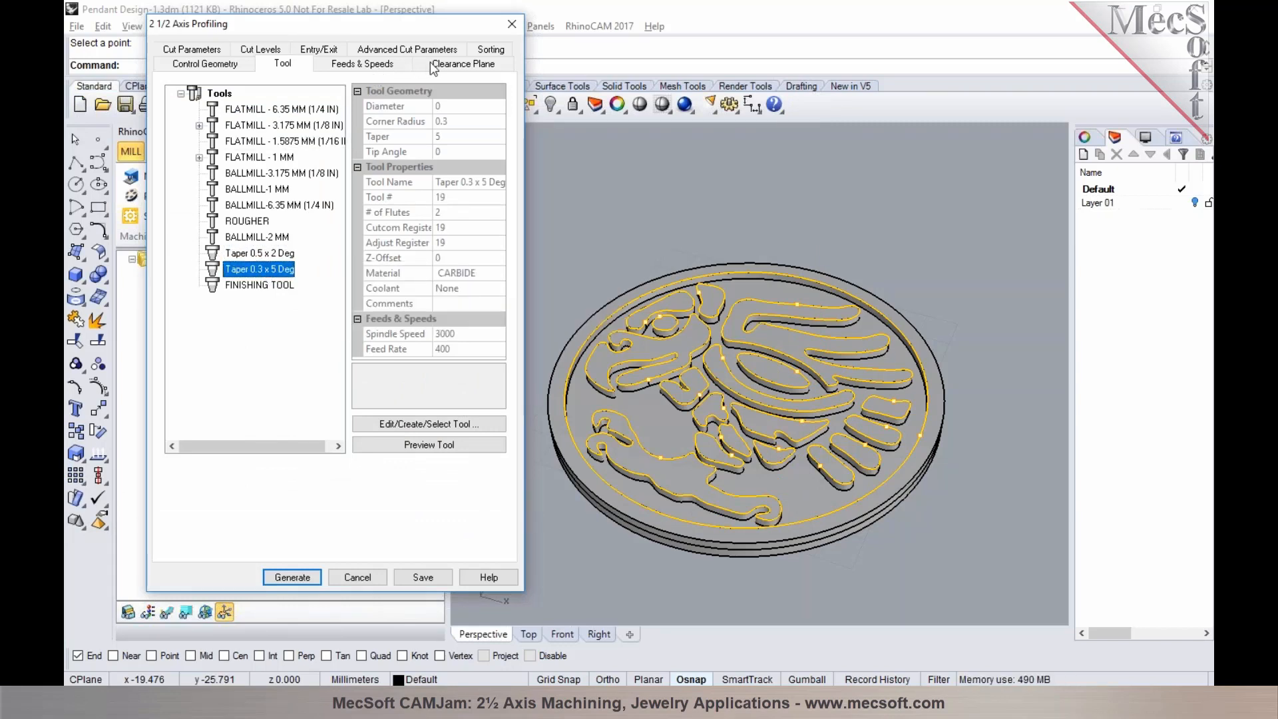
- Review the profiling cut parameters and have the cut start side determined using the 3D model
click(193, 50)
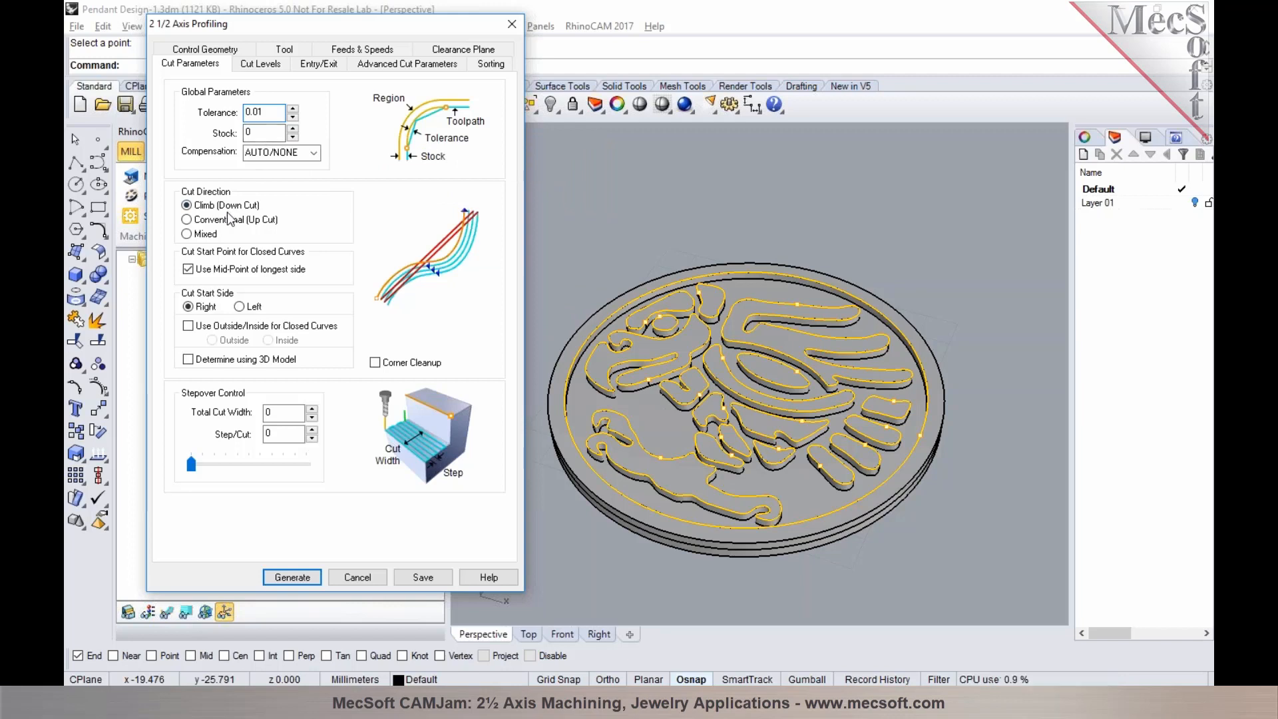
mouse_move(229, 207)
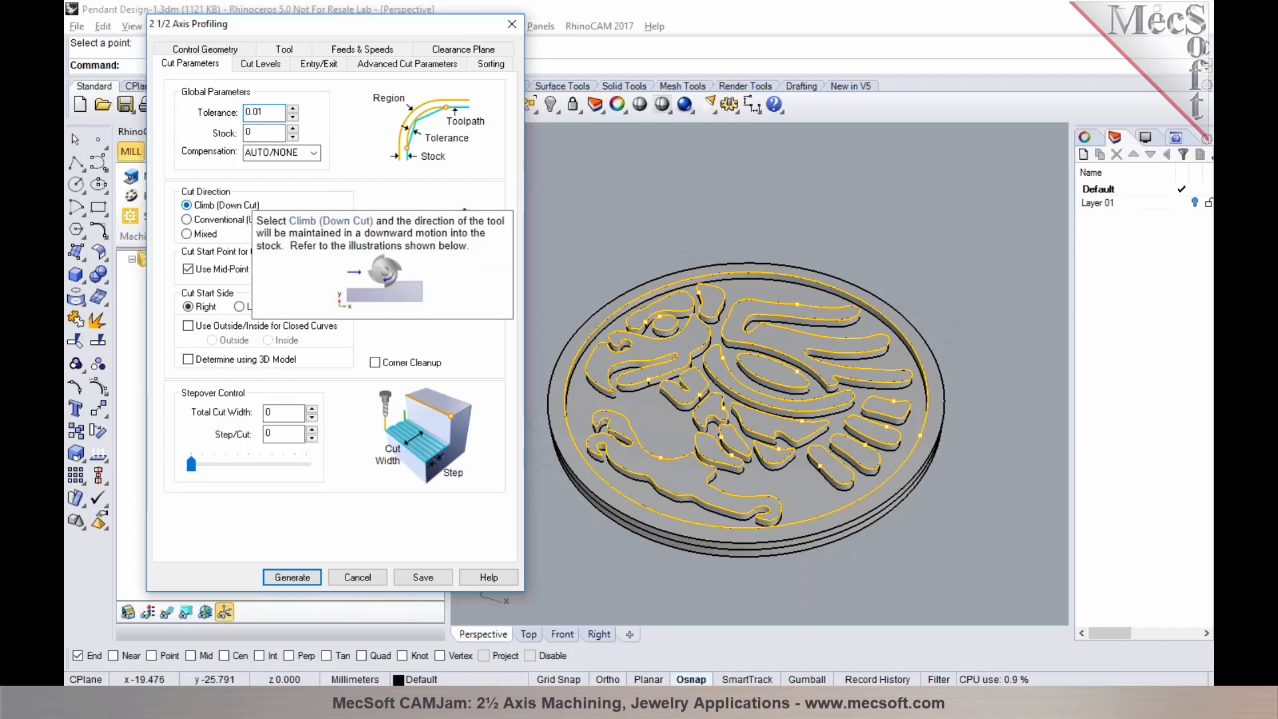
scroll(630, 441, up, 2)
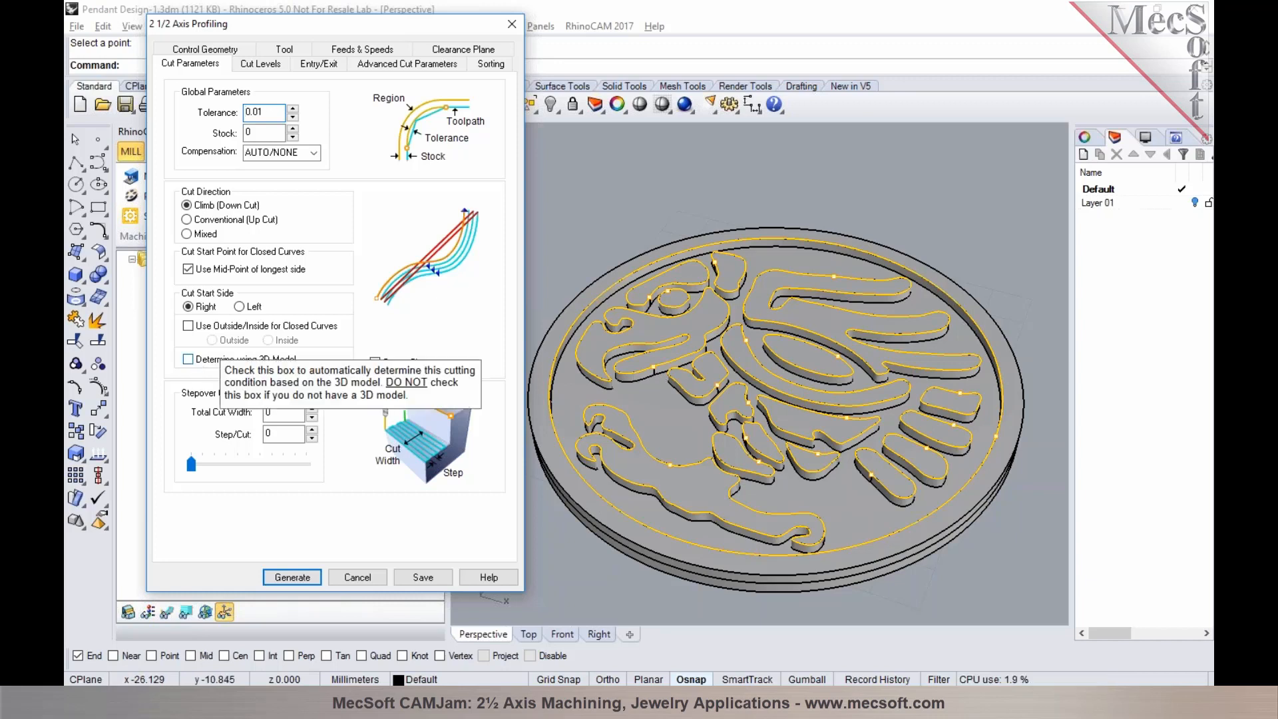
click(193, 362)
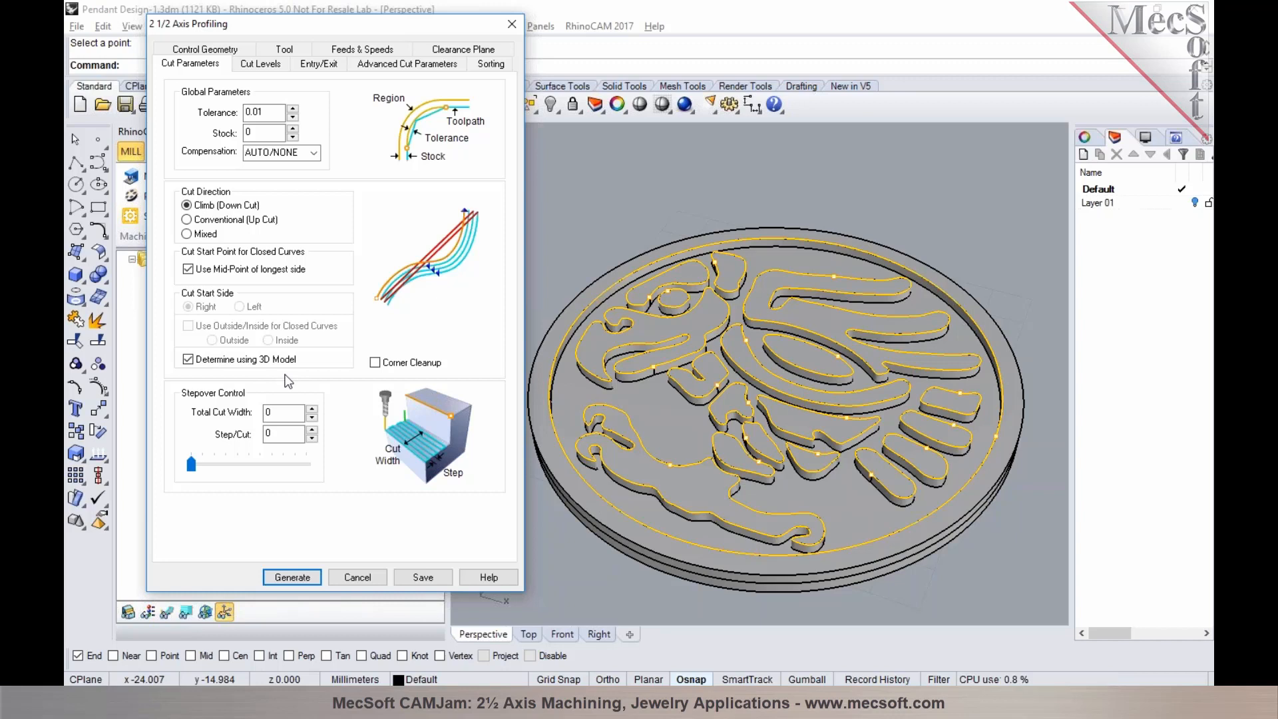
- Pick the total cut depth of 1.38368 from a raised shape's wall and set the rough depth per cut to 0.691838
click(261, 64)
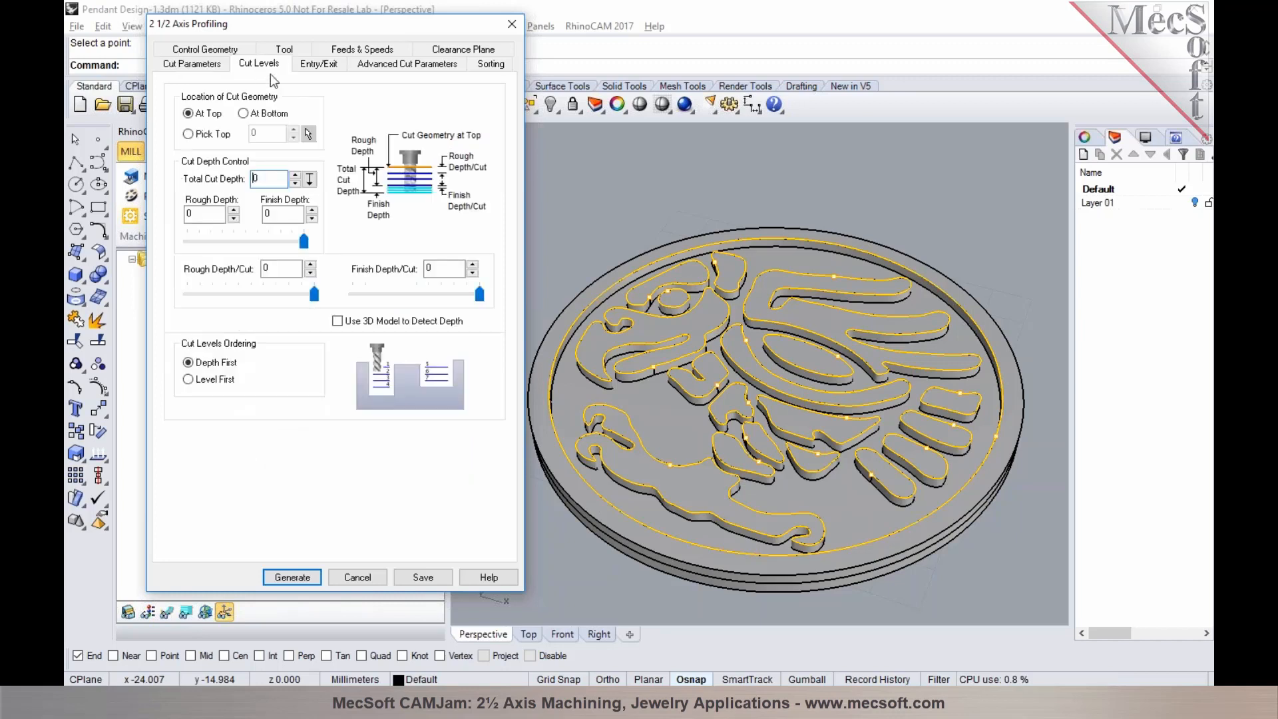
scroll(645, 358, up, 5)
click(309, 179)
scroll(659, 364, up, 3)
click(659, 364)
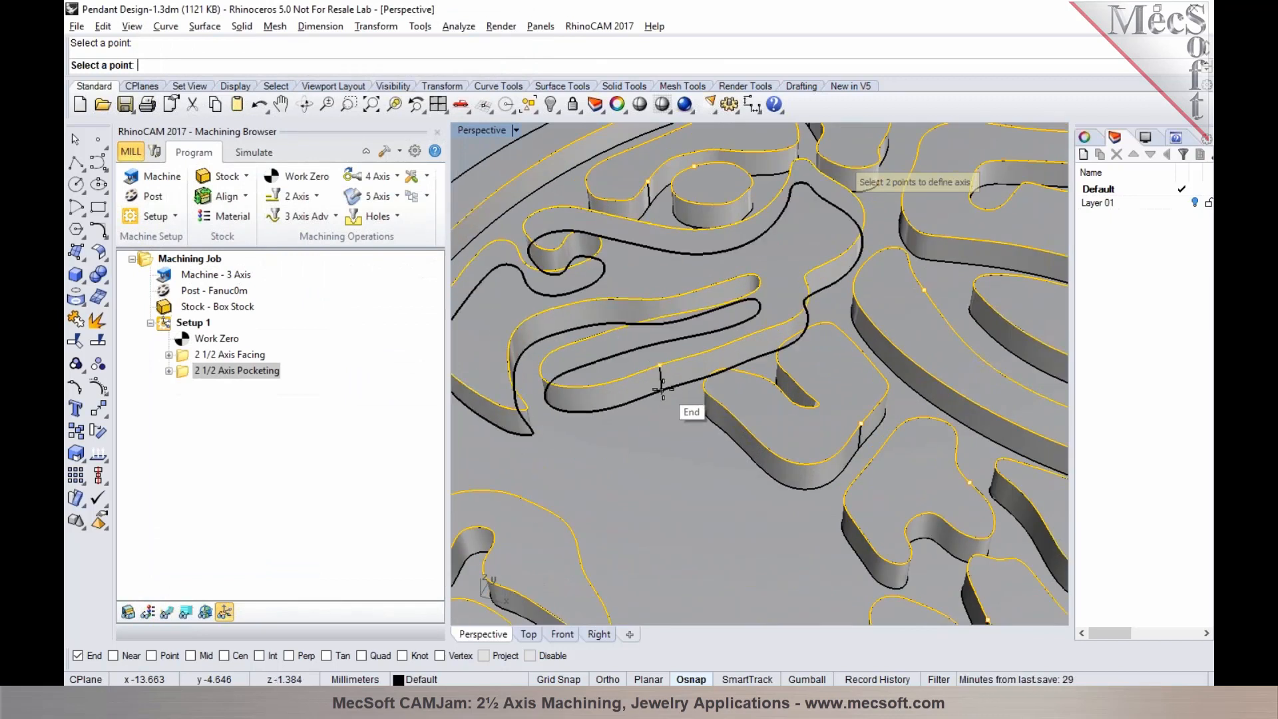
click(661, 389)
scroll(701, 360, down, 8)
drag(315, 293, 257, 297)
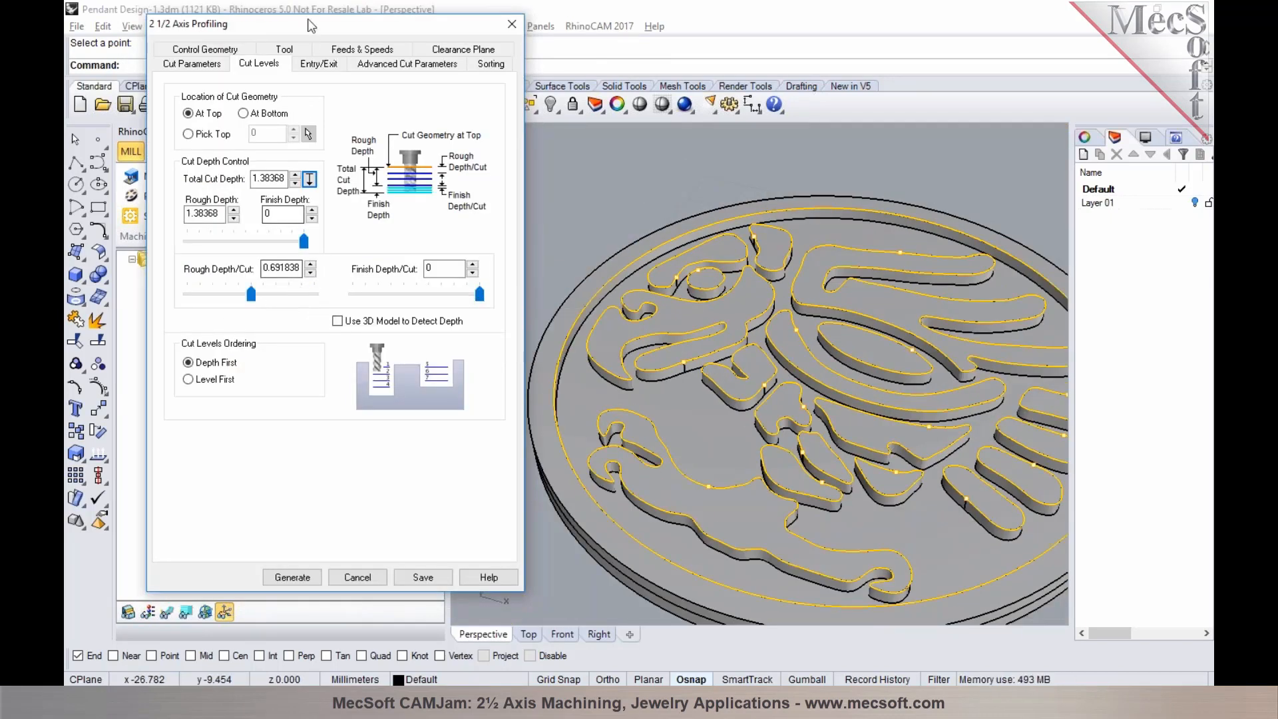
- Review the entry/exit and advanced cut options, choose Minimum Distance Sort from the lower left, and generate the profiling toolpath
click(317, 65)
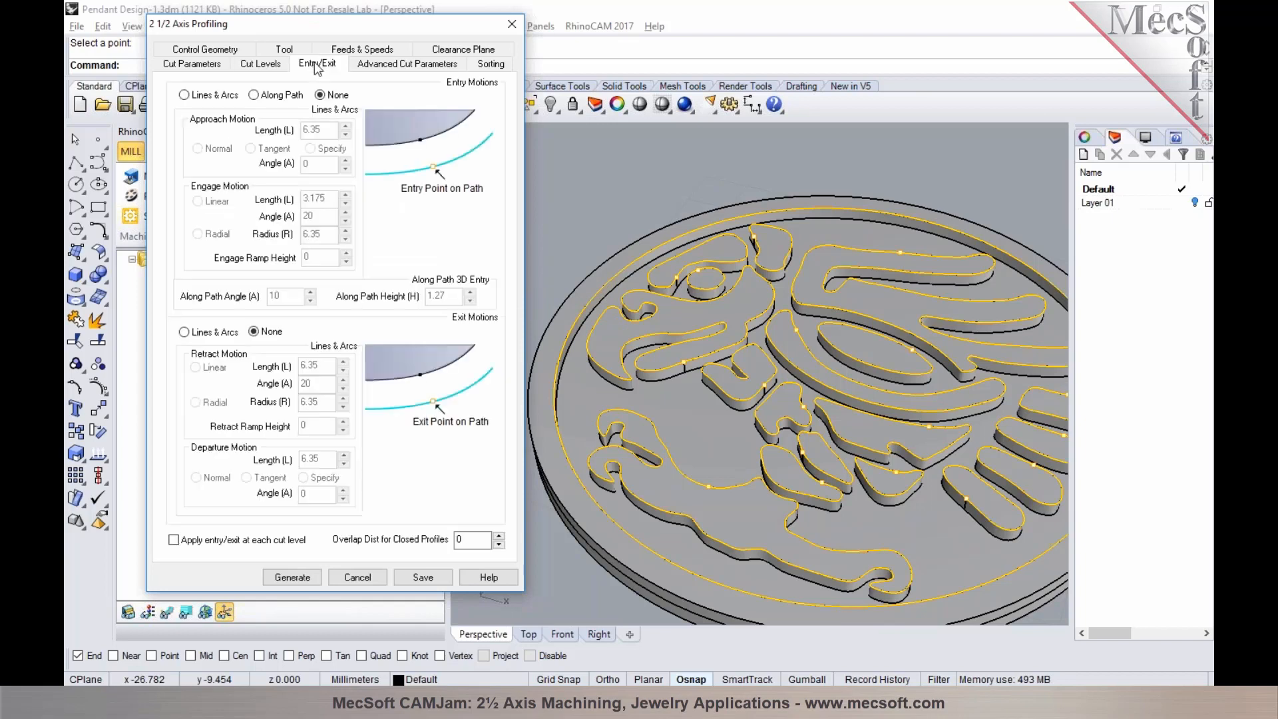
click(375, 69)
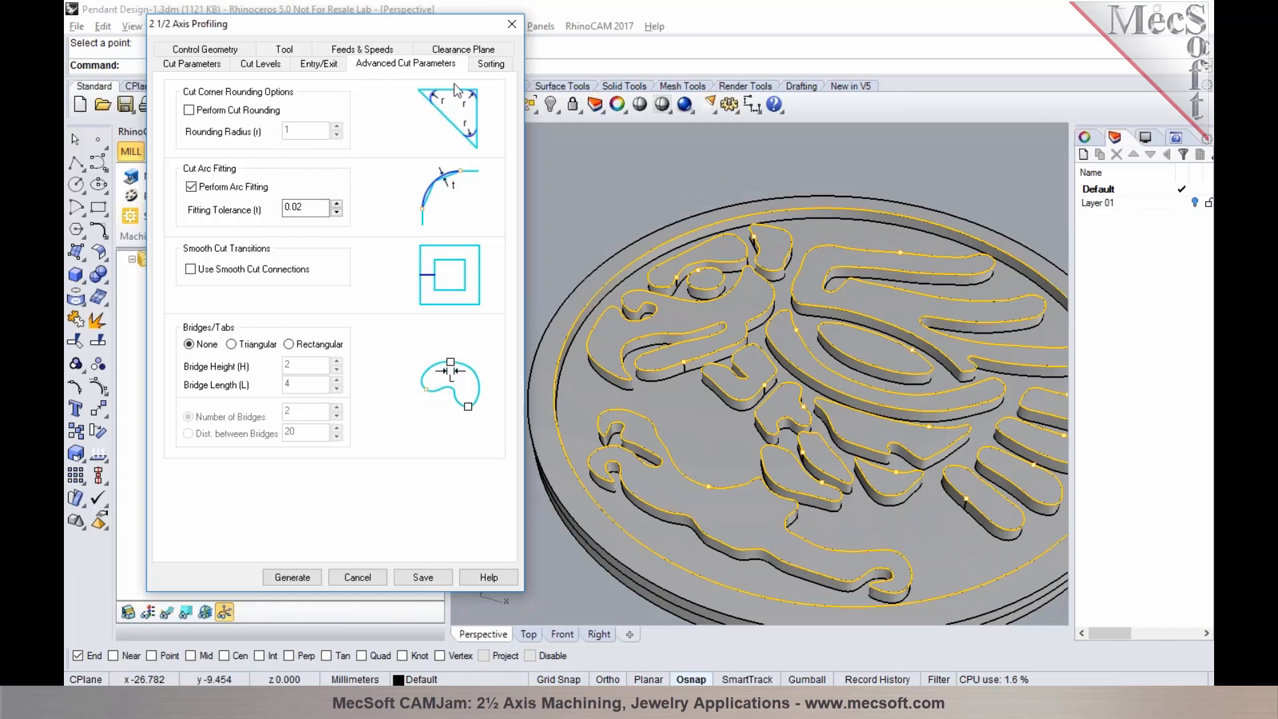
click(484, 69)
click(338, 107)
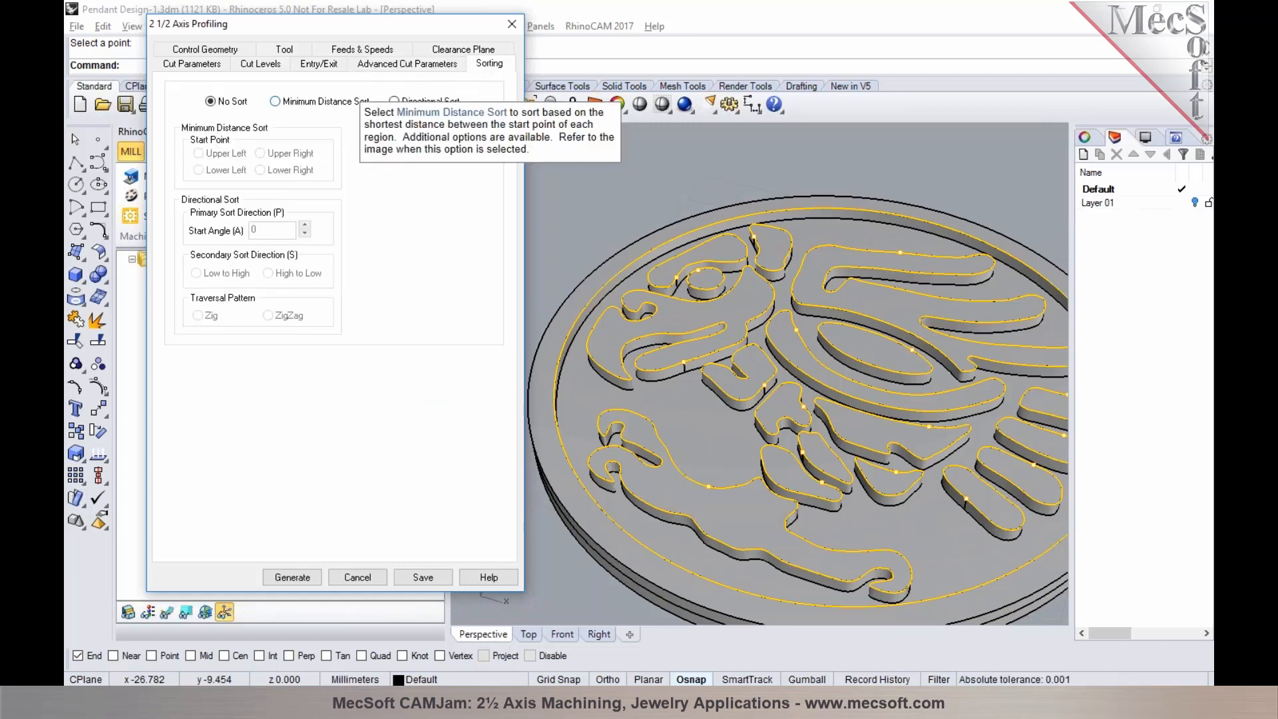
scroll(676, 318, down, 5)
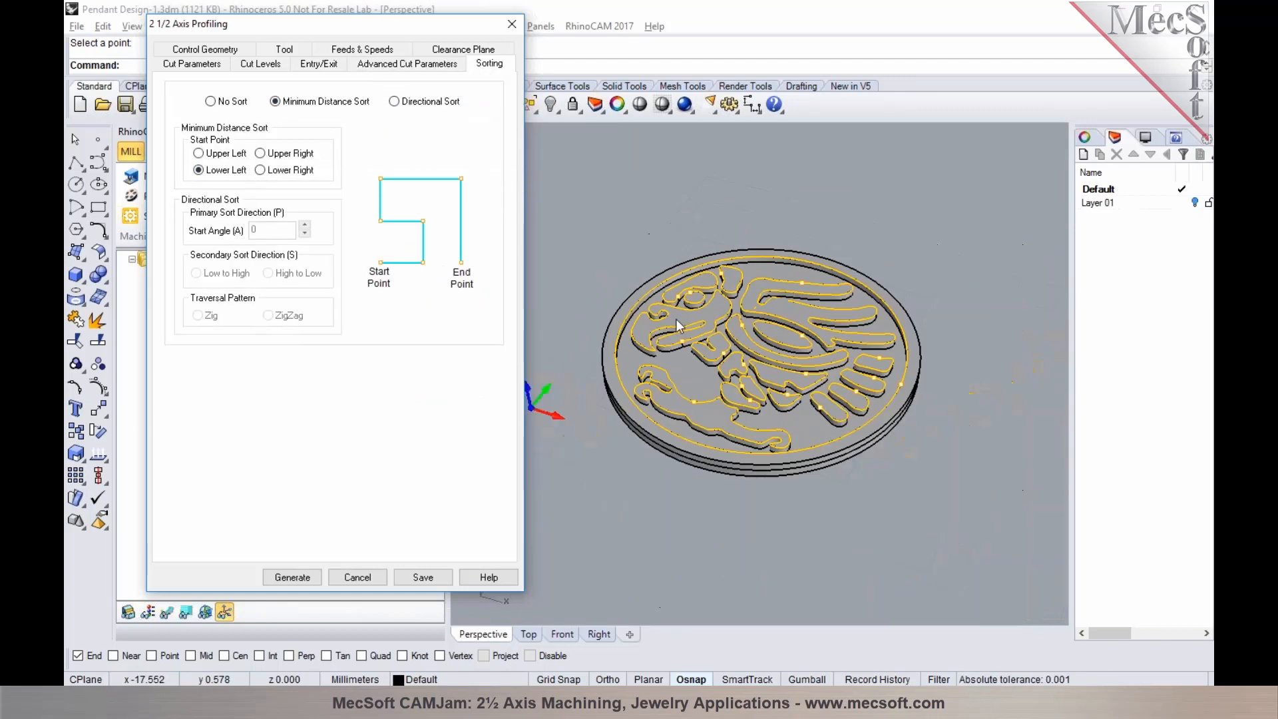
click(293, 578)
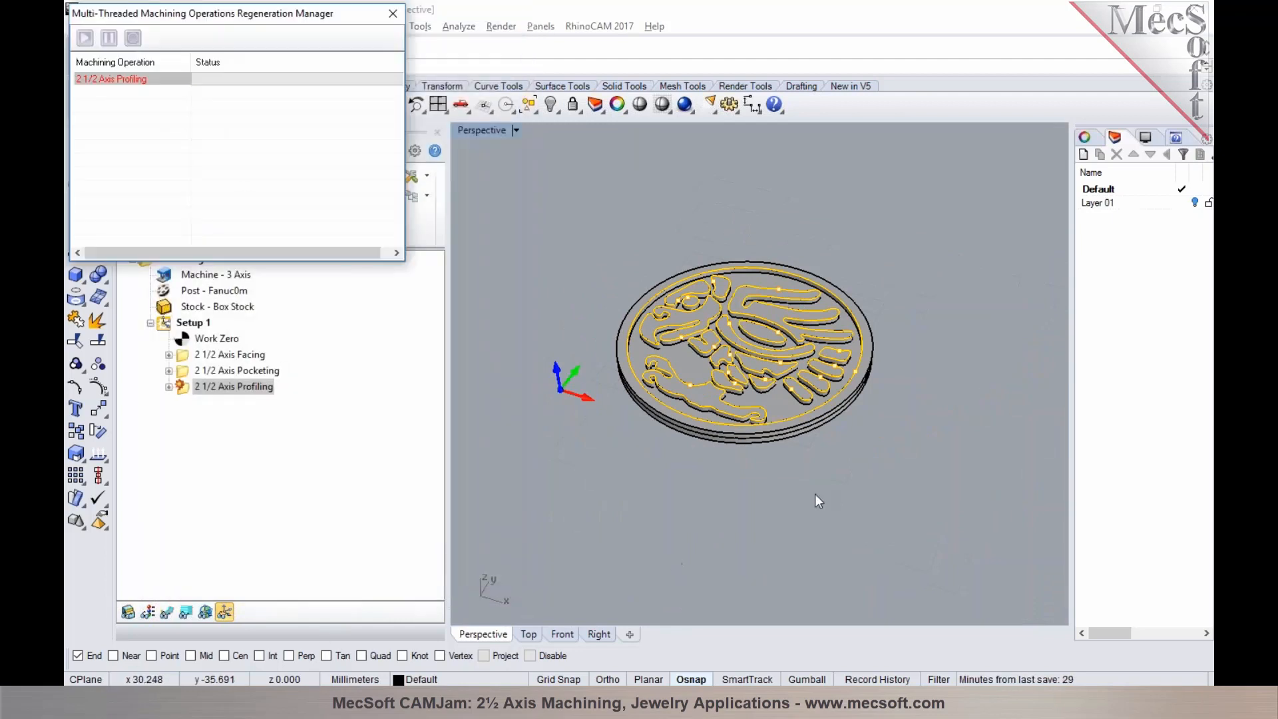
- Display the profiling toolpath and examine its passes along the walls of the raised shapes
scroll(686, 386, up, 3)
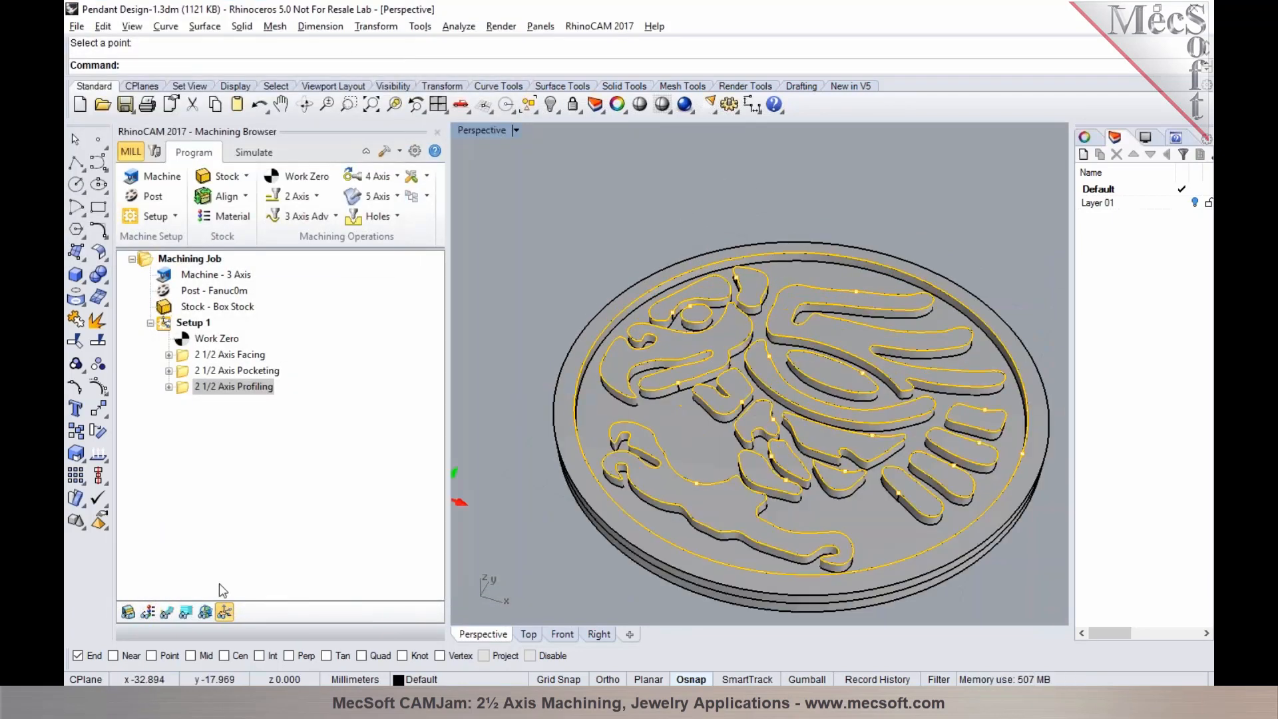
click(167, 611)
right_drag(709, 487, 618, 486)
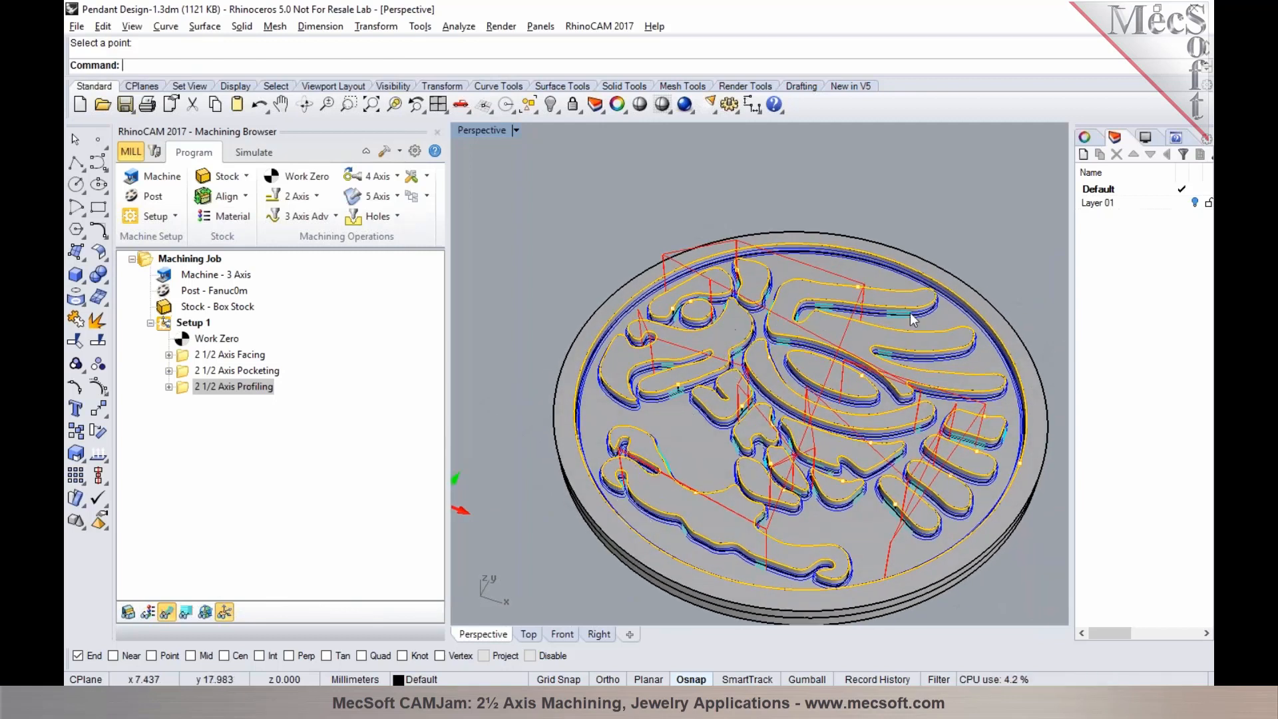
- Simulate the profiling operation, watch the tapered tool cut the pocketed stock from a lower angle, and pause the simulation
click(253, 152)
click(256, 196)
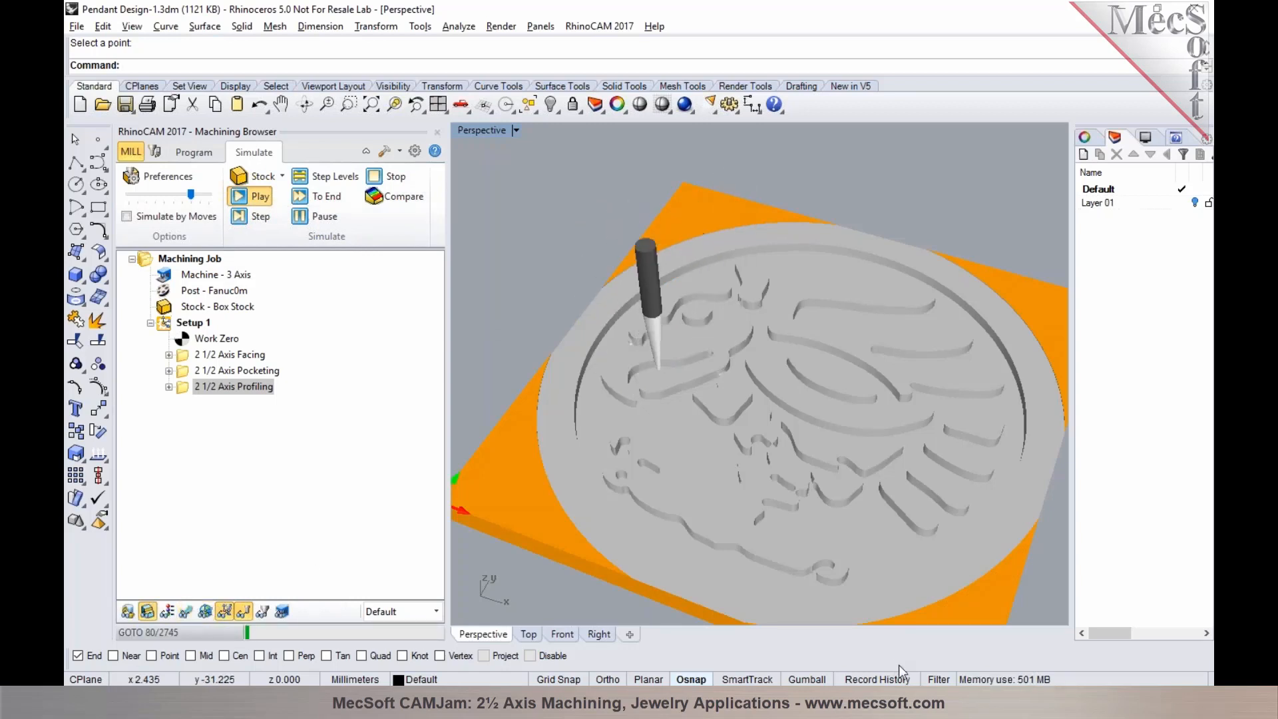
scroll(724, 494, down, 3)
right_drag(748, 446, 790, 422)
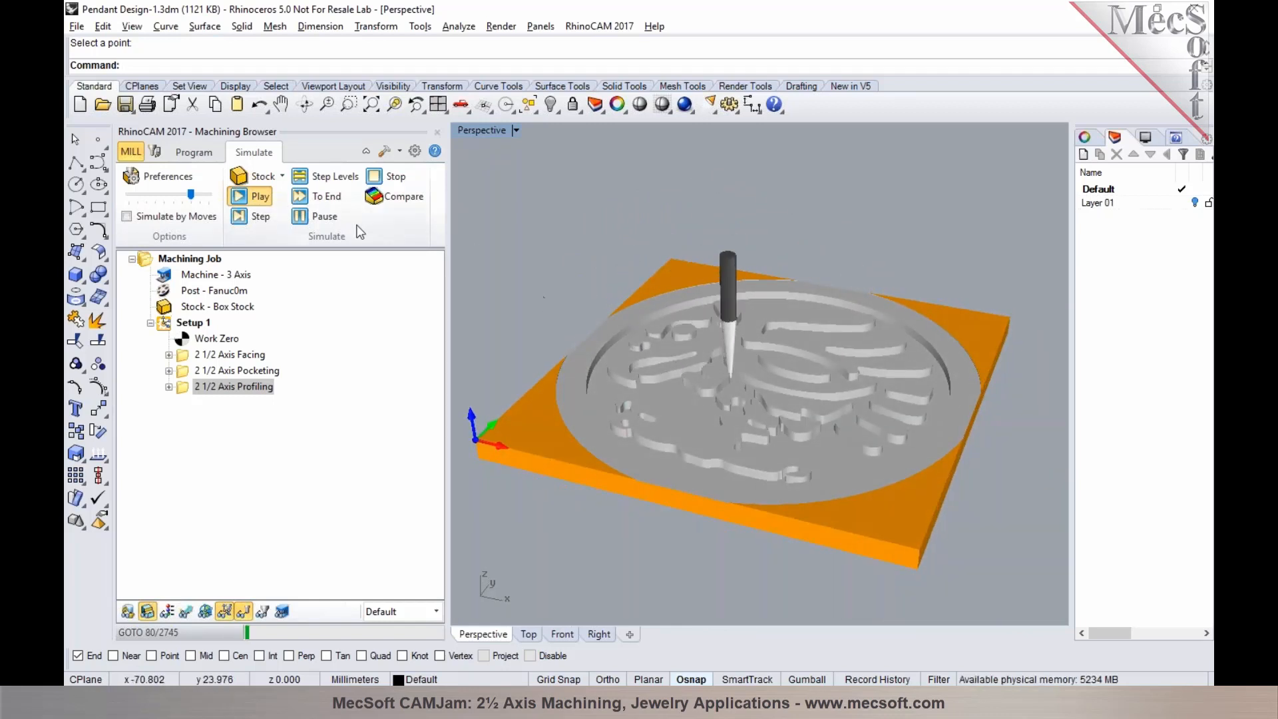
click(312, 219)
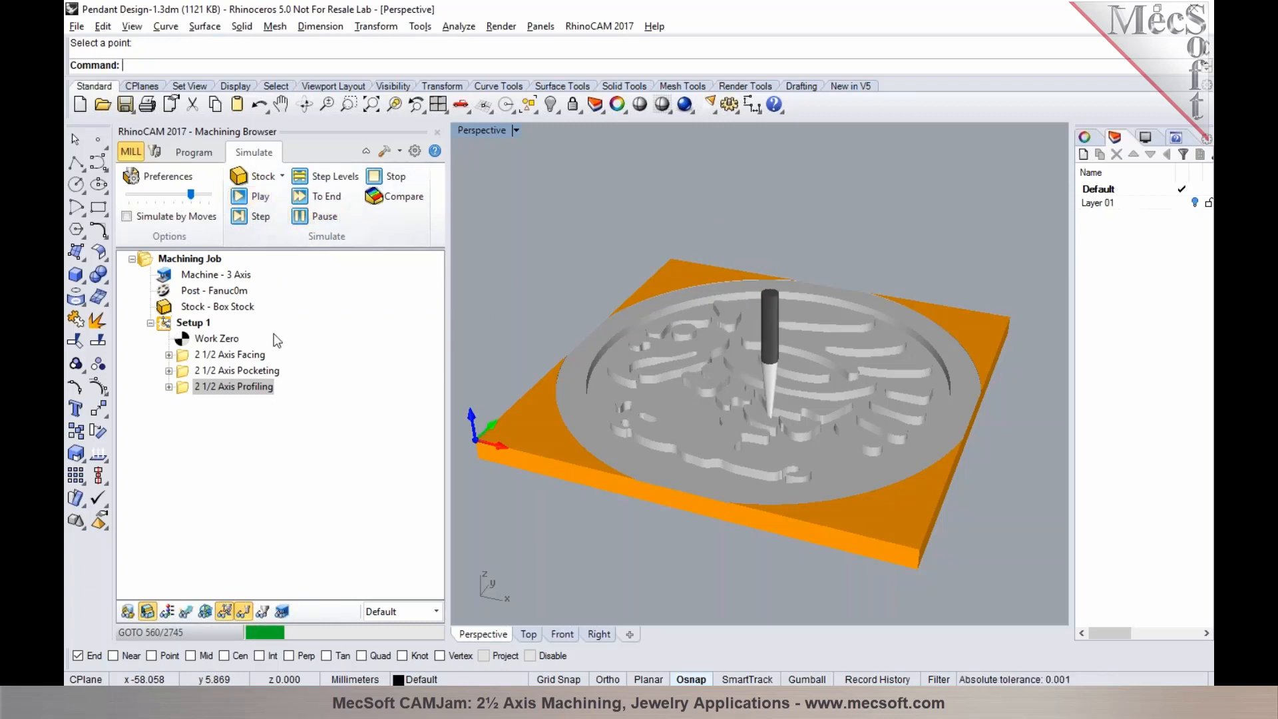
- Color the simulated stock by Mop, then open the profiling operation's settings and close them without changes
click(436, 612)
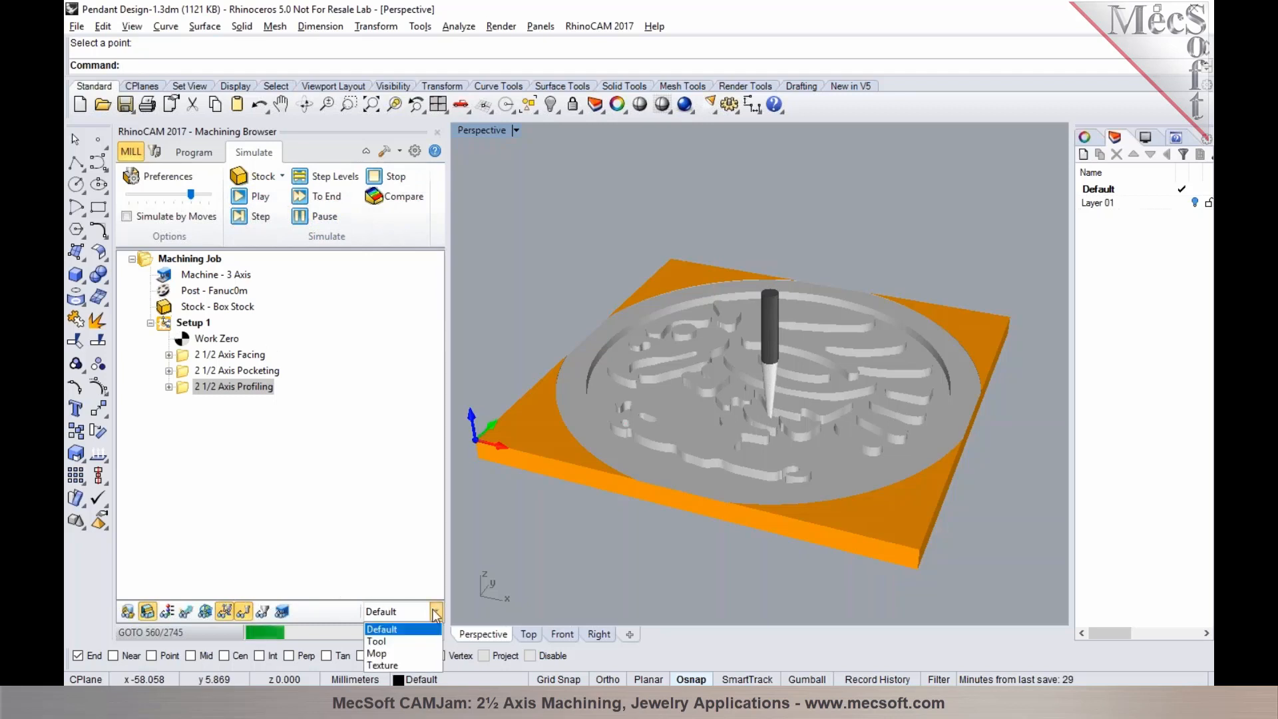
click(413, 654)
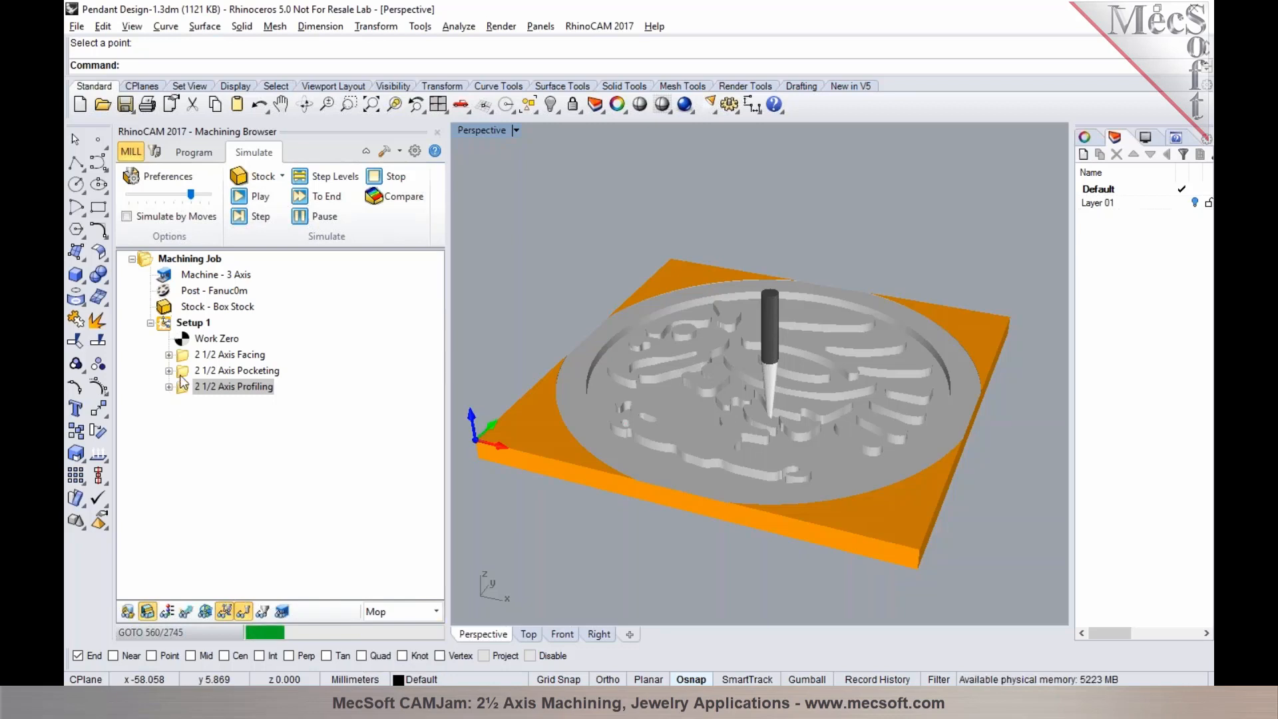
double_click(223, 387)
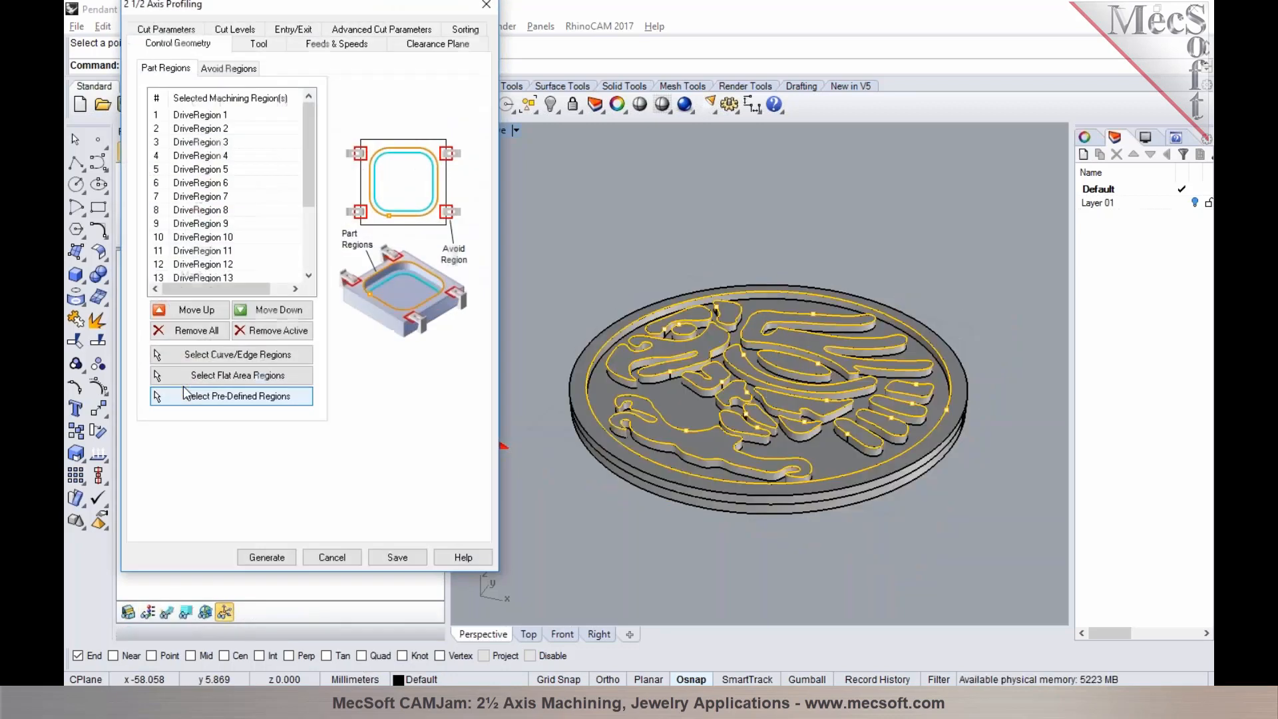
click(308, 555)
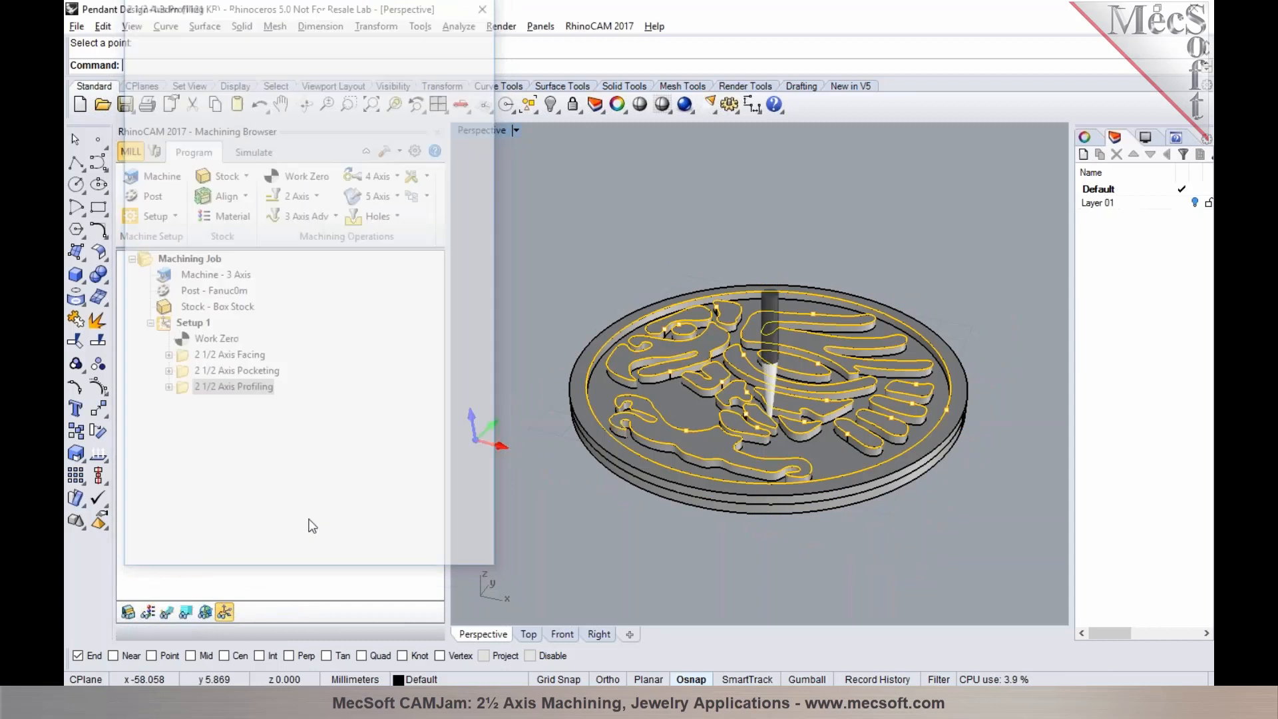
- Set the 2 1/2 Axis Profiling operation's simulation color to olive green in its properties
right_click(220, 389)
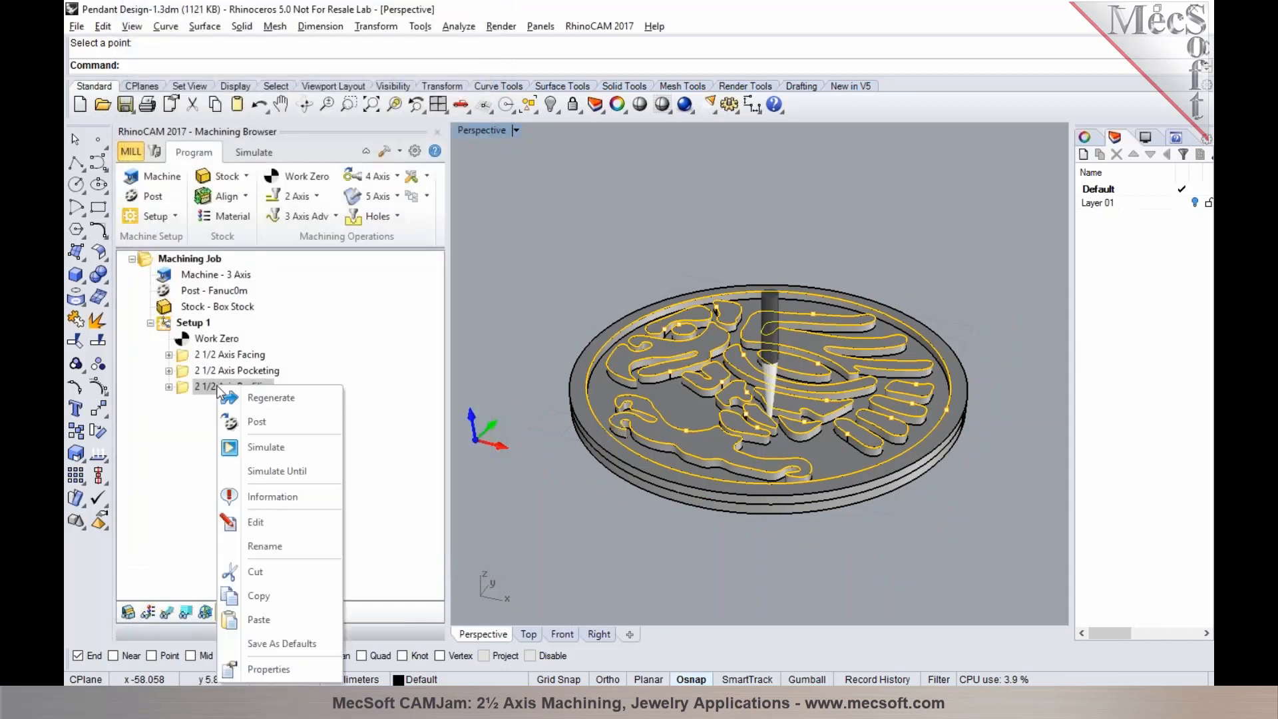
click(266, 669)
click(749, 268)
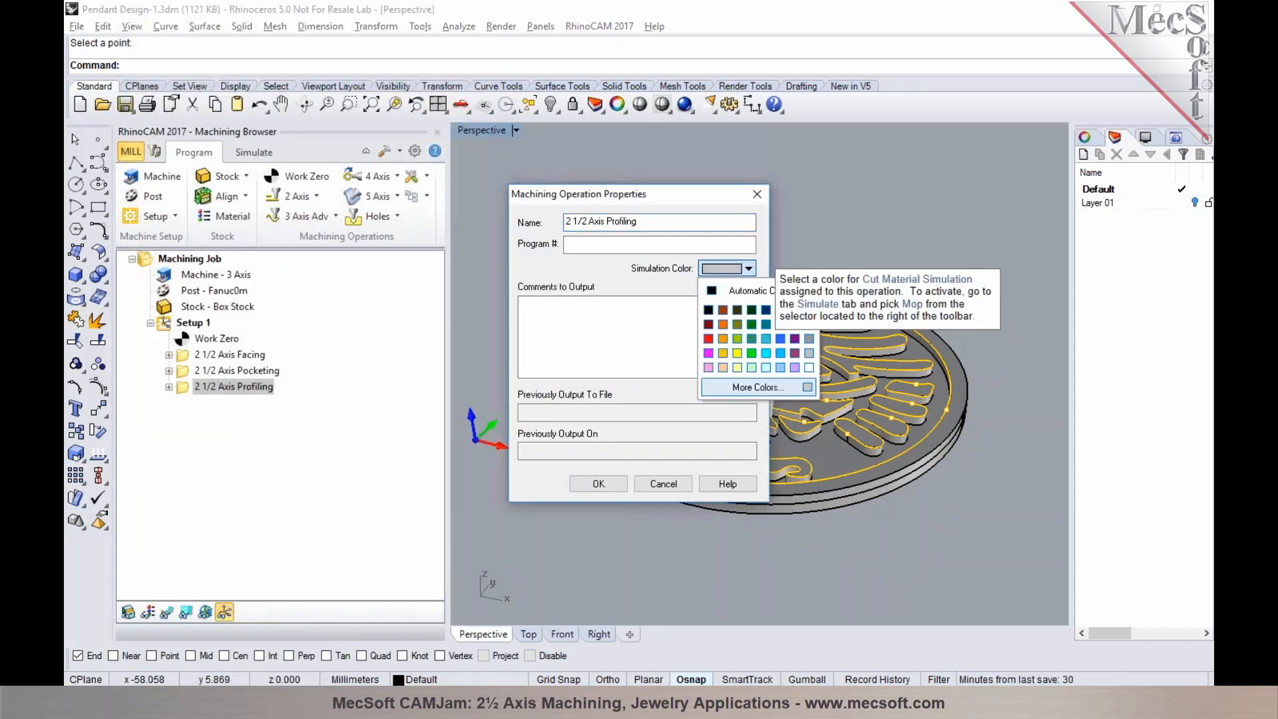
click(737, 339)
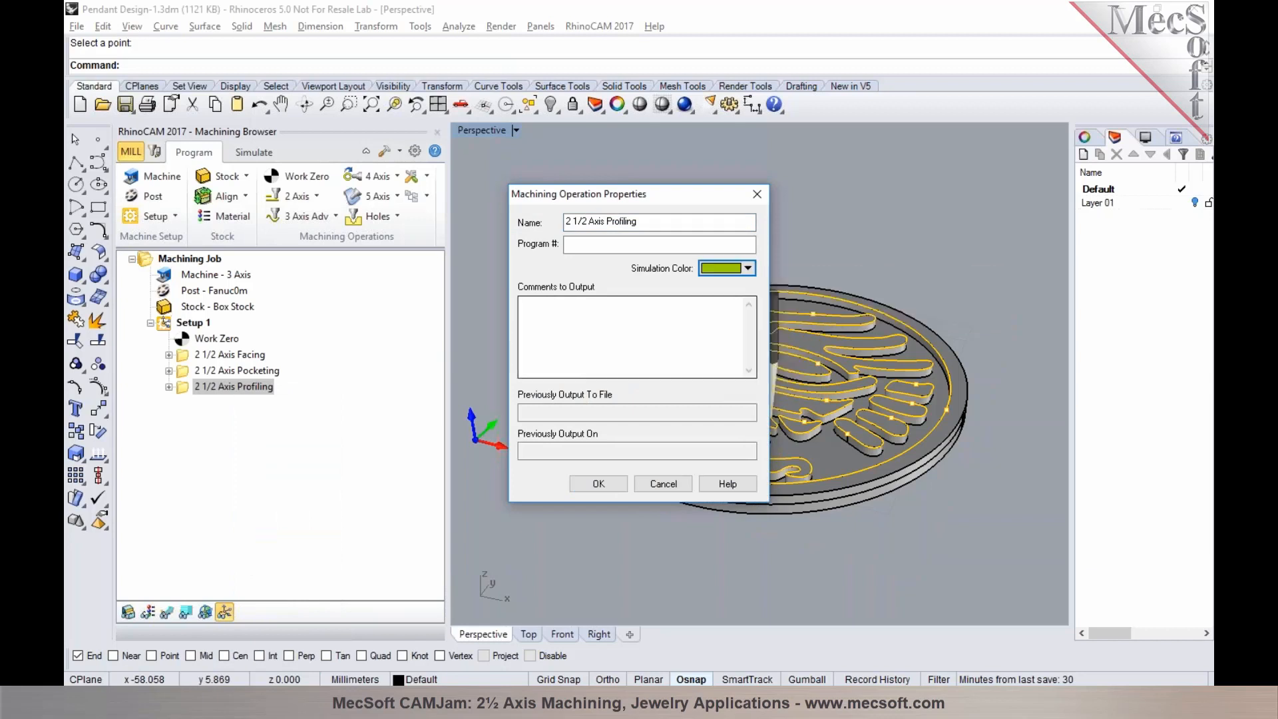
click(603, 486)
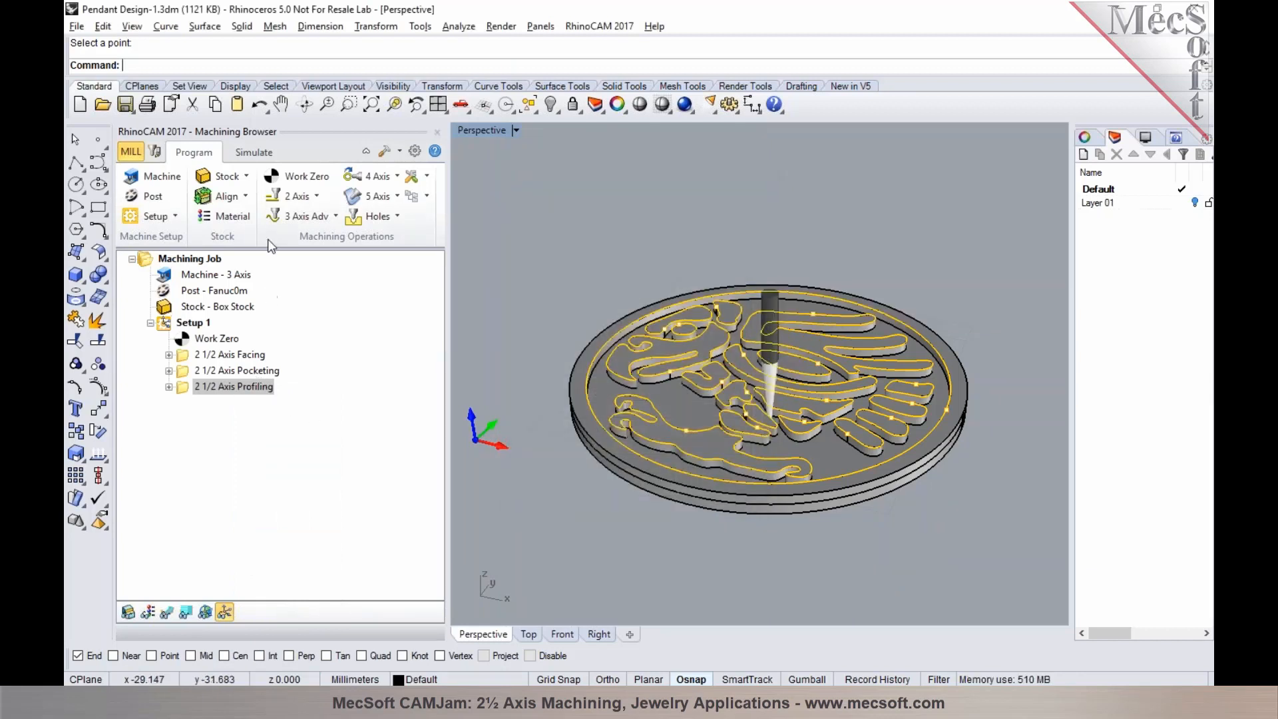
- Simulate the profiling operation again, advance it to the end, and examine the colored cuts along the walls from several angles
click(256, 152)
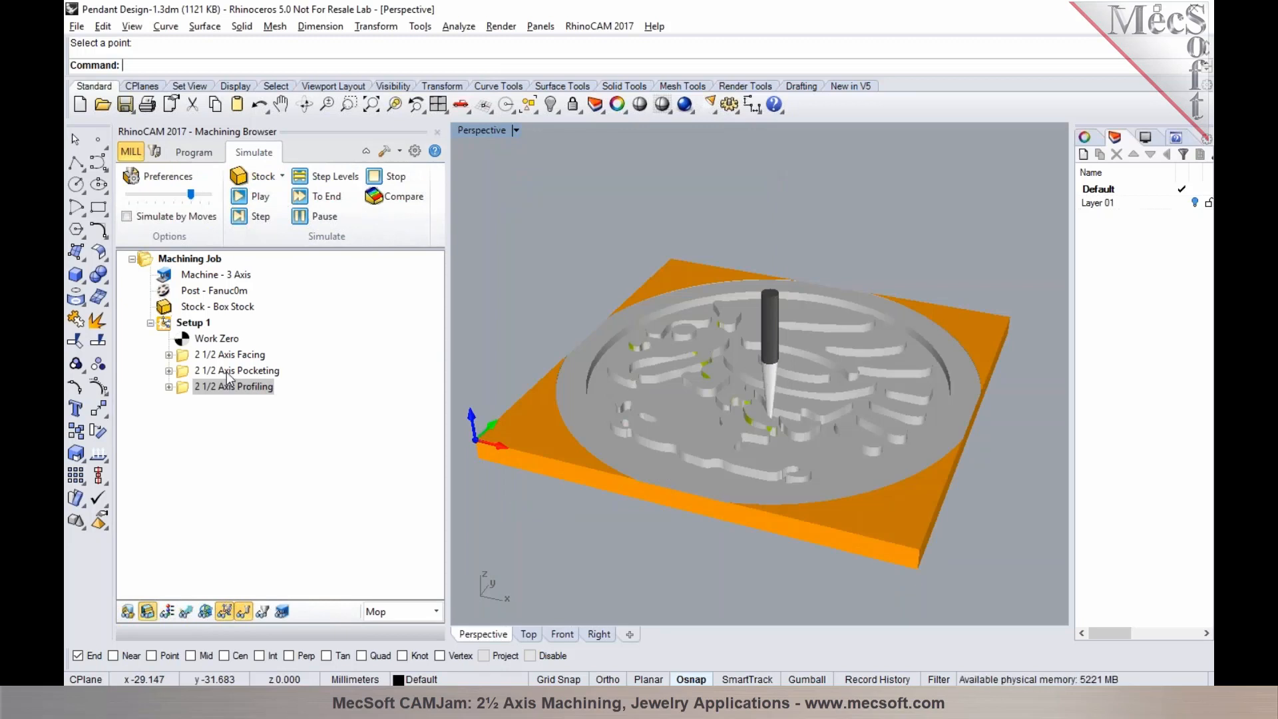
click(227, 372)
click(230, 387)
click(256, 196)
right_drag(600, 401, 717, 378)
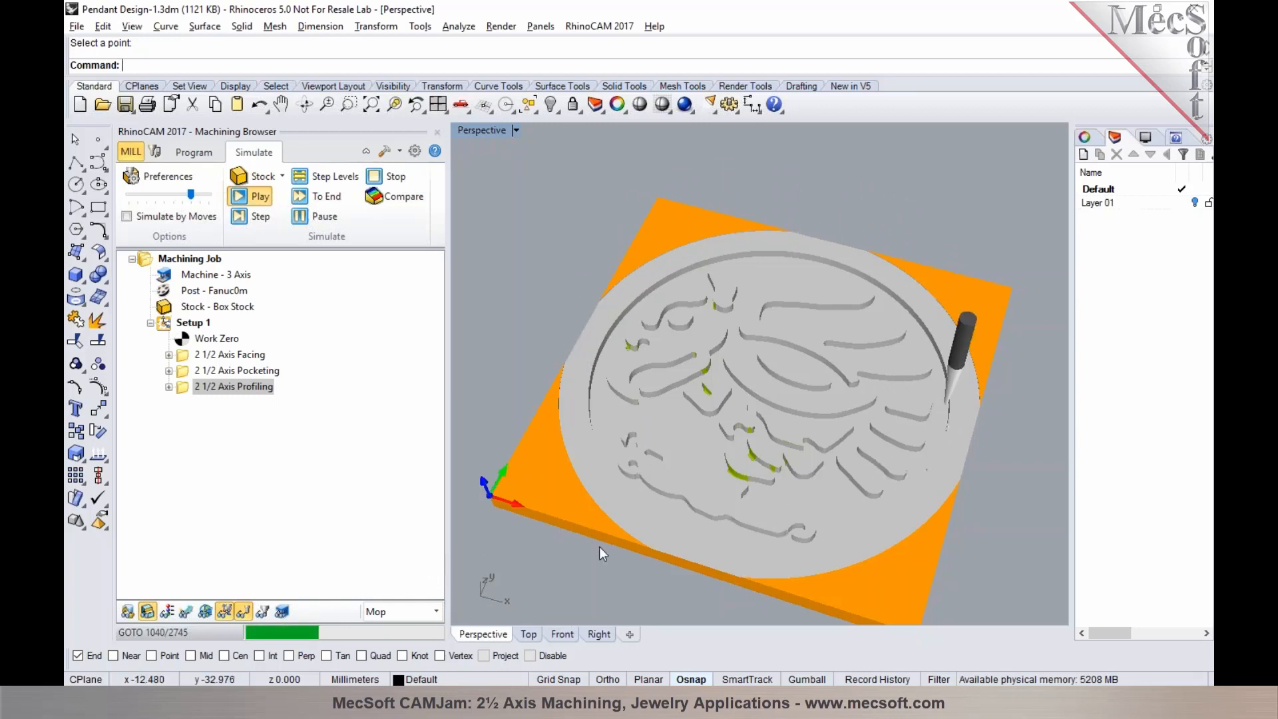
right_drag(708, 524, 712, 436)
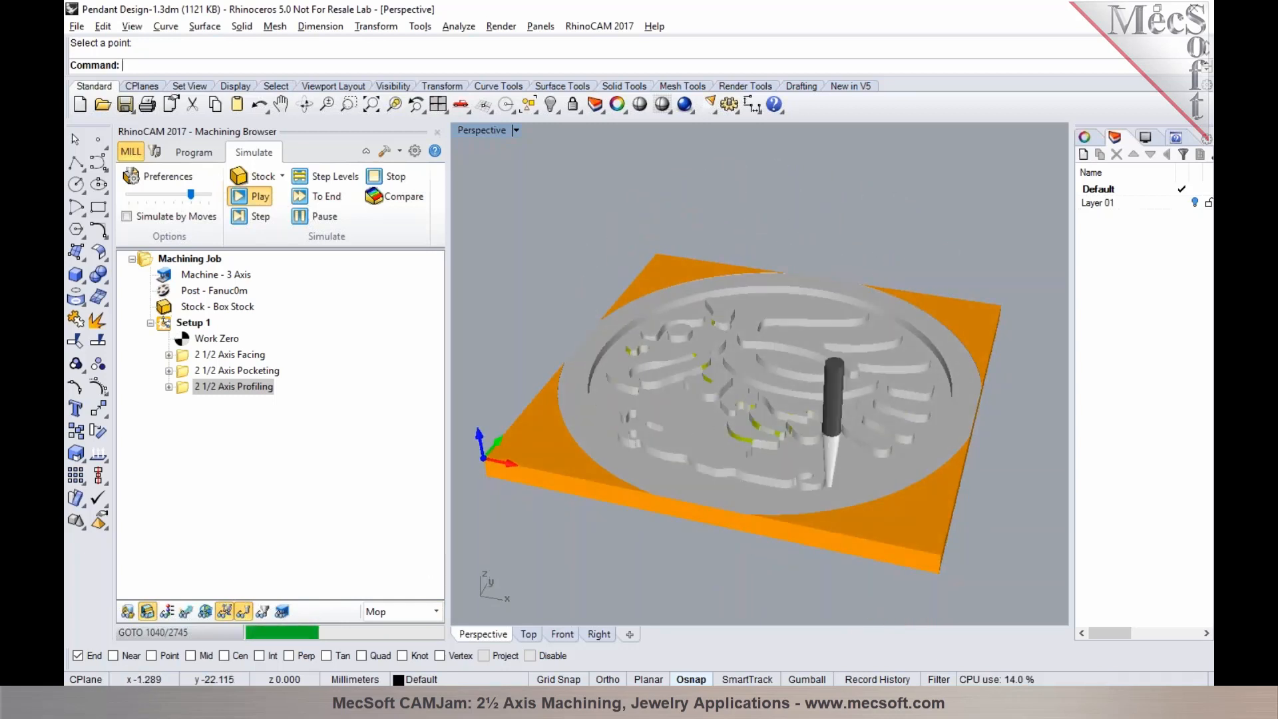
click(302, 221)
click(307, 198)
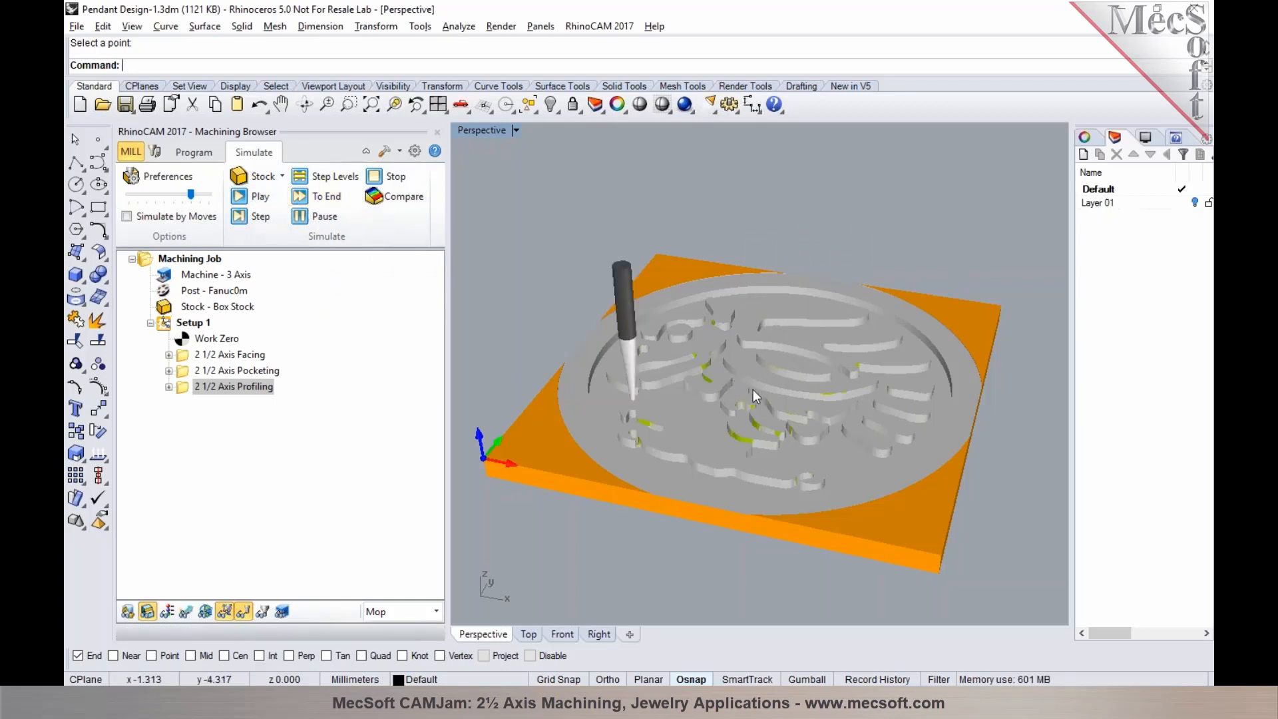
right_drag(753, 388, 704, 366)
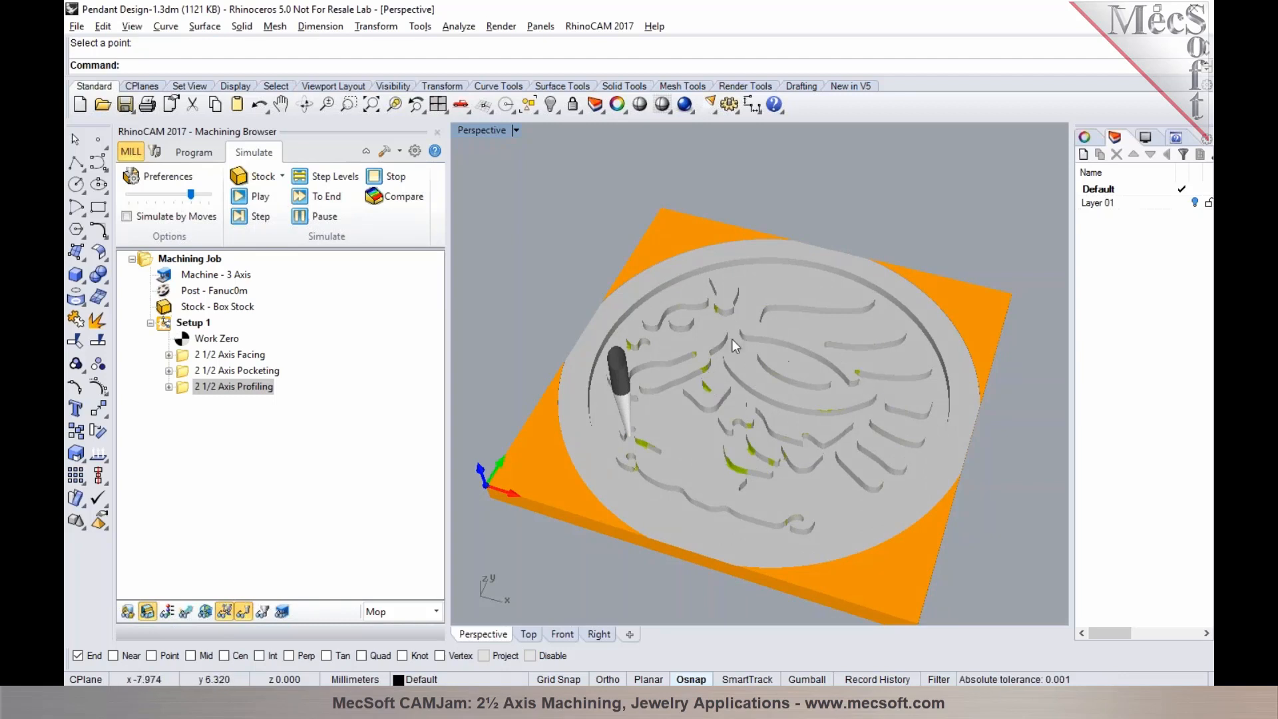
- Duplicate the 2 1/2 Axis Profiling operation by copying and pasting it below the original in Setup 1
click(191, 152)
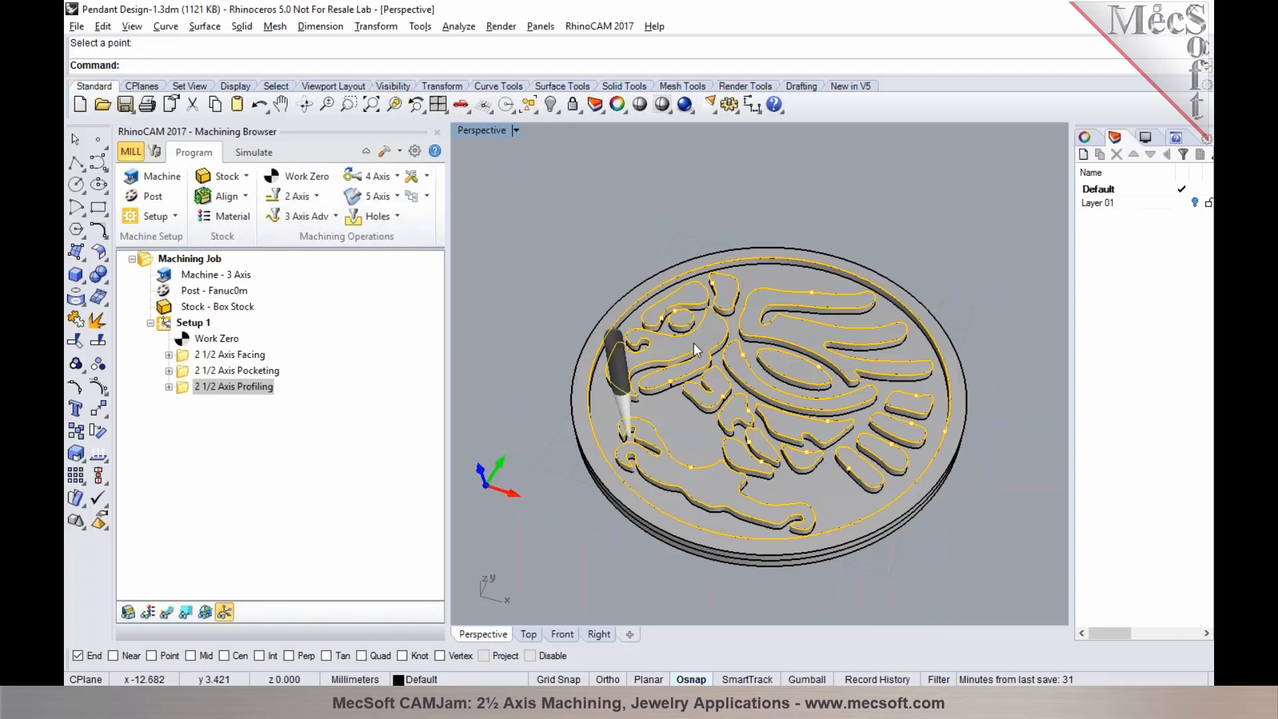
right_drag(694, 578, 685, 536)
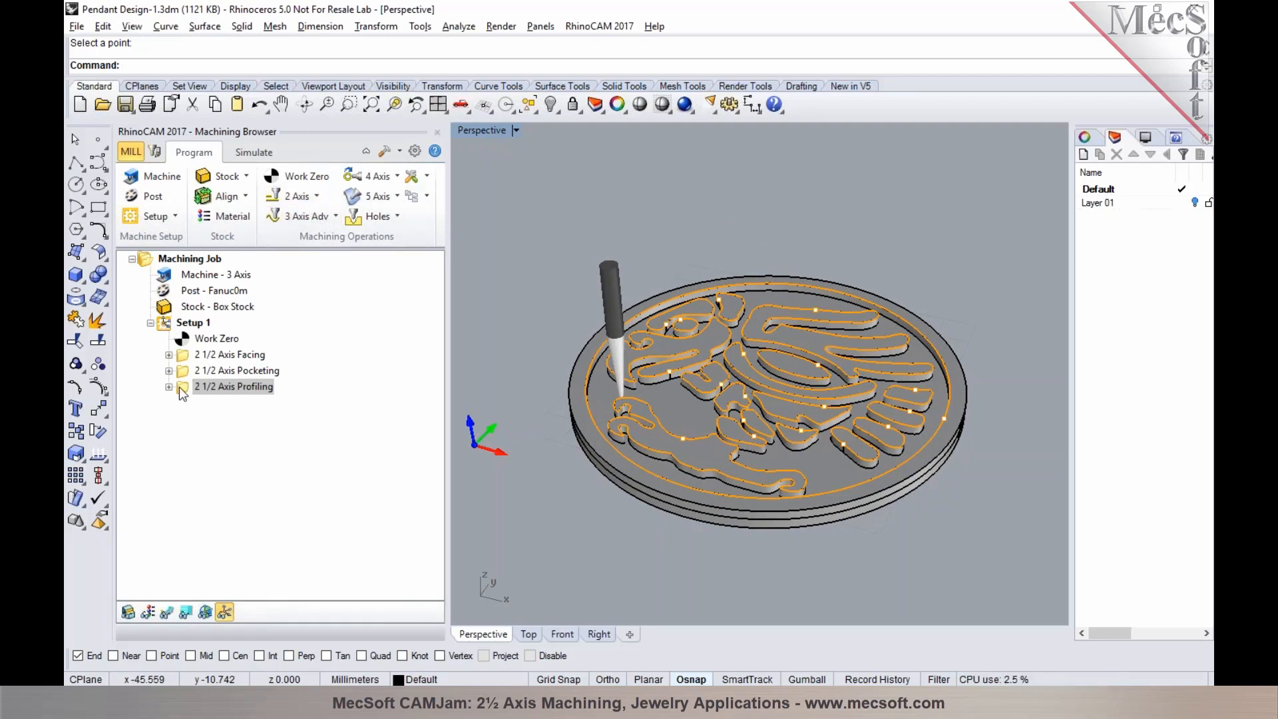
click(316, 198)
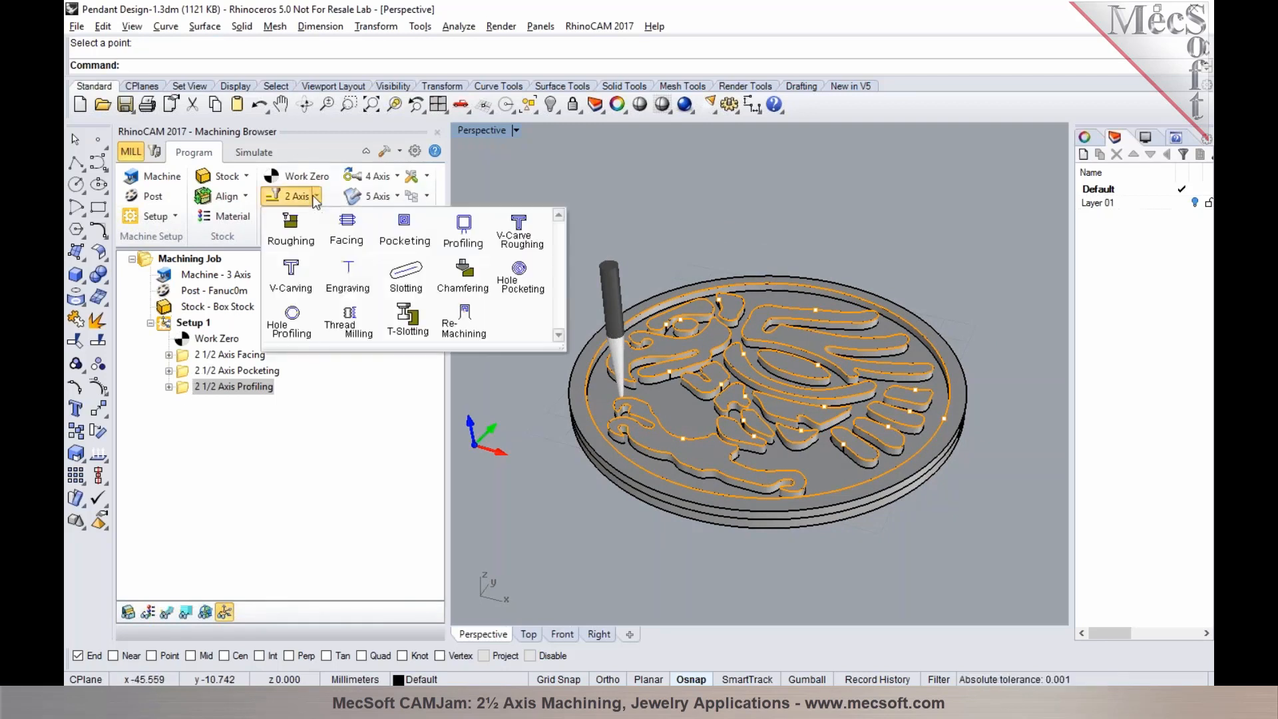
click(316, 198)
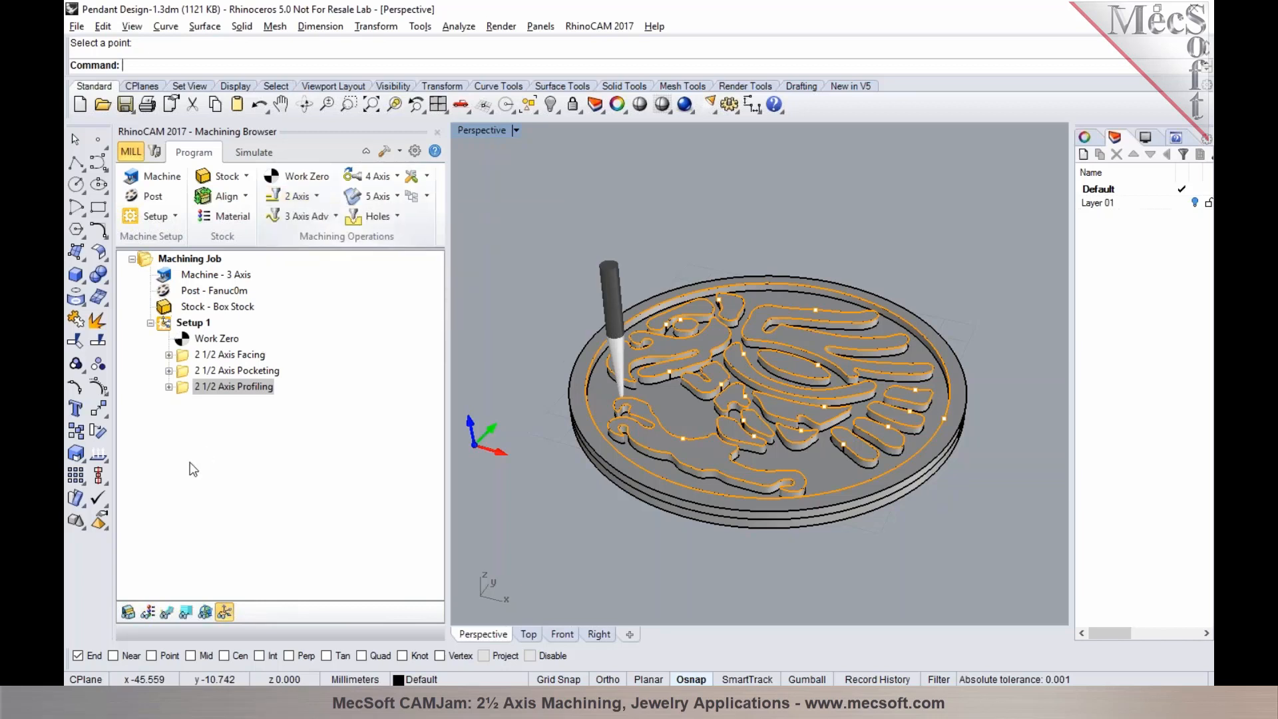
right_click(184, 388)
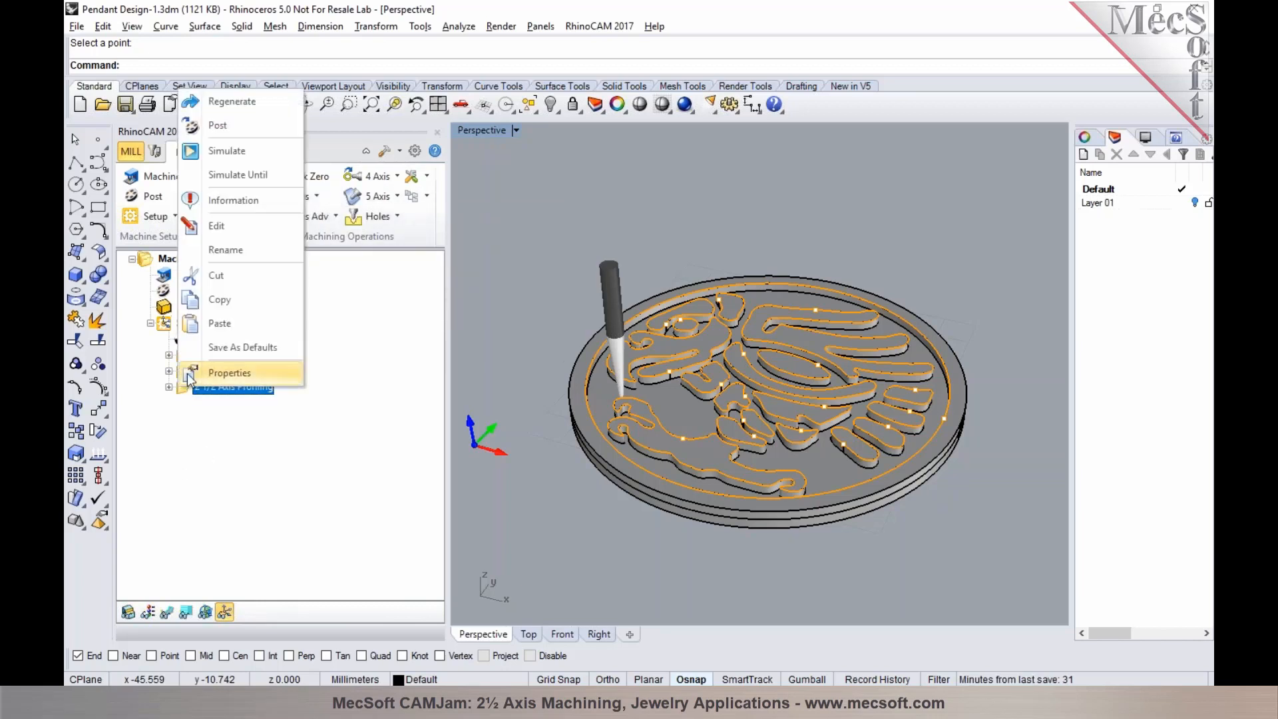
click(199, 301)
right_click(186, 386)
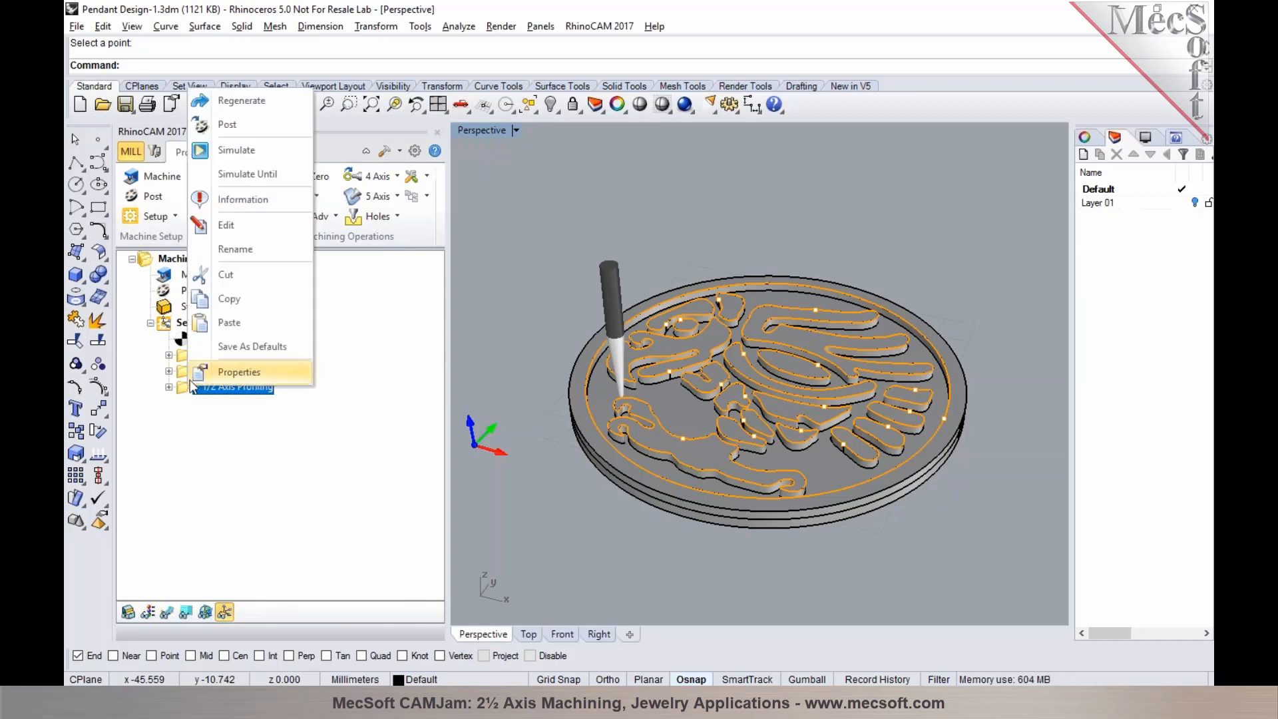
click(206, 324)
click(185, 402)
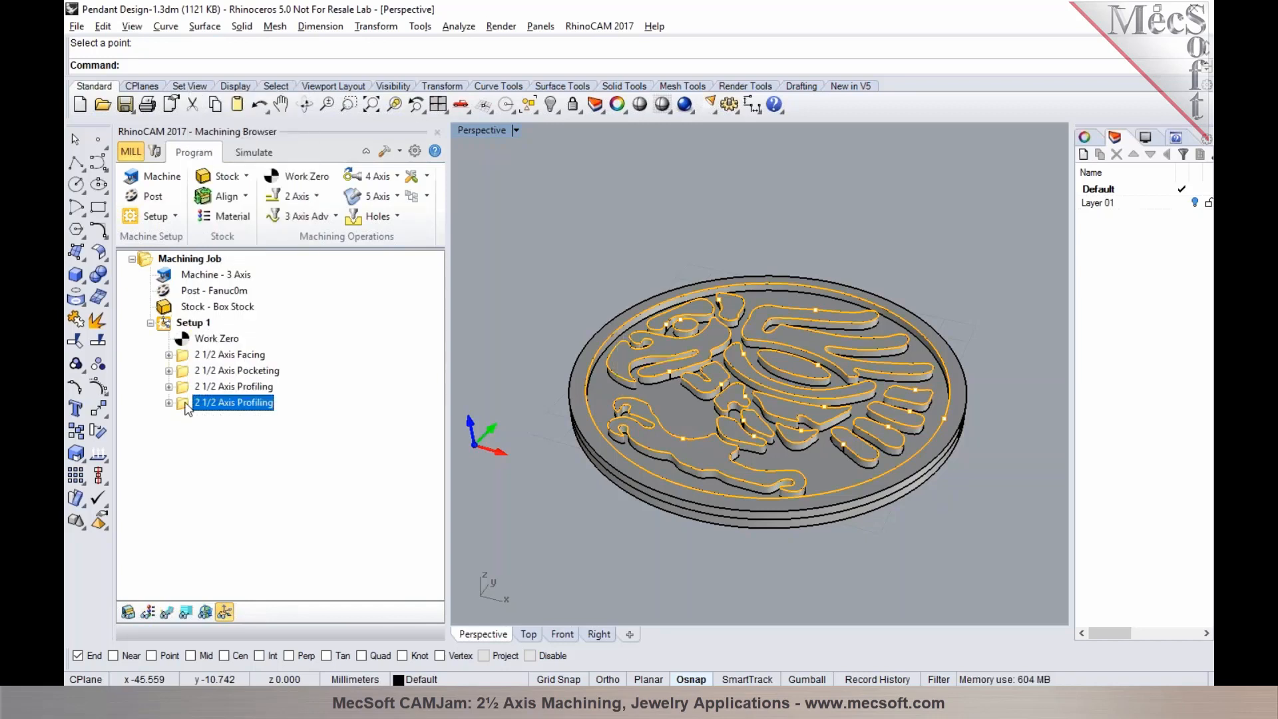
- Replace all machining regions of the copied profiling operation with the pendant's upper outer rim curve
double_click(184, 403)
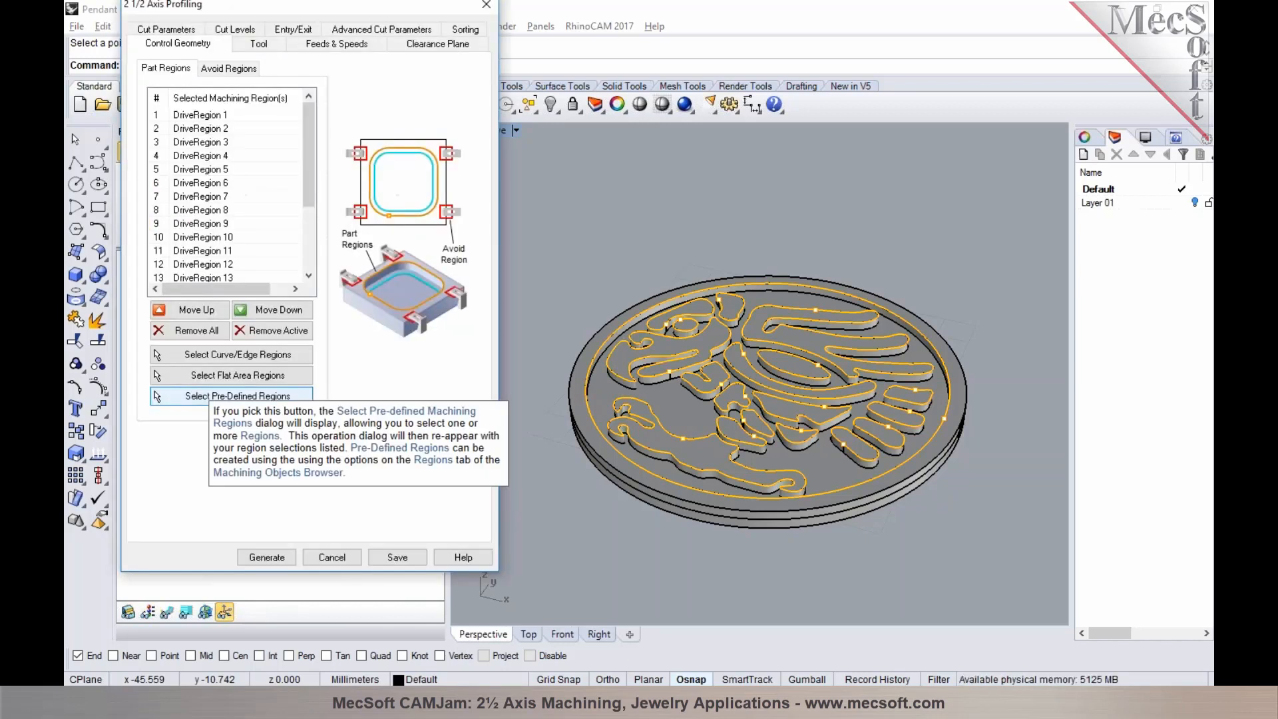
click(194, 331)
click(200, 355)
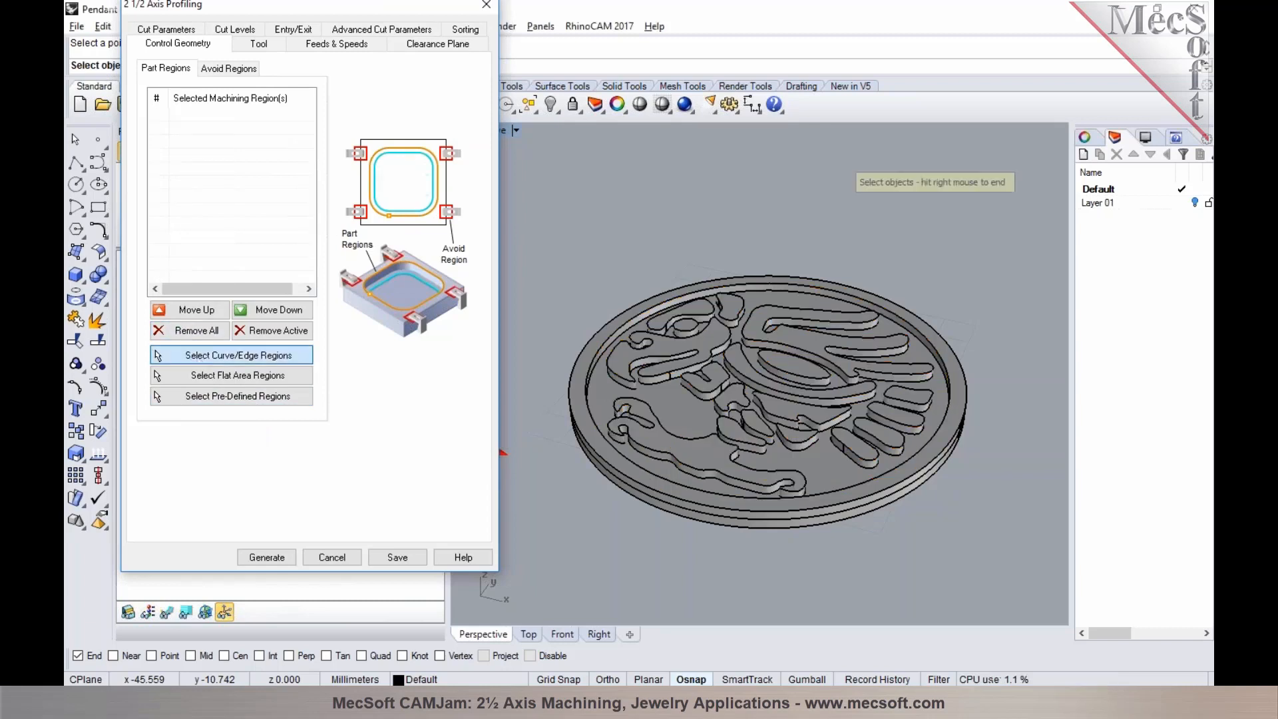
click(693, 526)
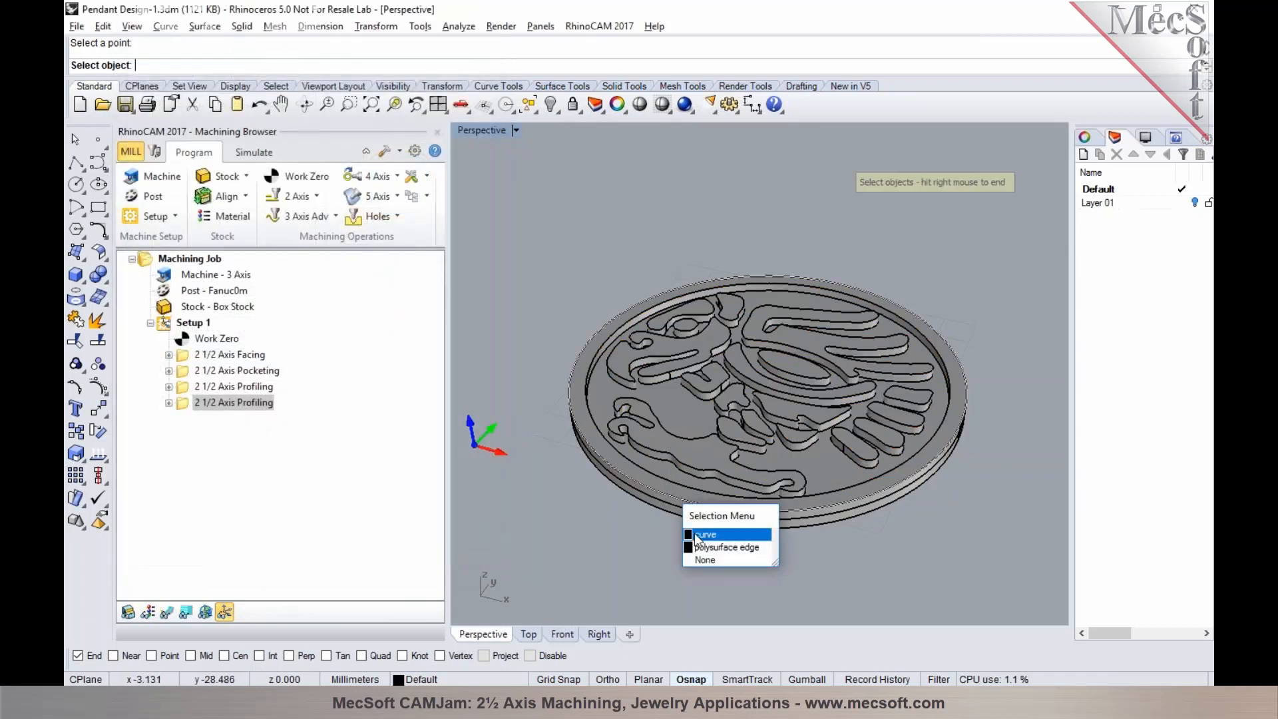
click(705, 535)
right_click(695, 538)
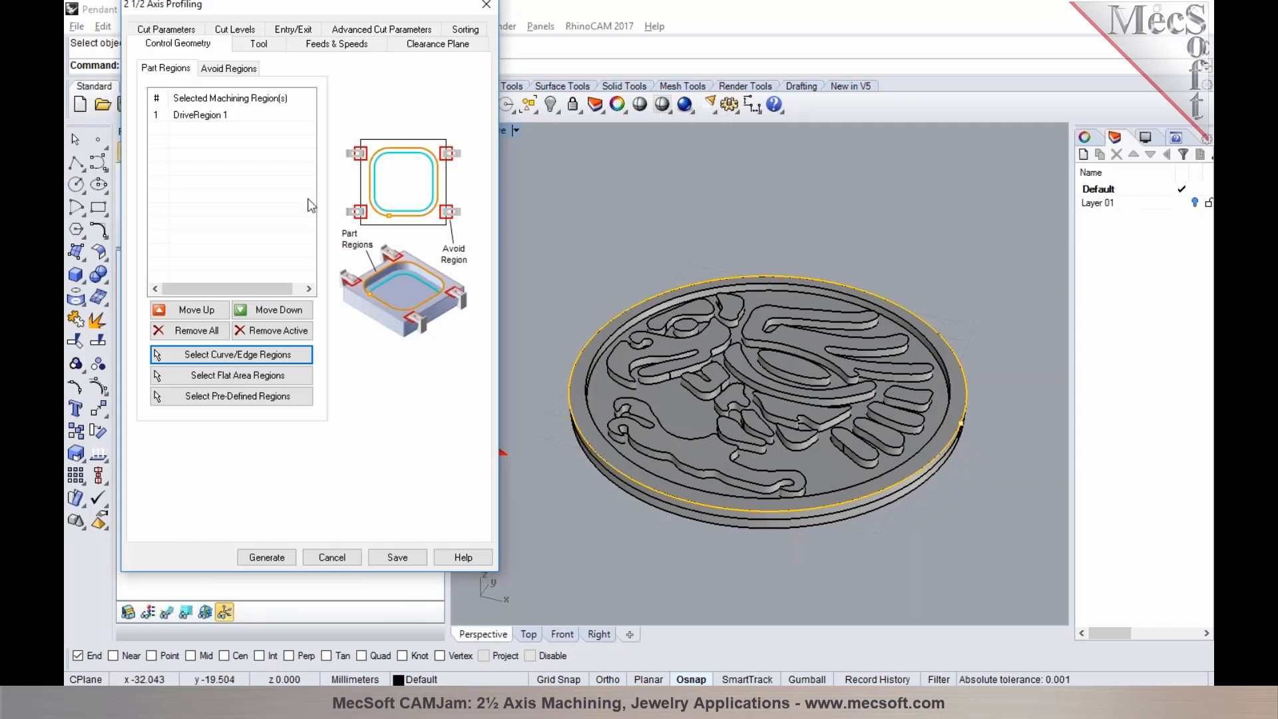
- Assign the FLATMILL - 3.175 MM (1/8 IN) tool to the copied profiling operation and review its cut parameters
click(256, 44)
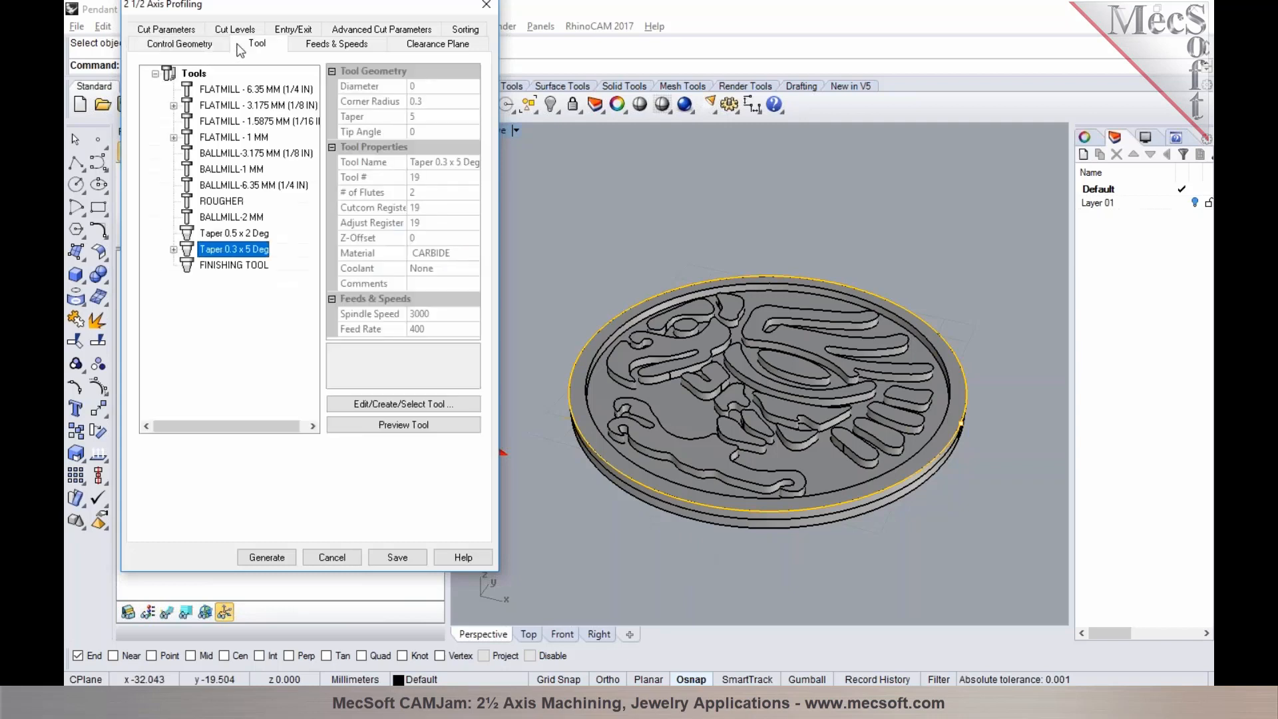
click(241, 106)
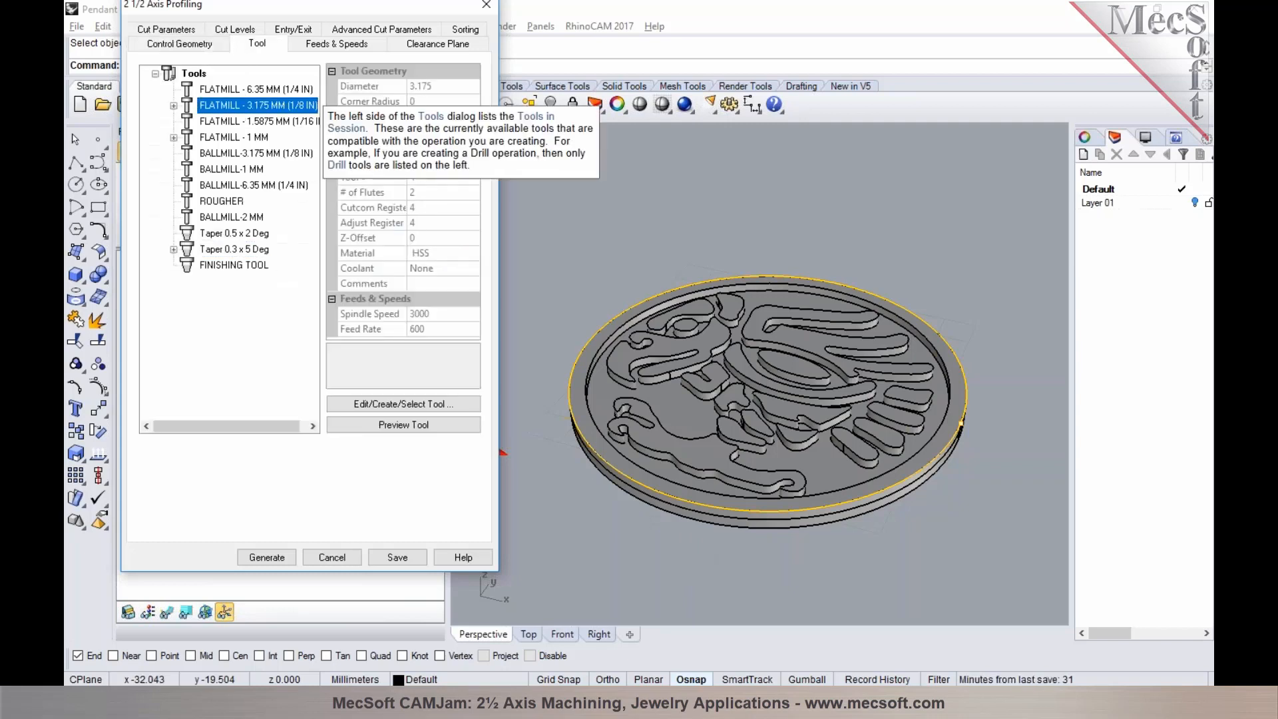
click(166, 29)
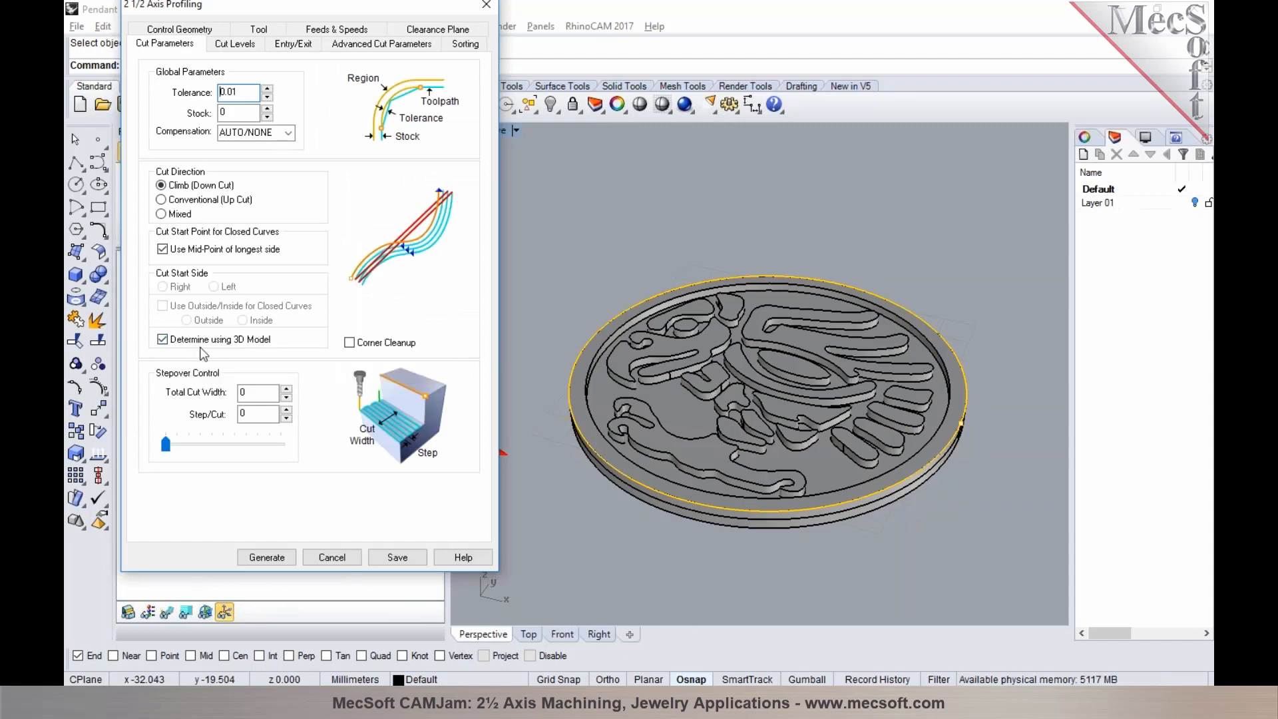
- Pick a total cut depth of 2.88237 on the pendant's outer wall with Near snap enabled, and set the rough depth per cut to 1.44119
click(231, 45)
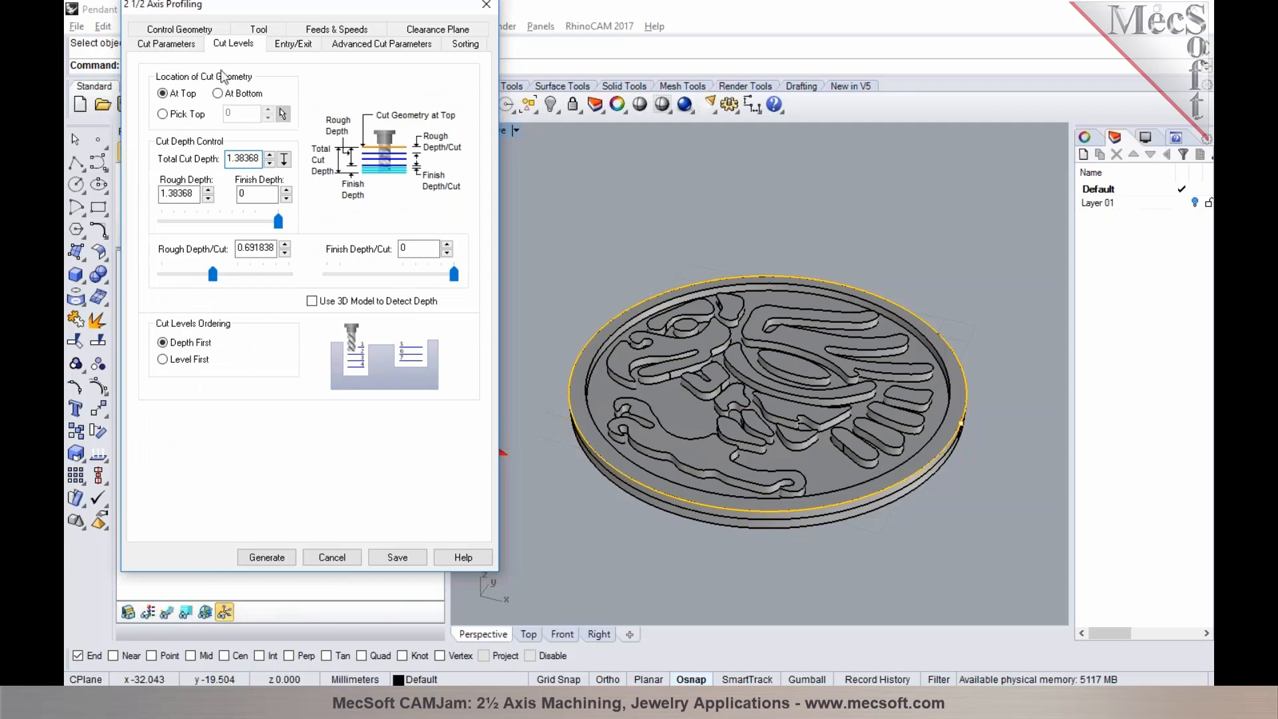
click(284, 158)
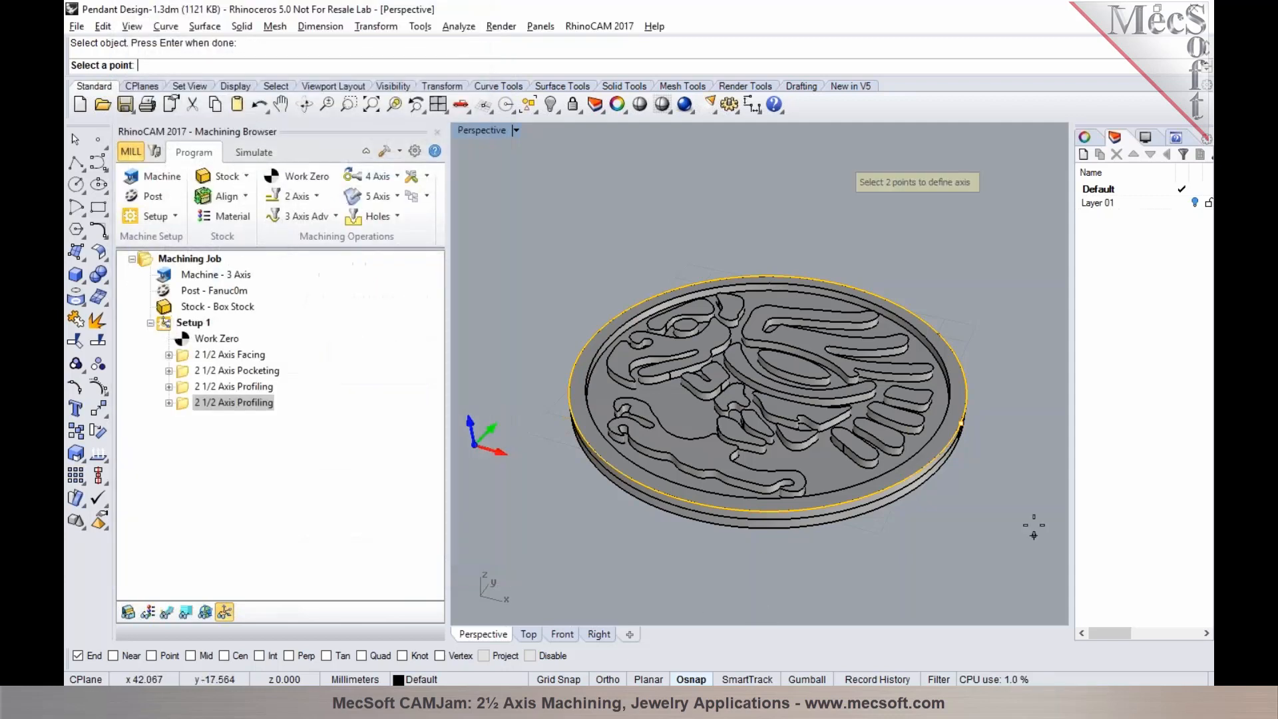
right_drag(922, 518, 897, 494)
click(113, 656)
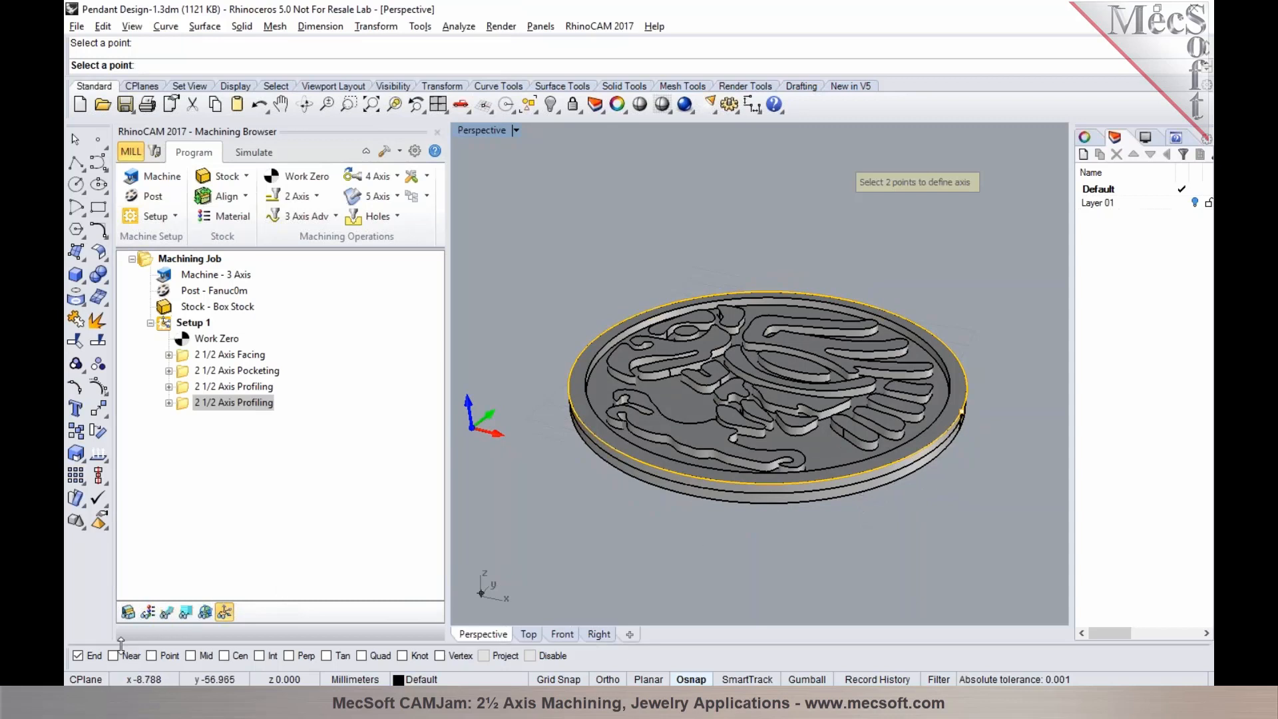
click(689, 496)
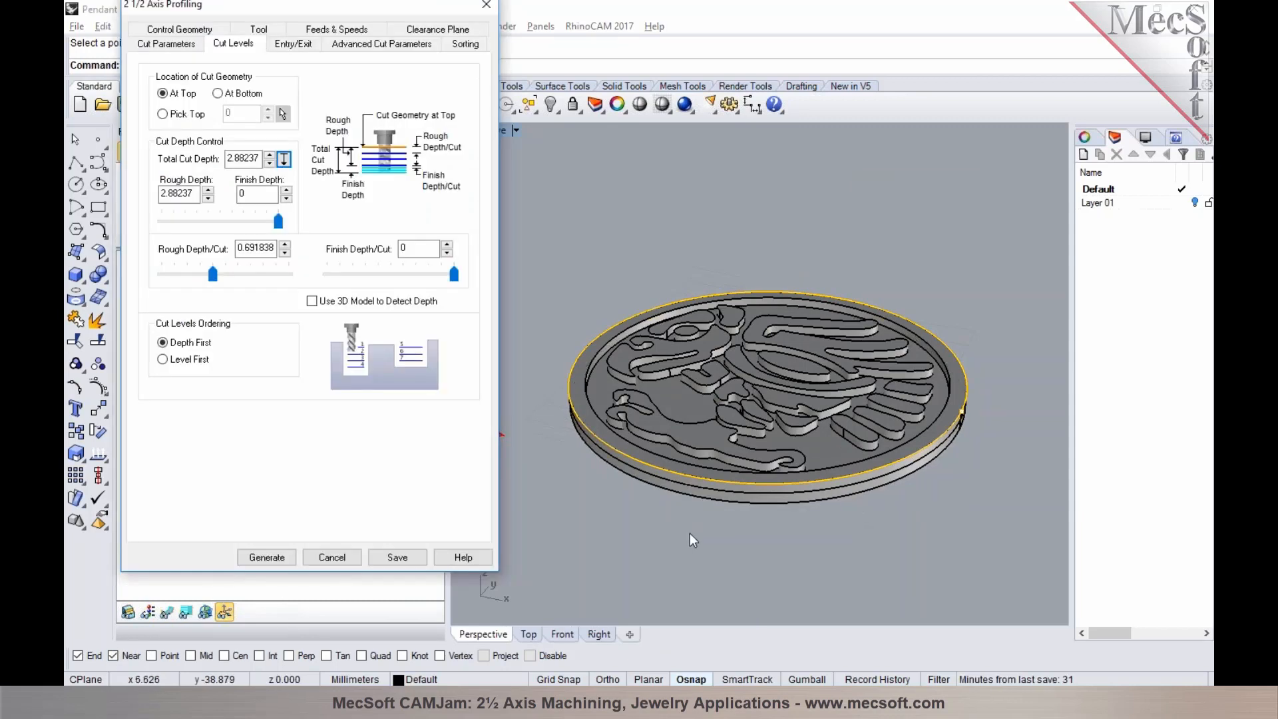
drag(218, 274, 258, 285)
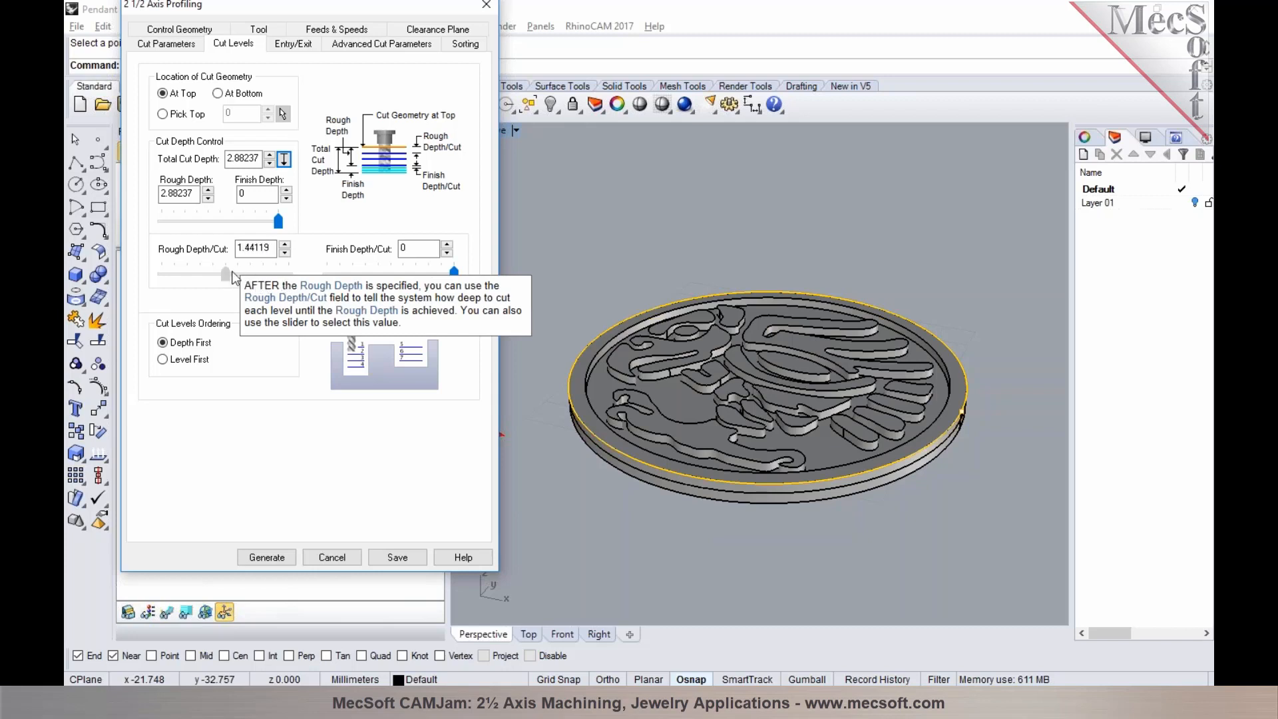
- Review the entry/exit motions, add 4 rectangular bridges with a height of 1, and generate the outer profiling toolpath
click(290, 46)
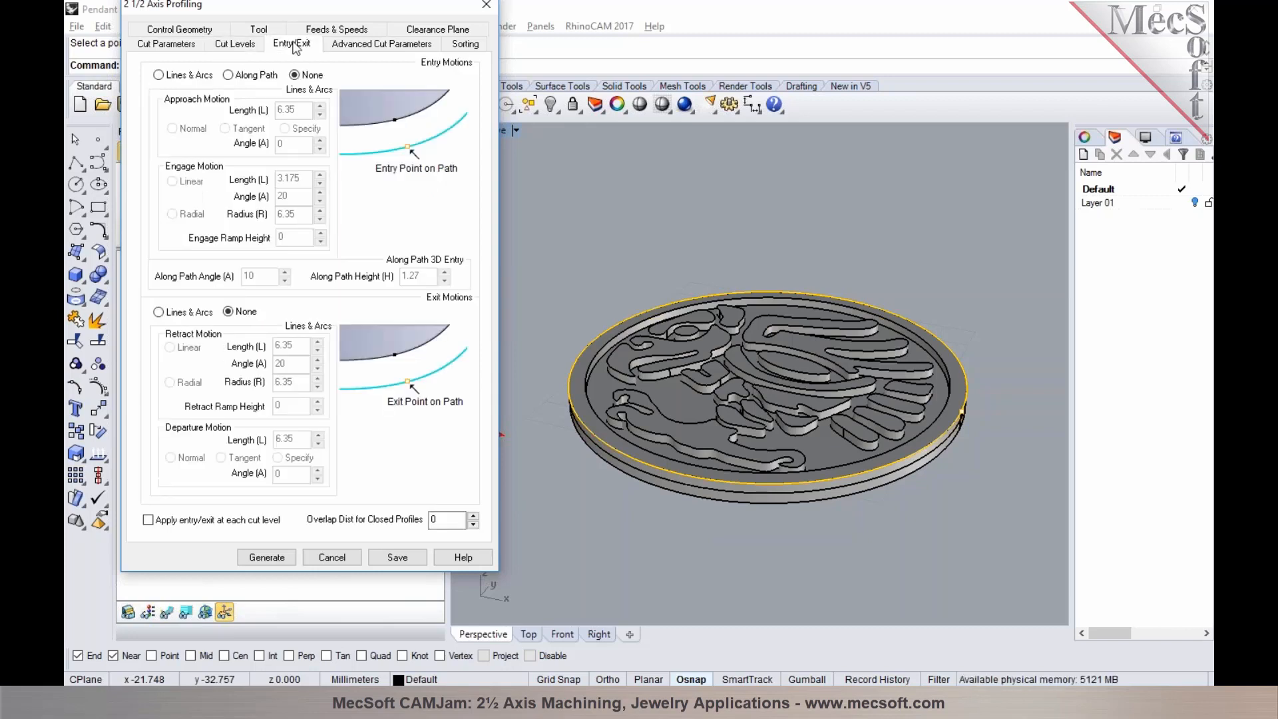
click(353, 48)
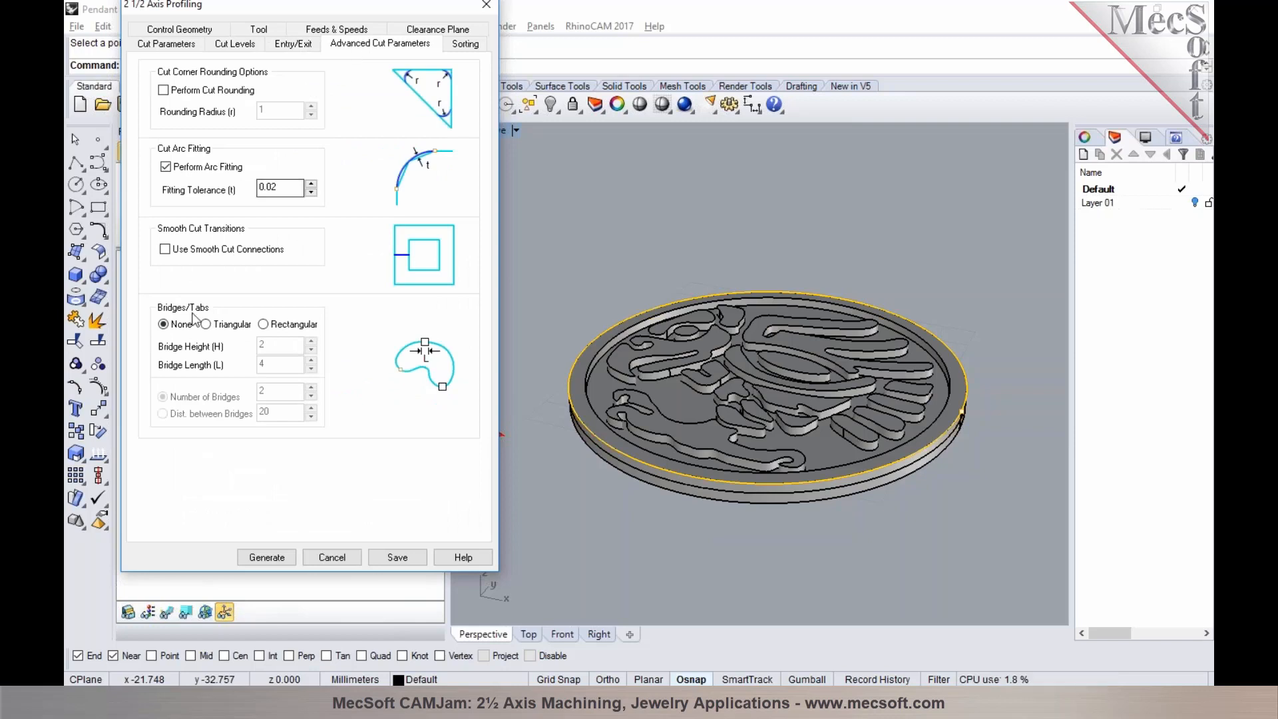
click(265, 325)
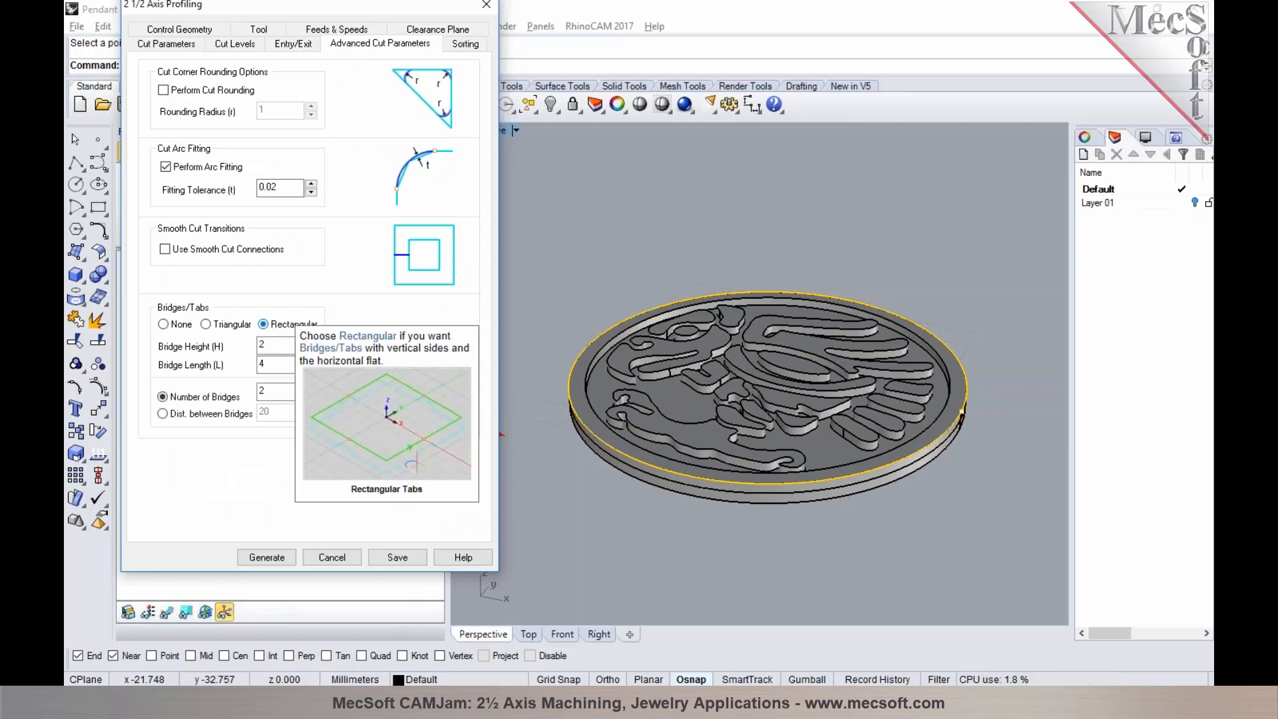
click(258, 348)
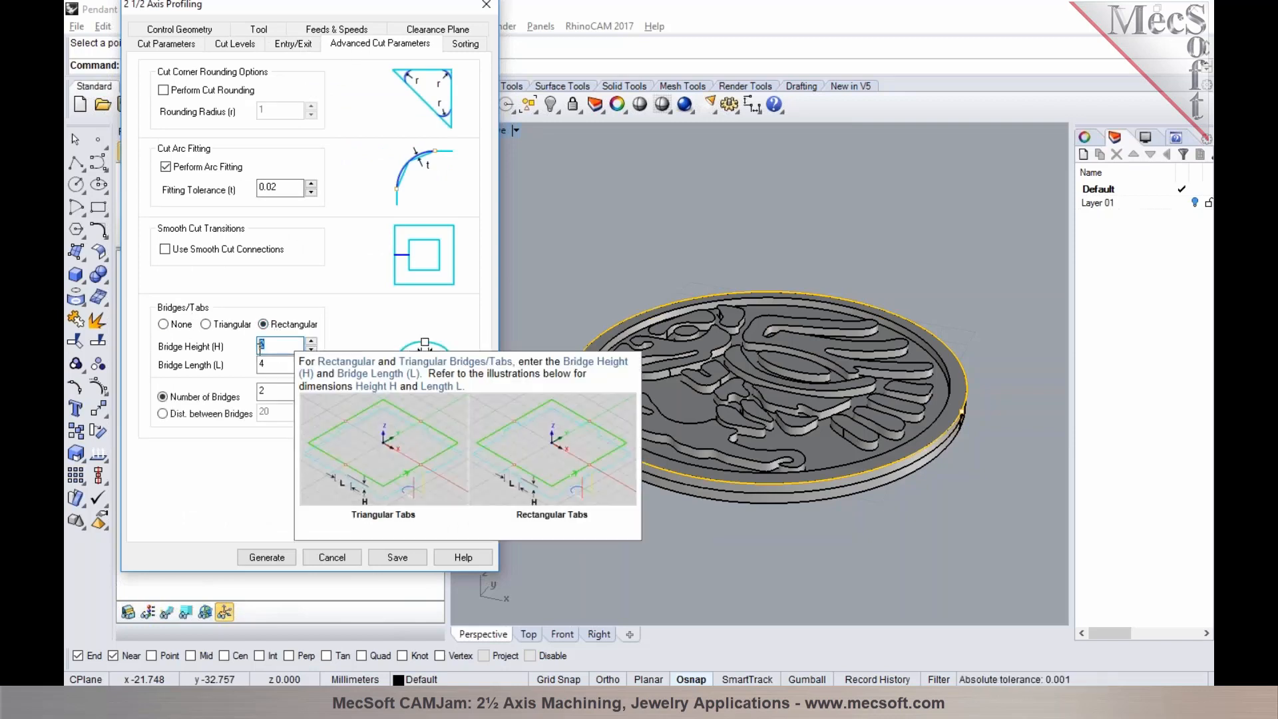
key(Tab)
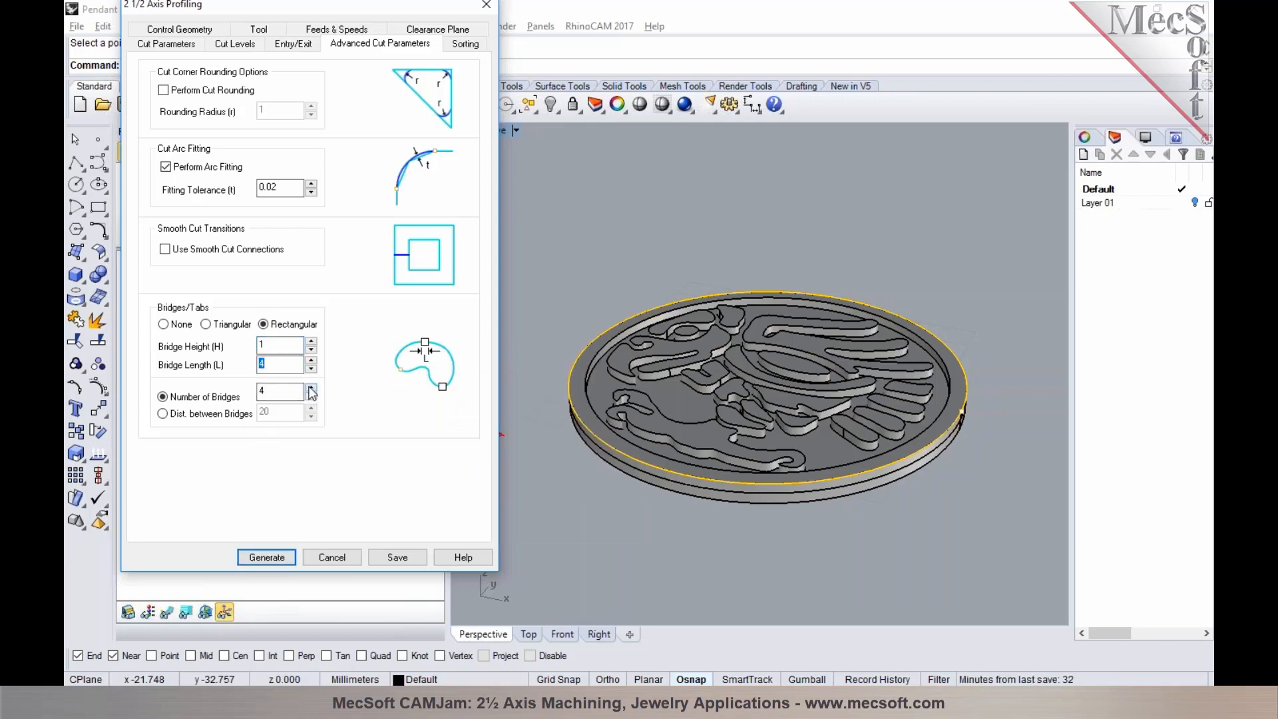
click(288, 392)
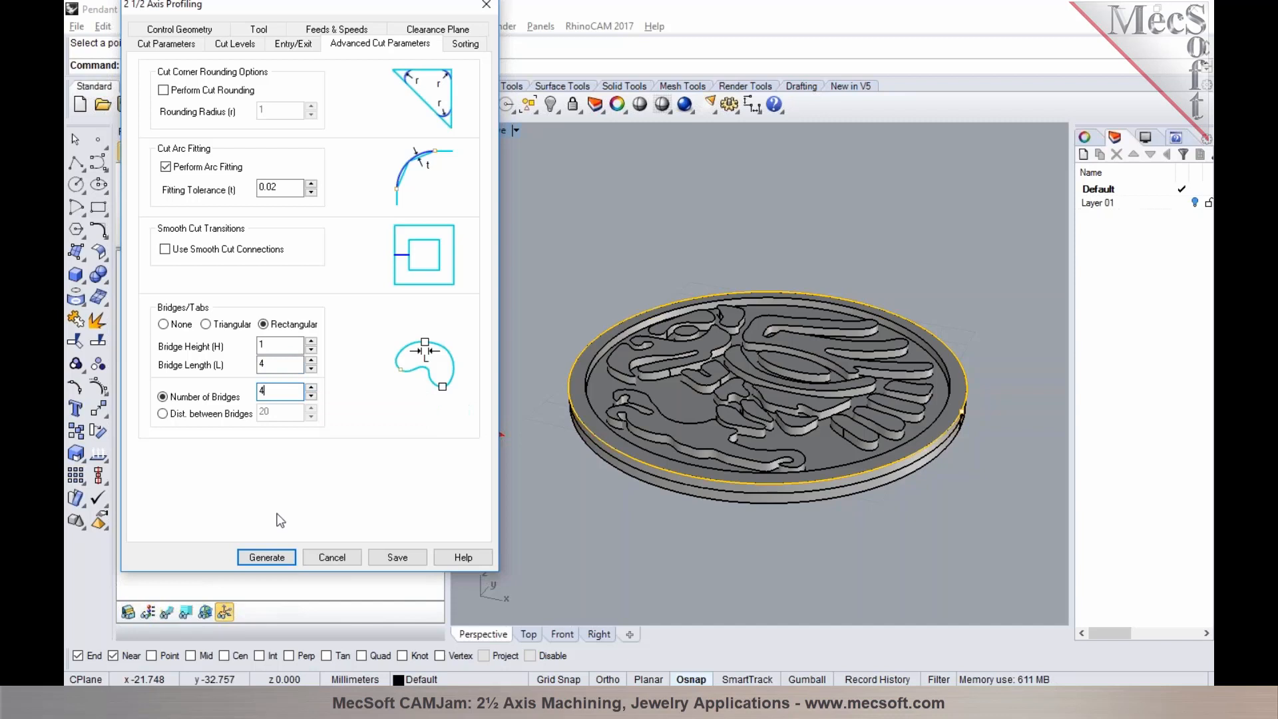
click(267, 558)
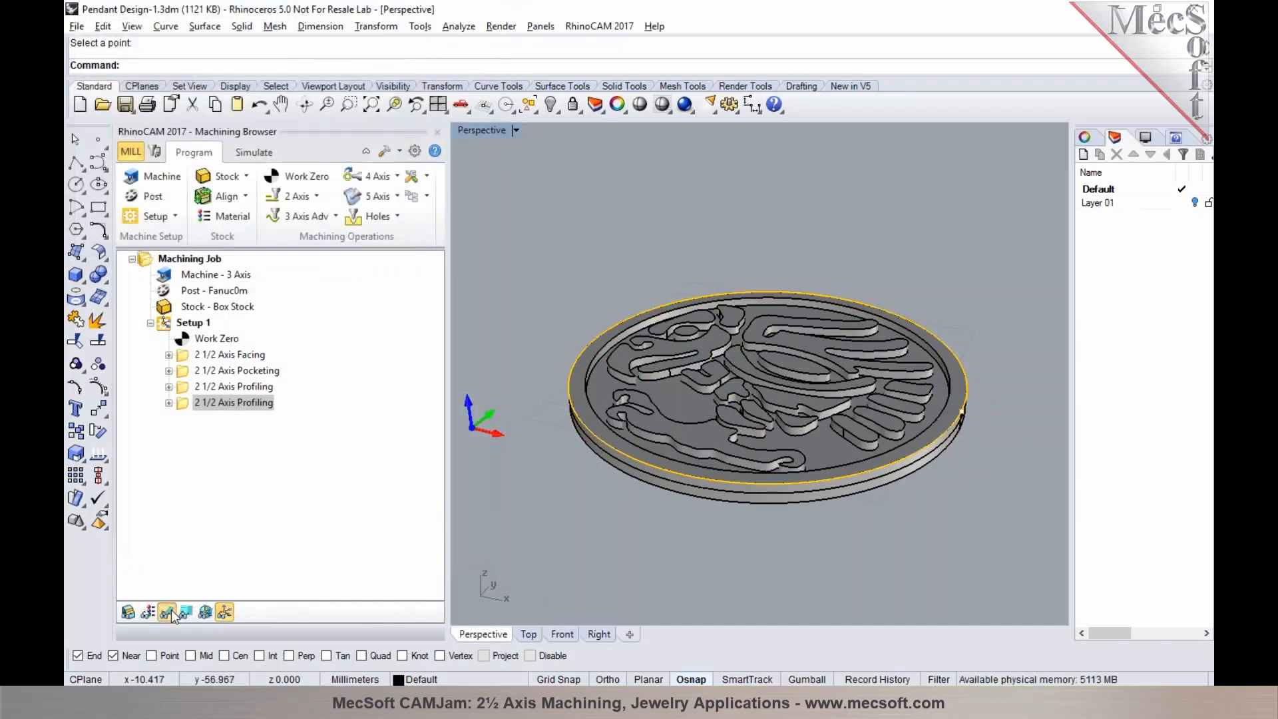
- Inspect the outer cutout toolpath around the pendant and set the last profiling operation's simulation color to blue
right_drag(861, 502, 832, 500)
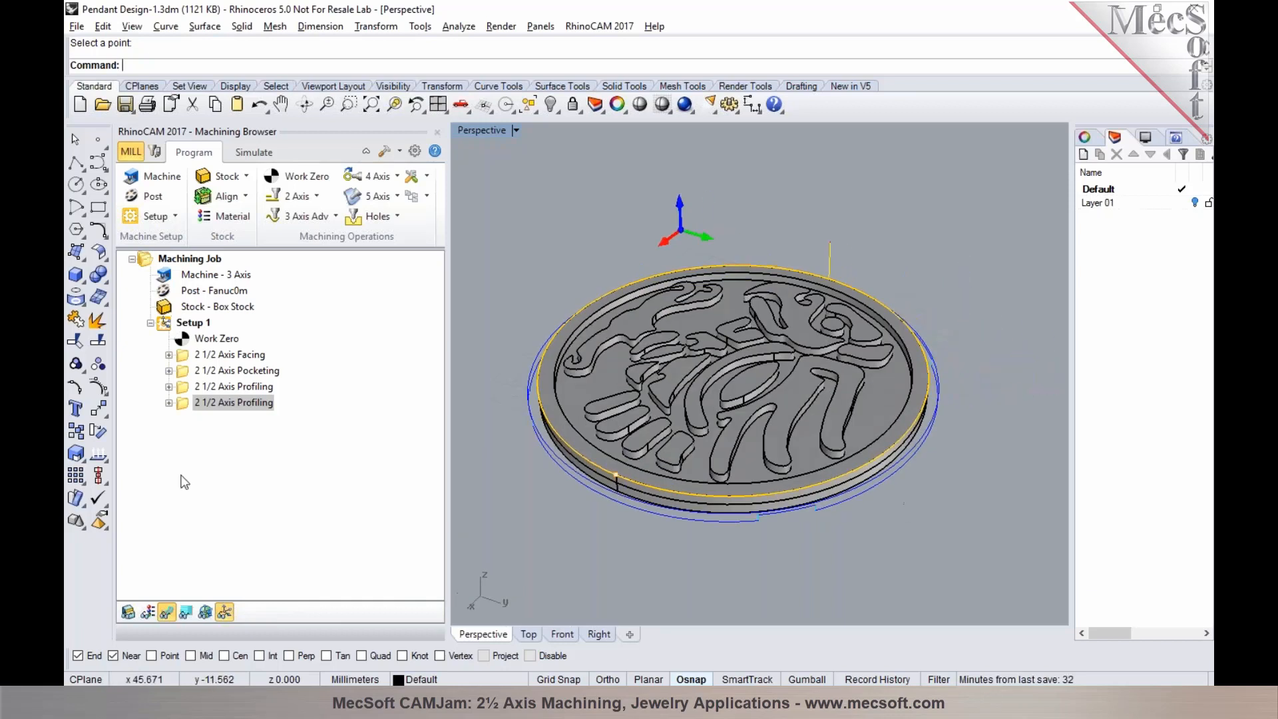
right_drag(491, 527, 786, 513)
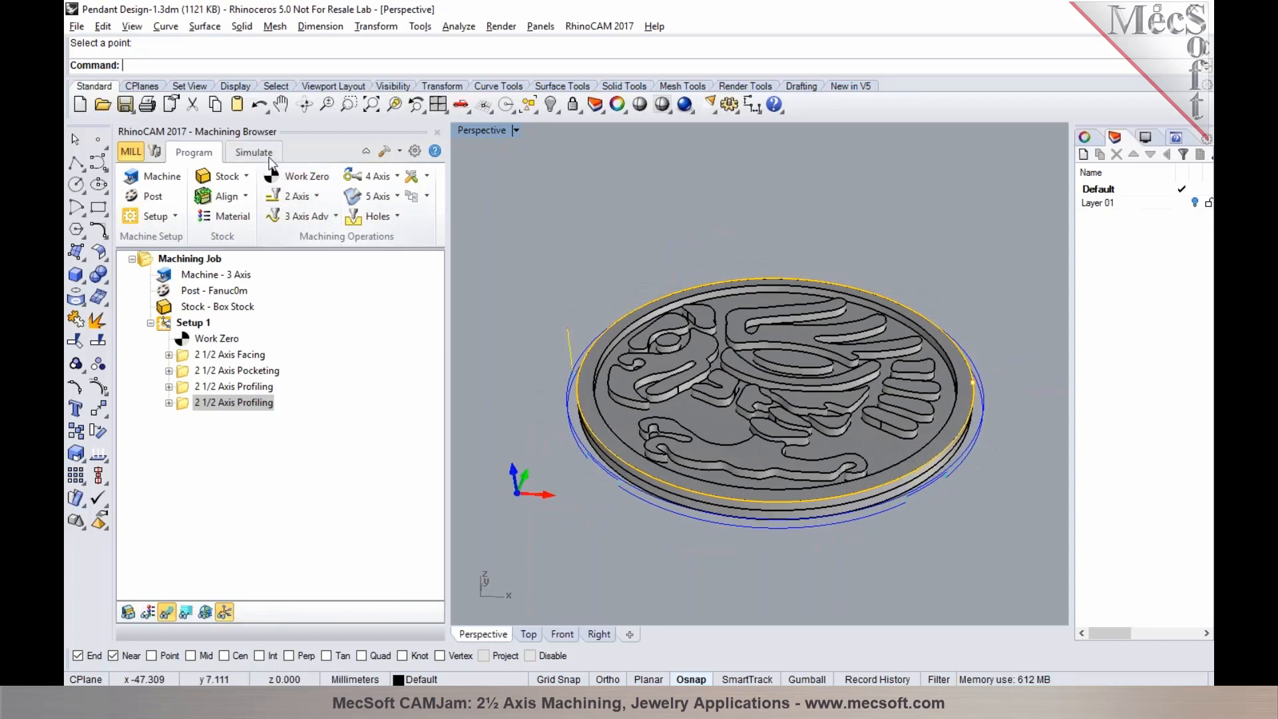
click(269, 163)
right_click(220, 403)
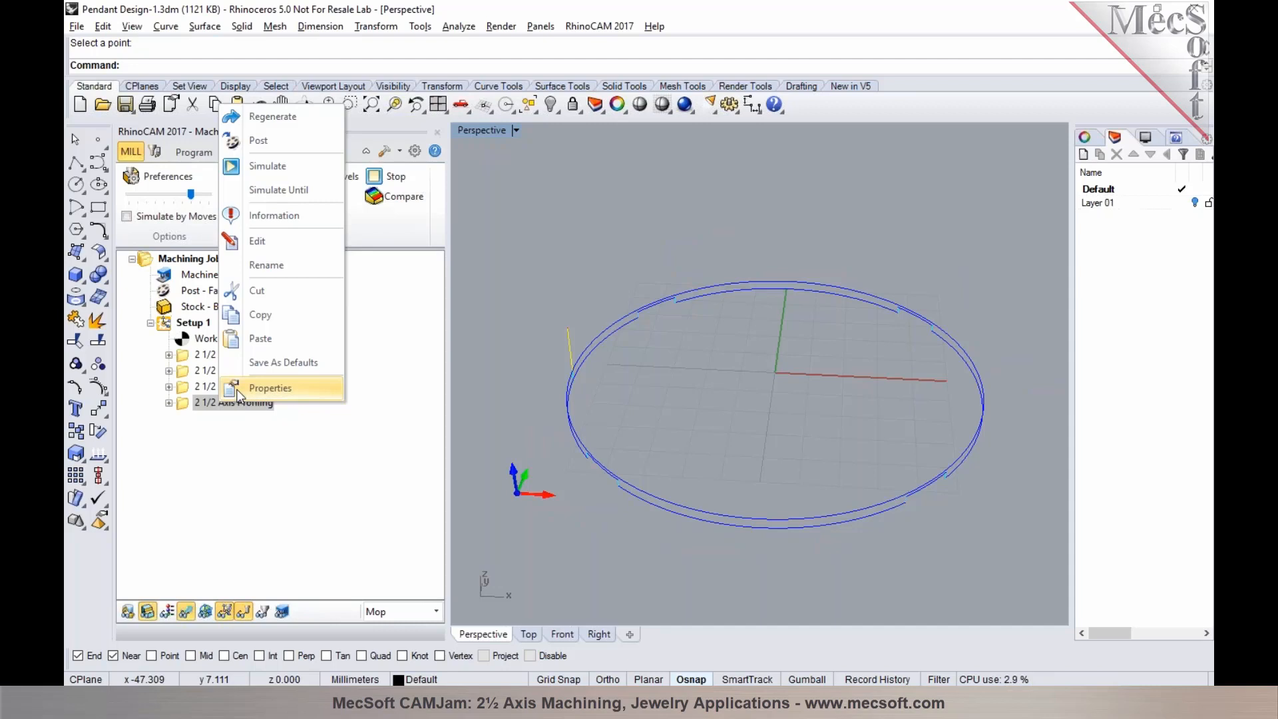
click(238, 389)
click(749, 269)
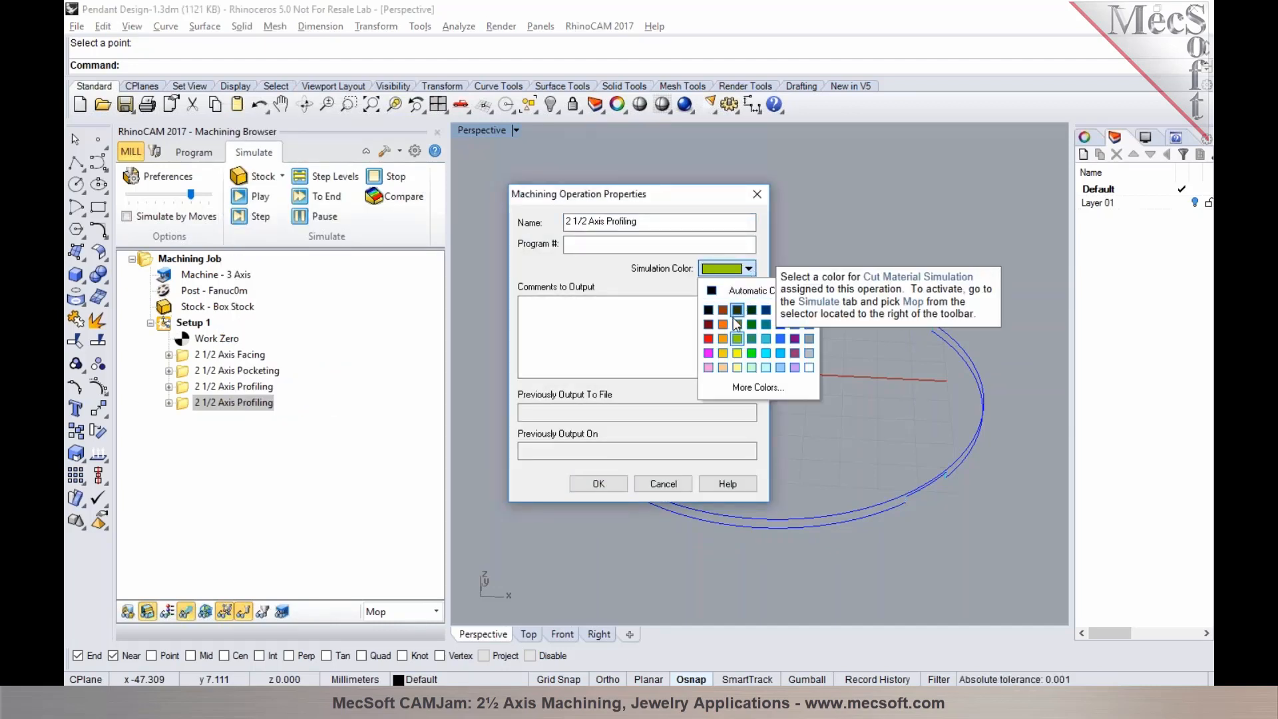
click(781, 340)
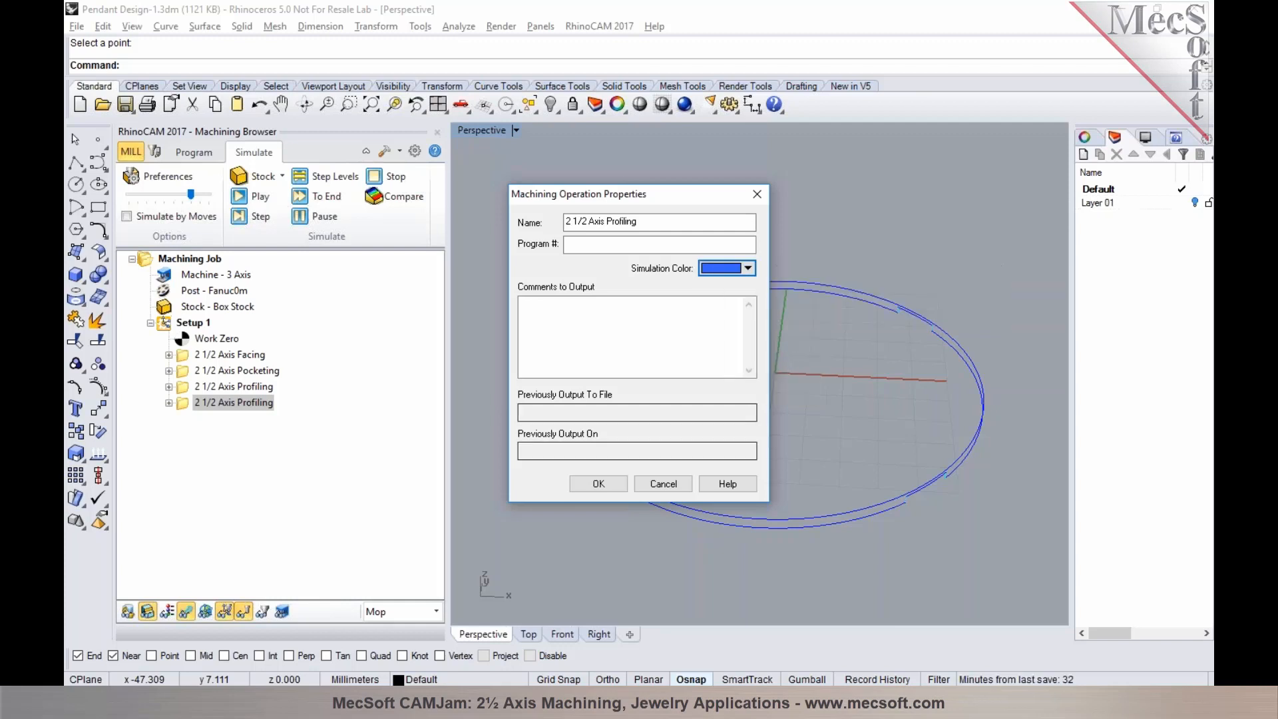
click(598, 485)
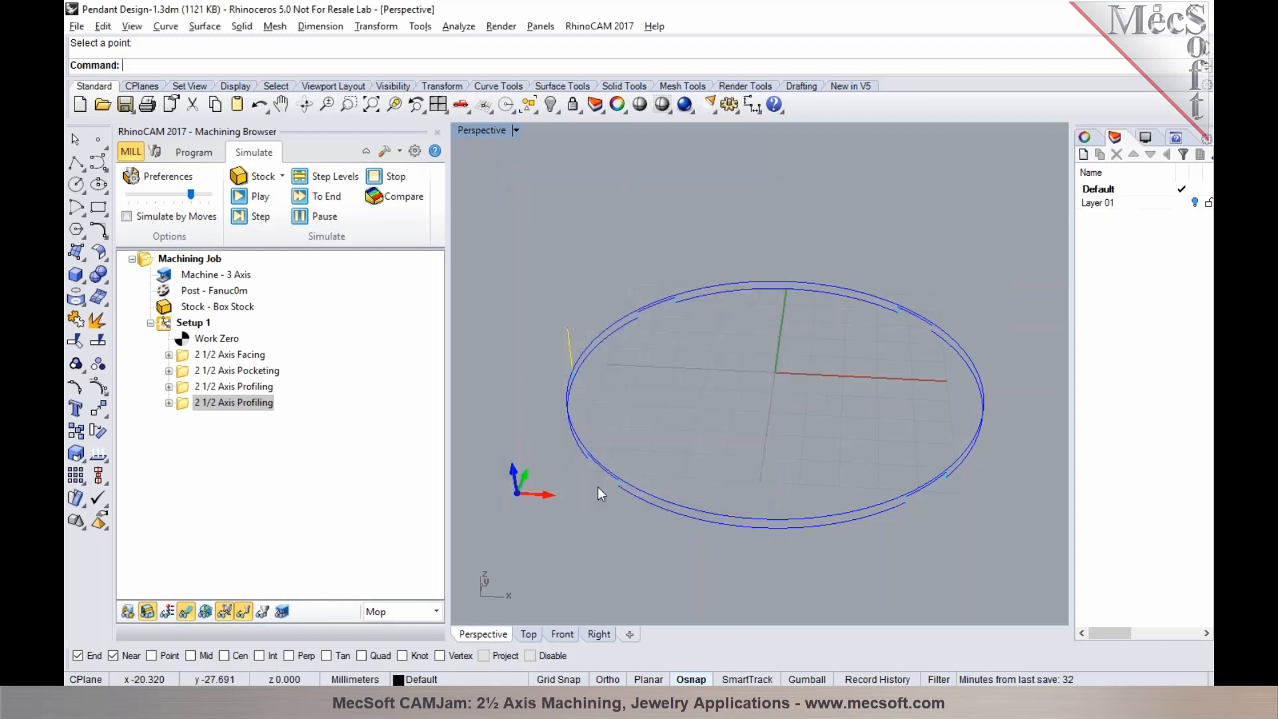
- Simulate the outer profiling cut with material colored by Mop, and inspect the bridges around the pendant from several angles
click(435, 612)
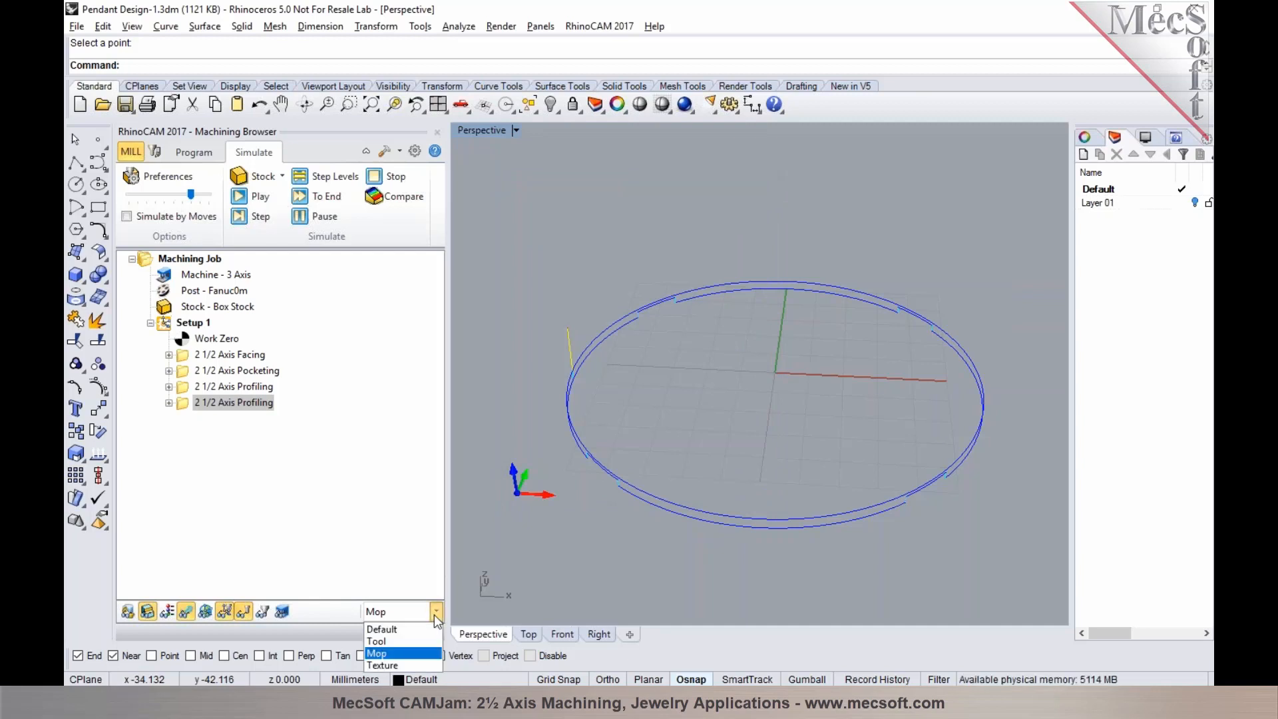
click(422, 655)
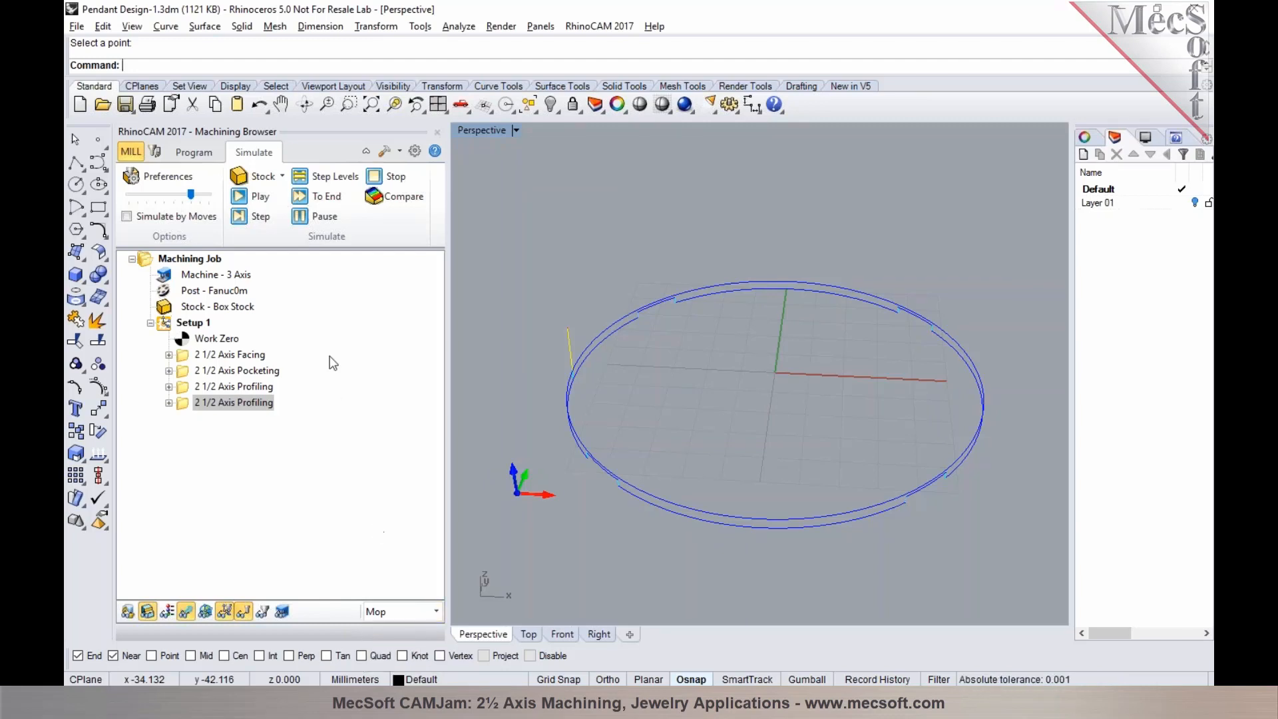
click(242, 198)
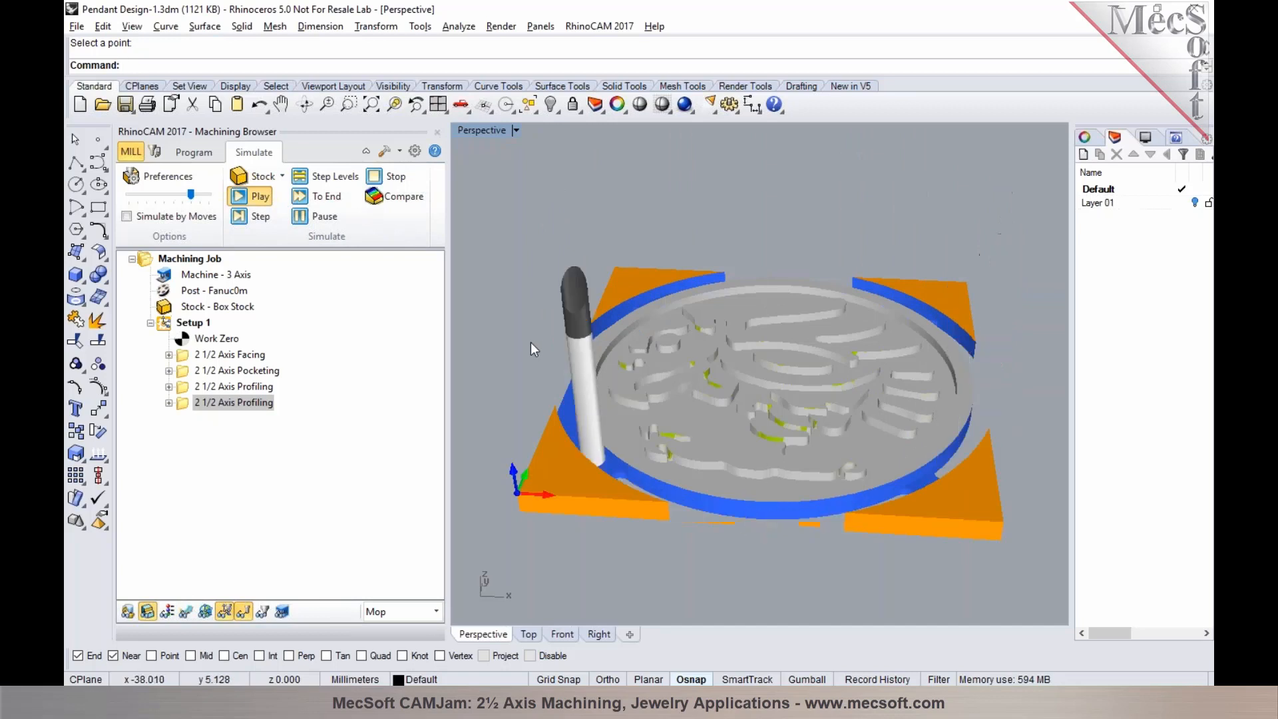
right_drag(577, 354, 603, 506)
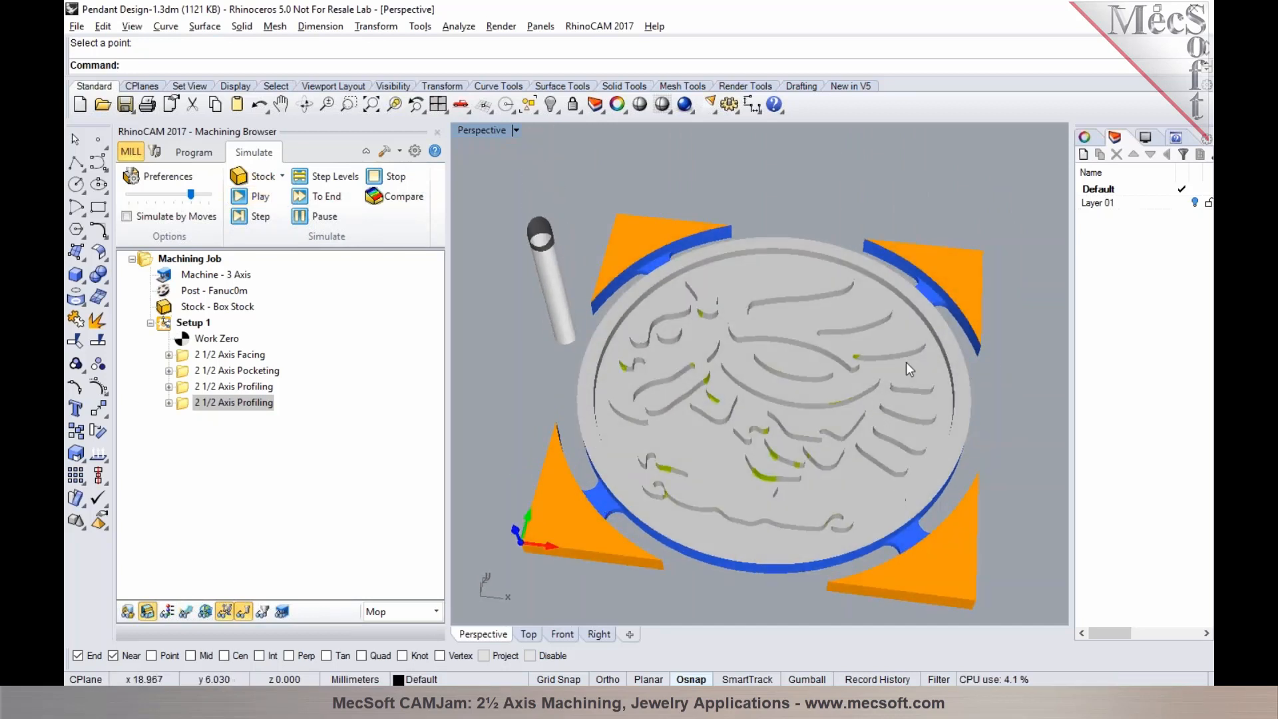
right_drag(670, 262, 759, 303)
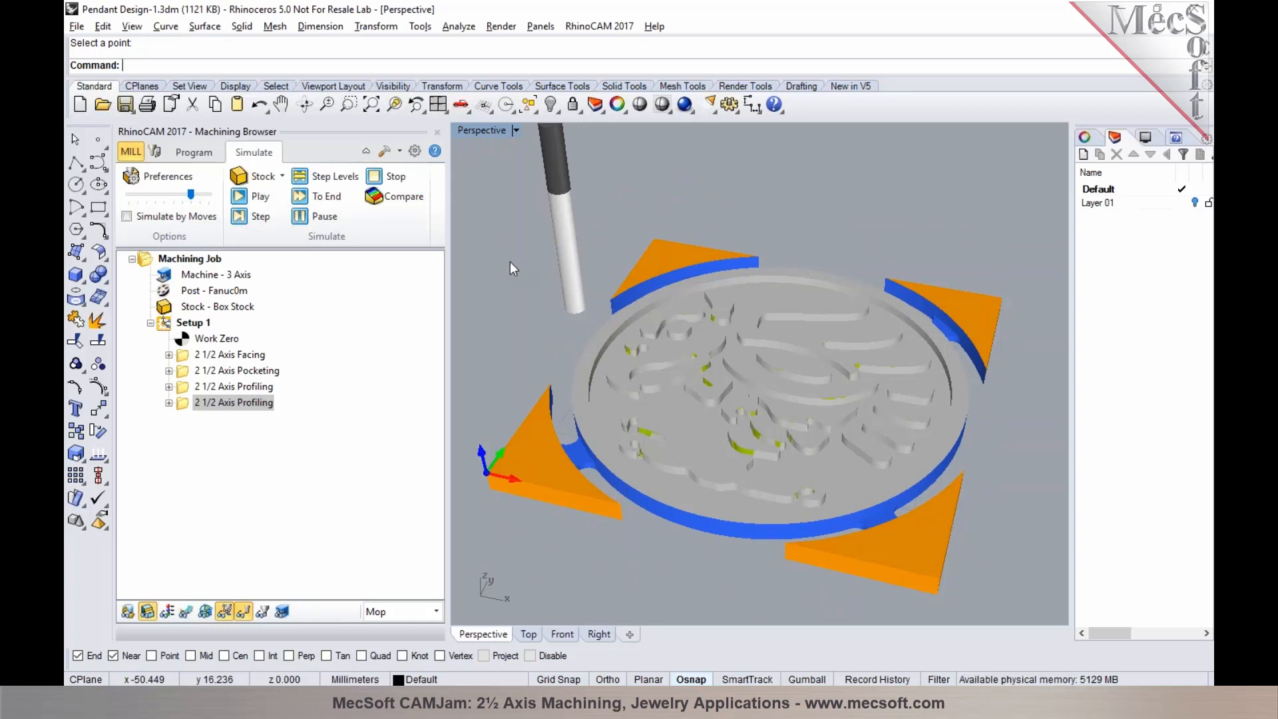
- Return to programming, examine the machining regions tools among the Machining Objects, and close that browser
click(193, 152)
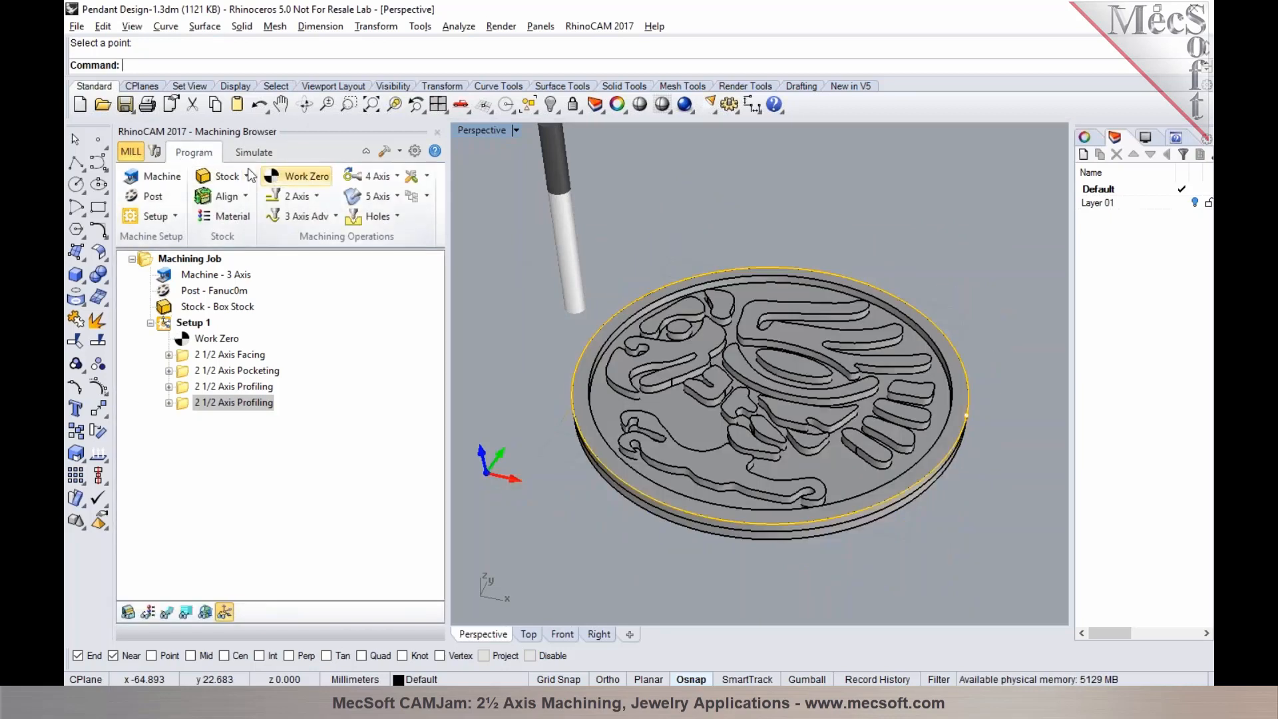
click(157, 152)
click(549, 156)
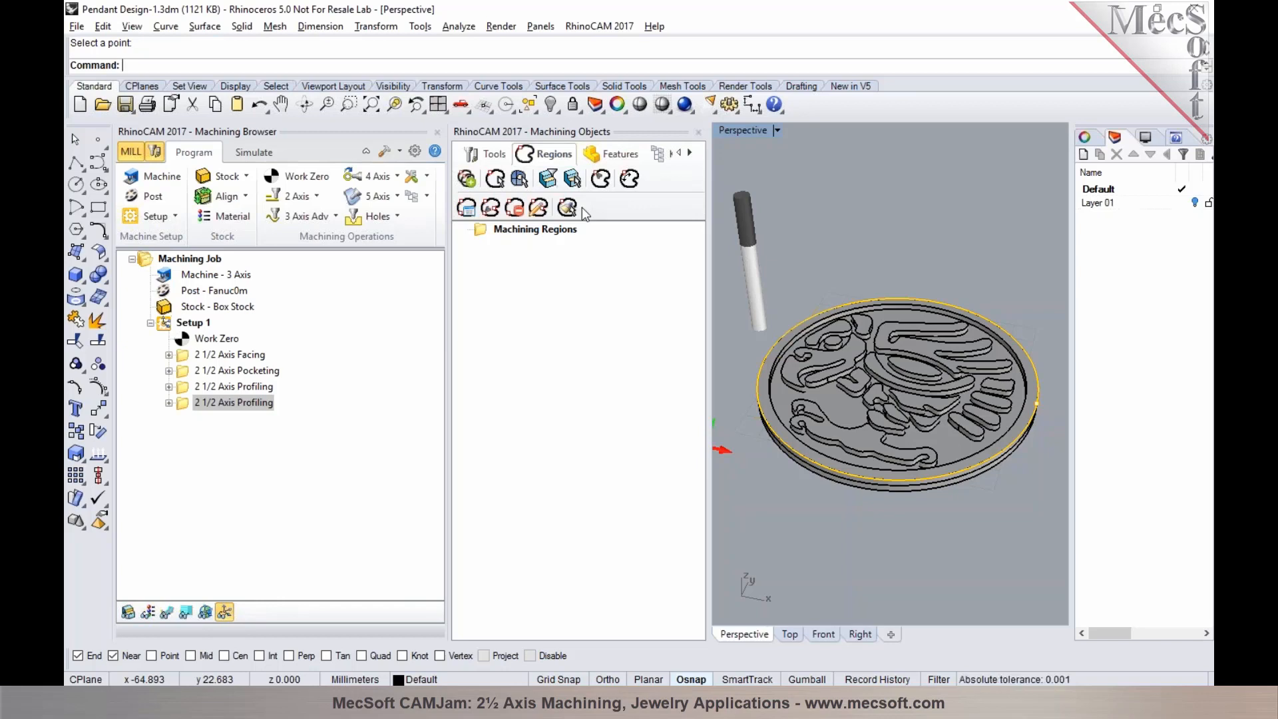
click(699, 132)
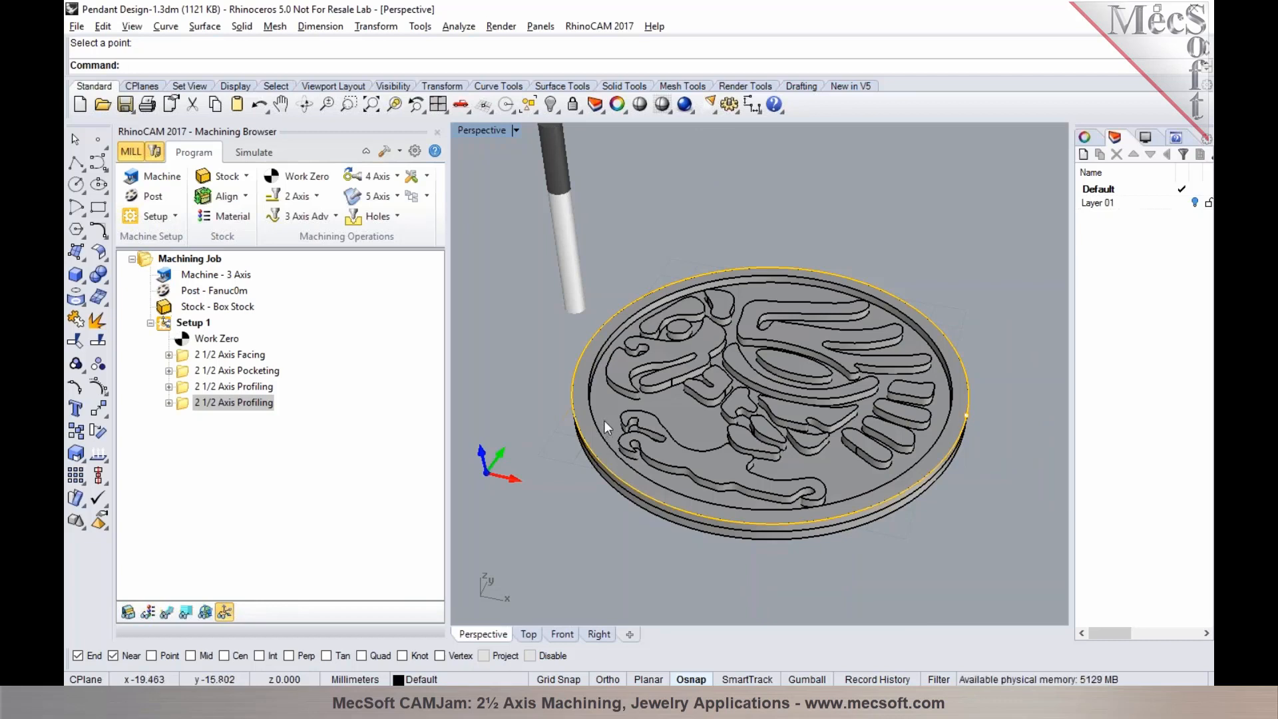
- Select the Machining Job and turn on the visibility of Layer 01 in the pendant model
scroll(568, 417, down, 2)
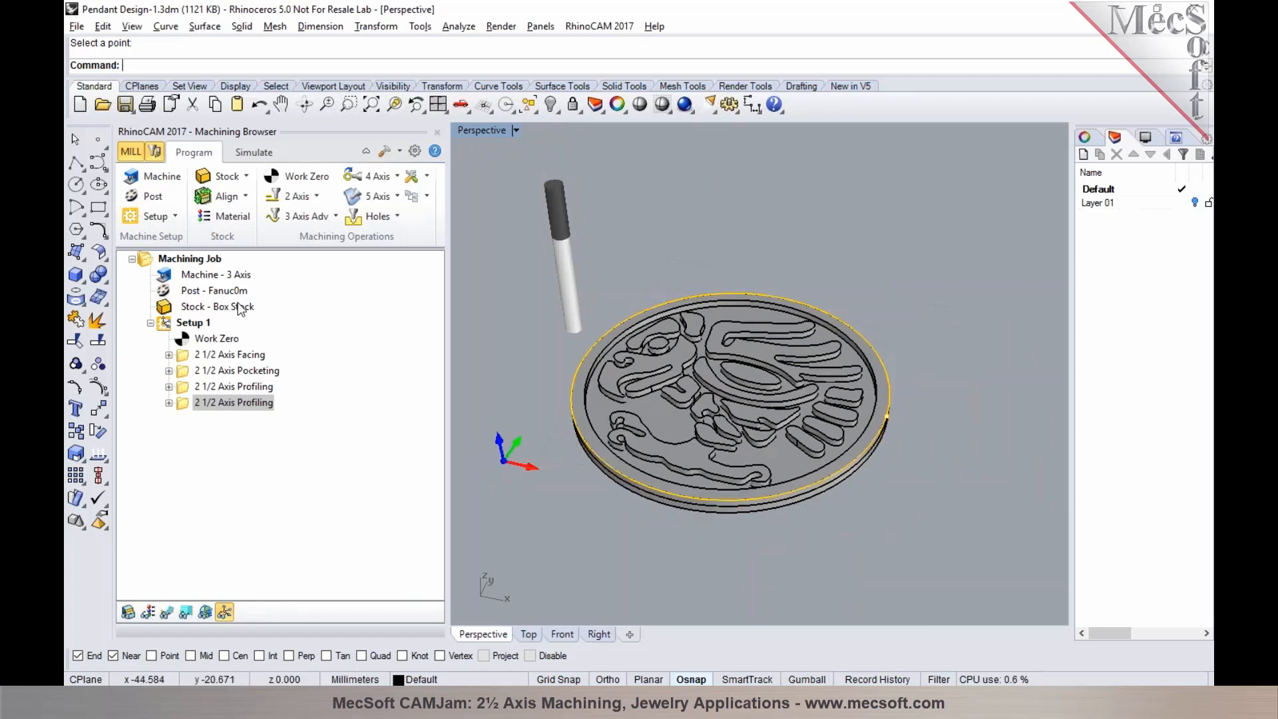
click(207, 261)
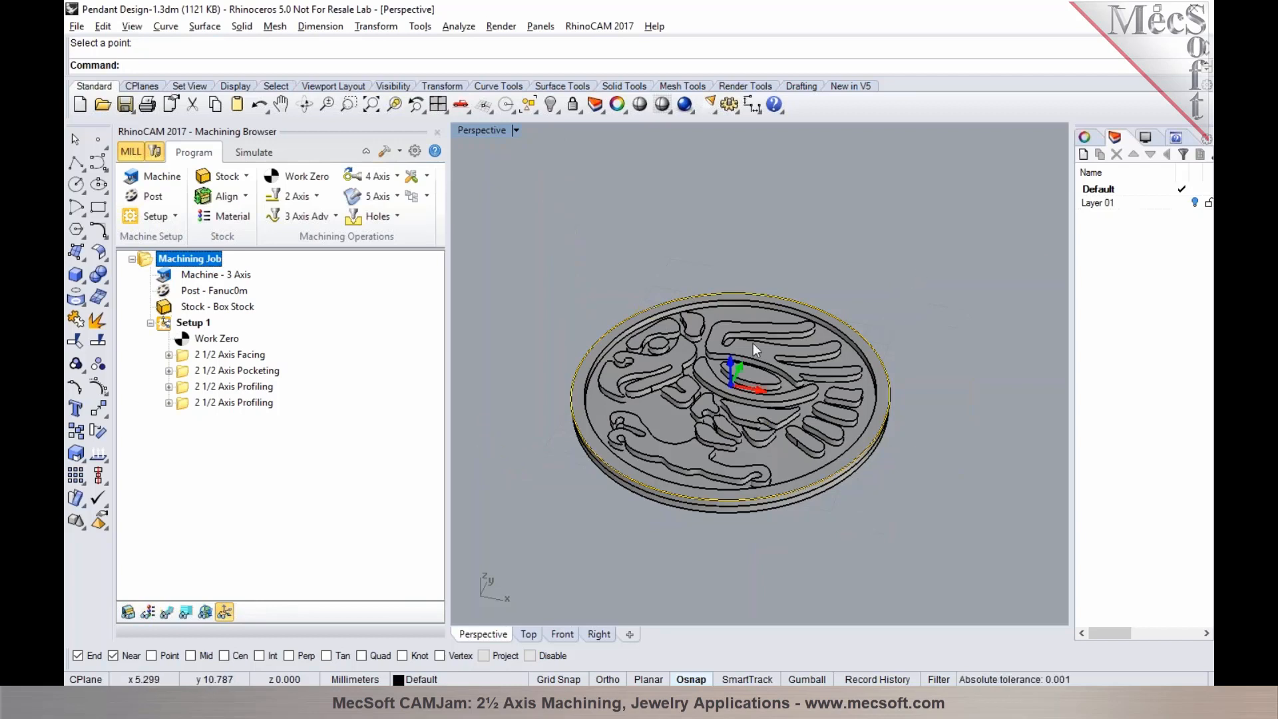
click(1195, 203)
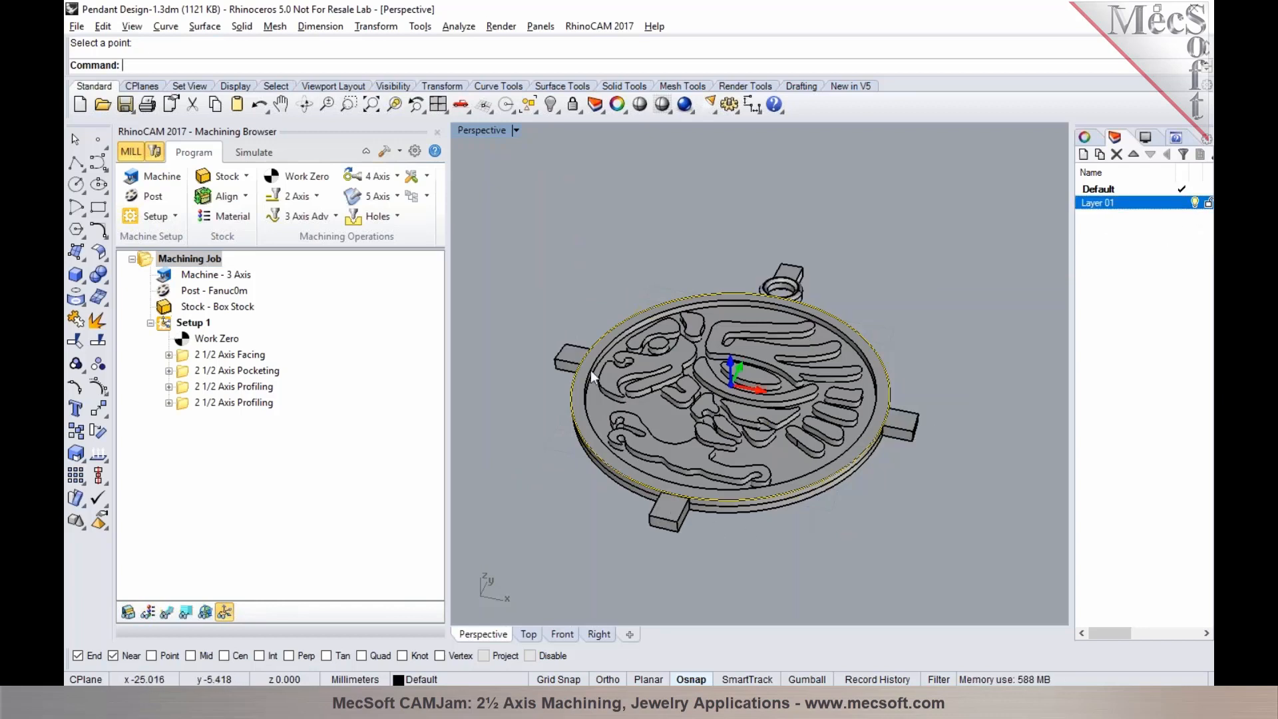